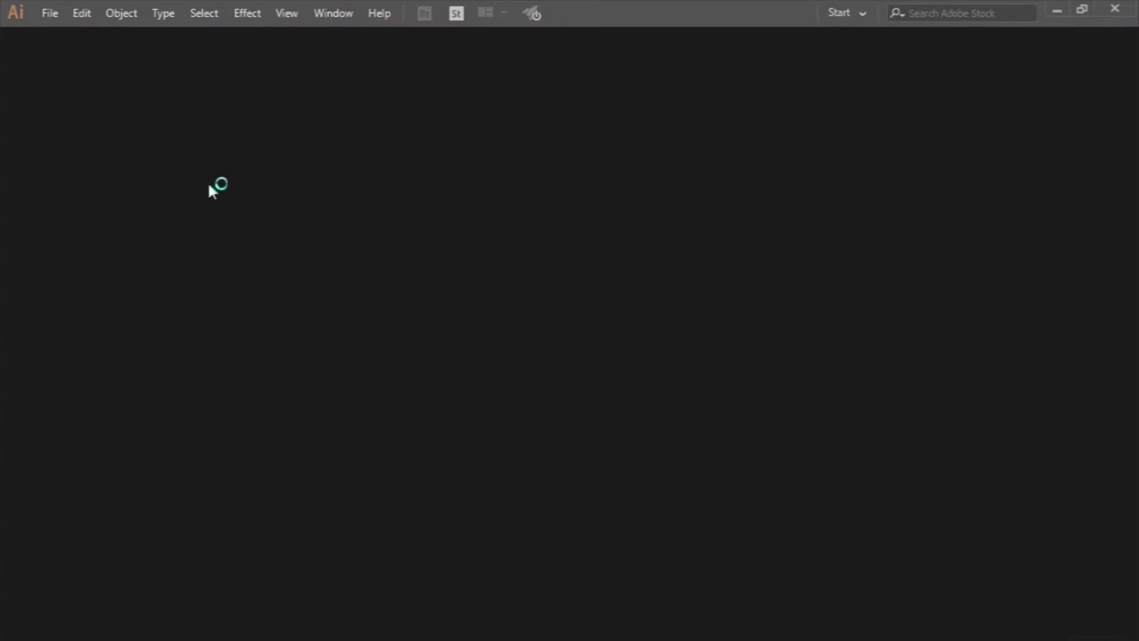
Create a new 2000 × 1000 px RGB document named '3d shape geometric podium'
left_click(52, 10)
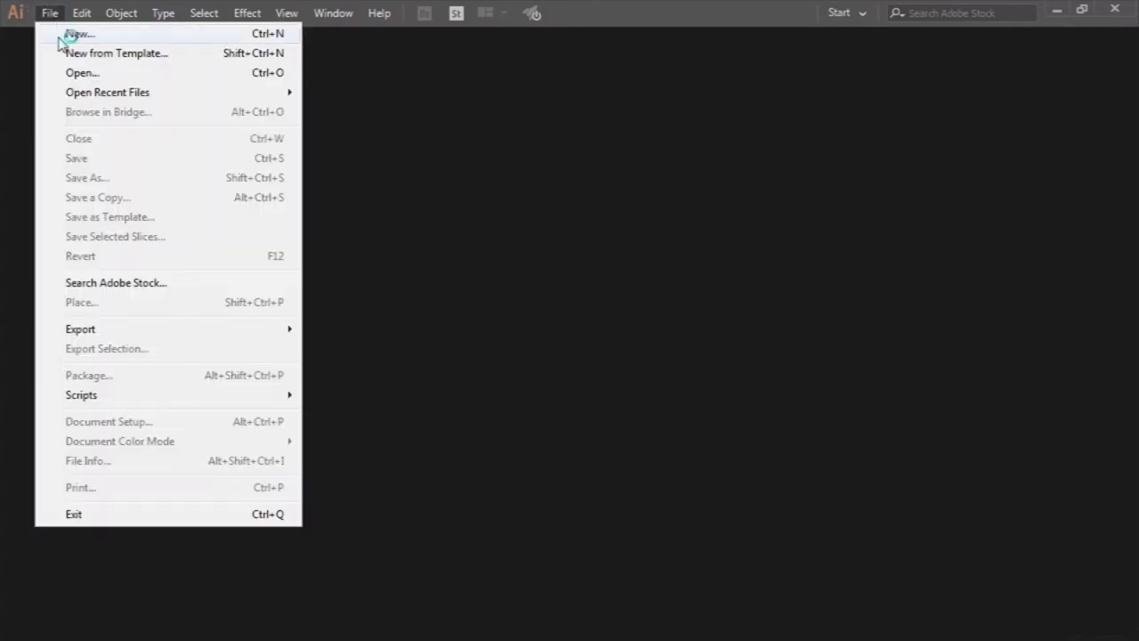
left_click(62, 34)
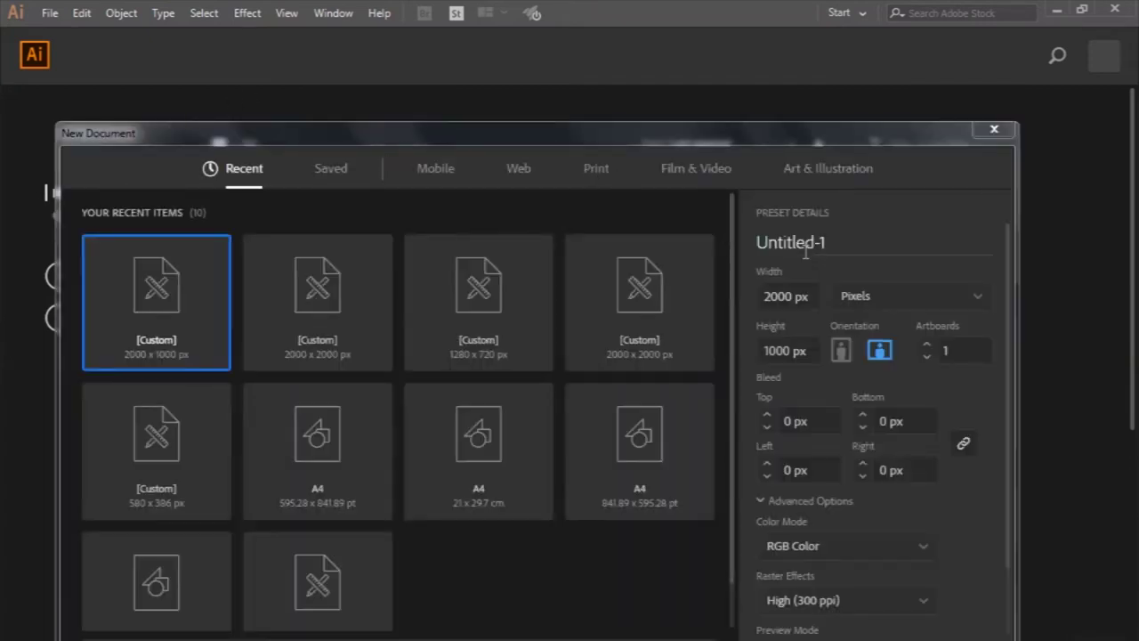
double_click(805, 249)
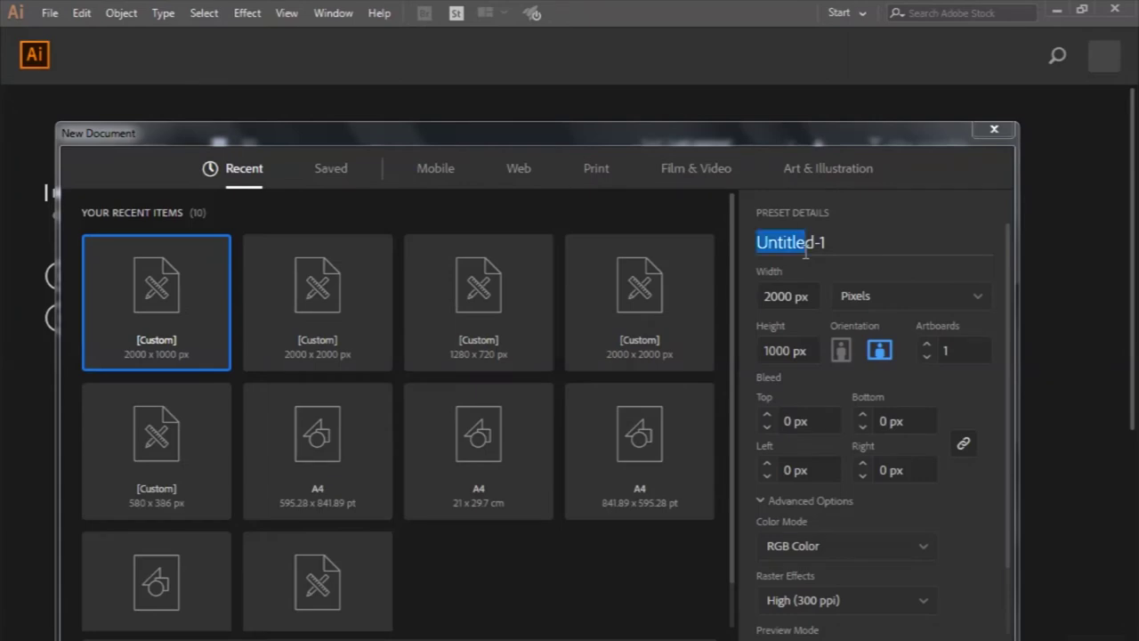
left_click(843, 248, "shift")
type("3D SHAP")
key("BackSpace")
key("BackSpace")
key("BackSpace")
key("BackSpace")
key("BackSpace")
key("BackSpace")
type("d")
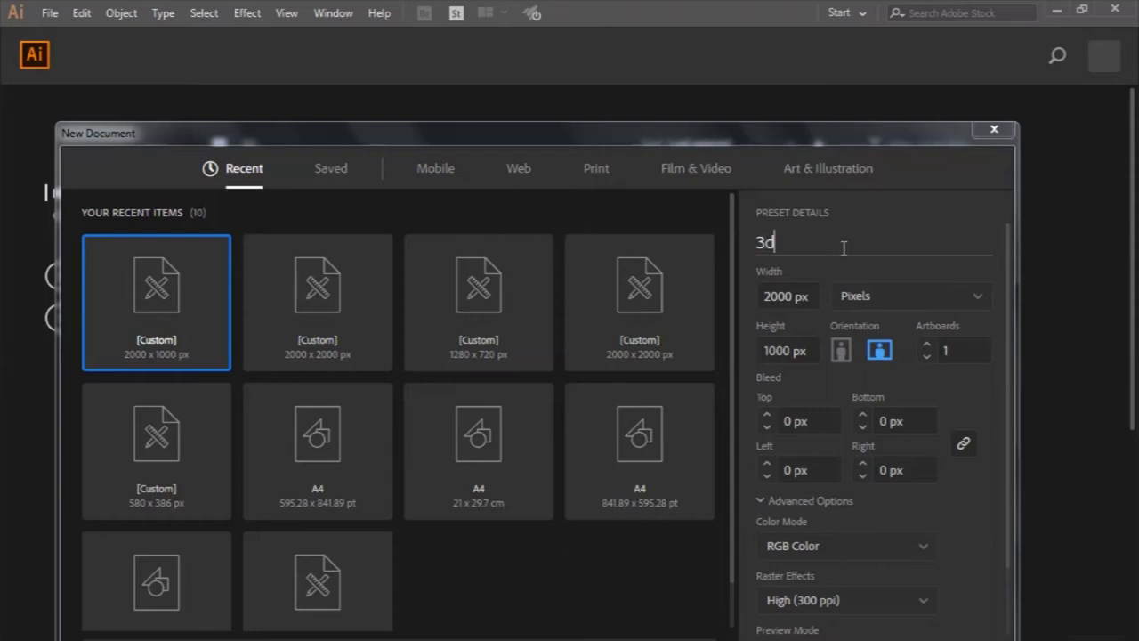
type(" shape geometric ")
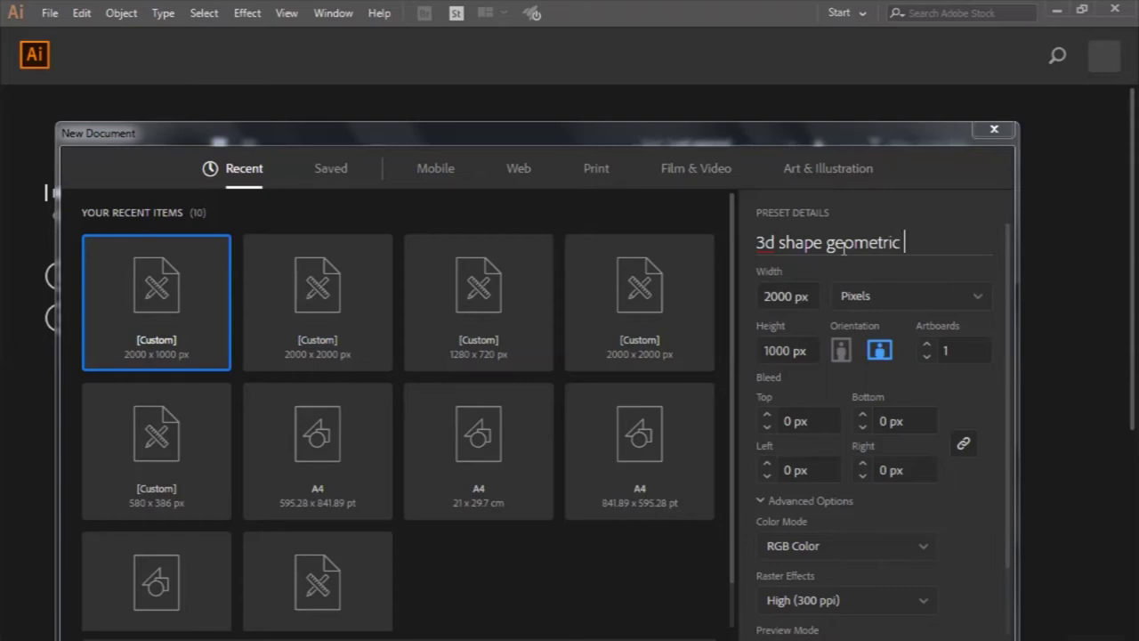
type("pi")
key("BackSpace")
type("odium")
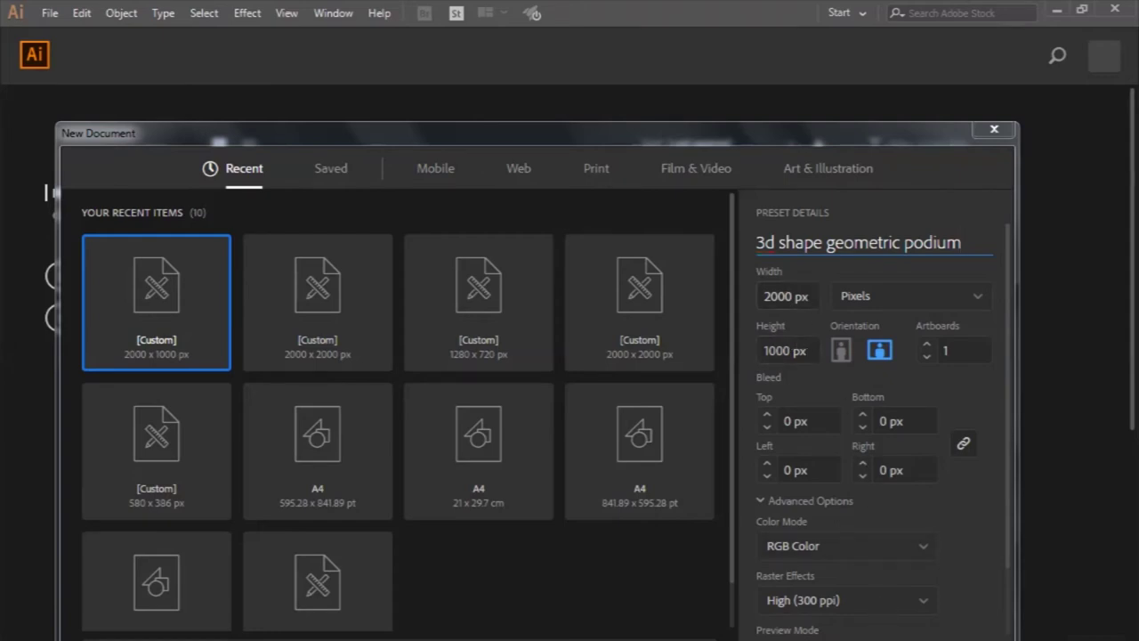
key("Escape")
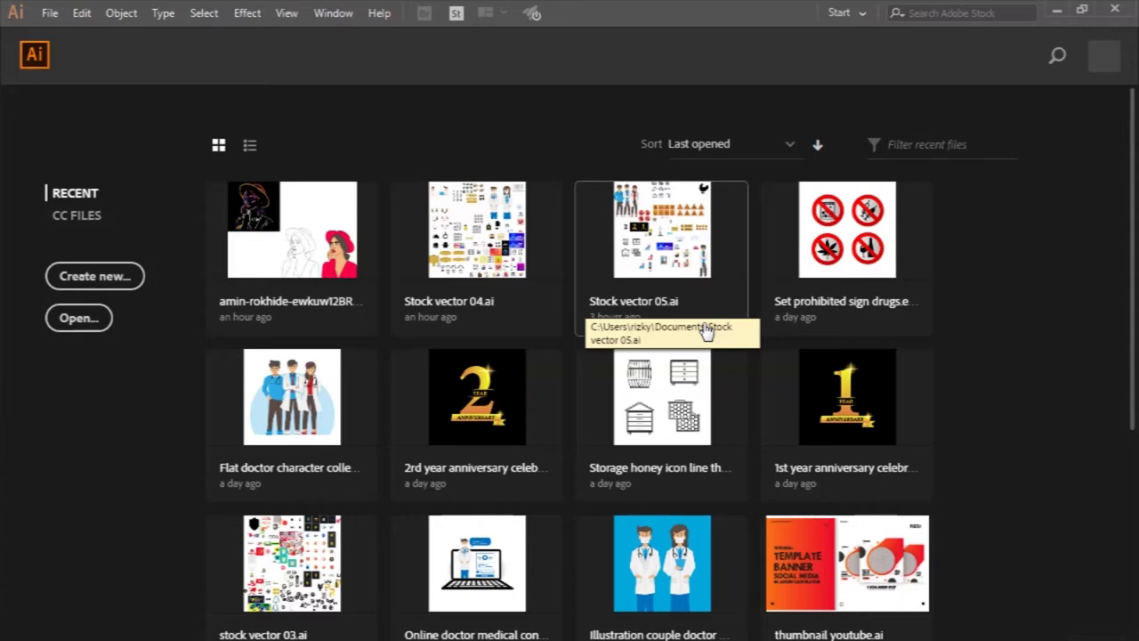
left_click(706, 331)
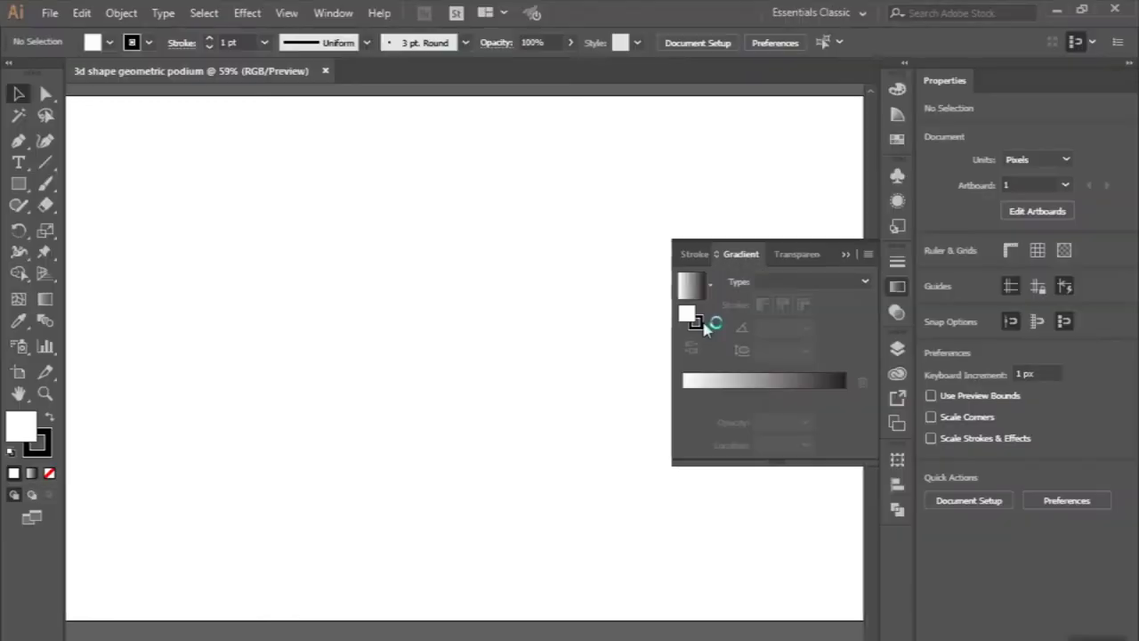
Draw a flat 604 × 56 px ellipse below the artboard centre
left_click(849, 257)
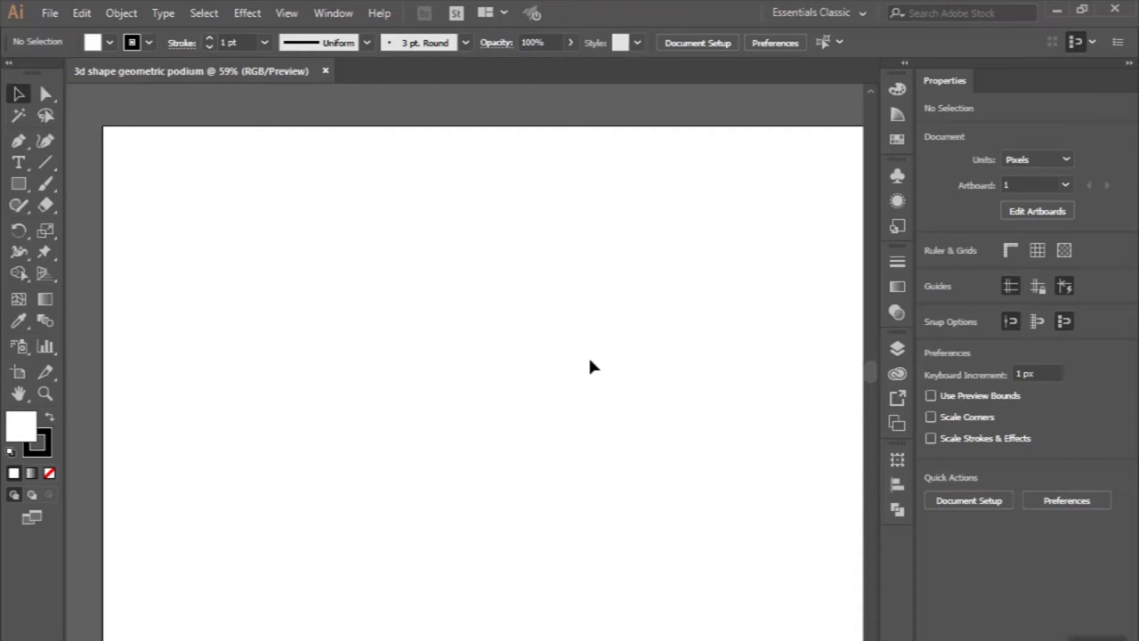
key("ctrl+minus")
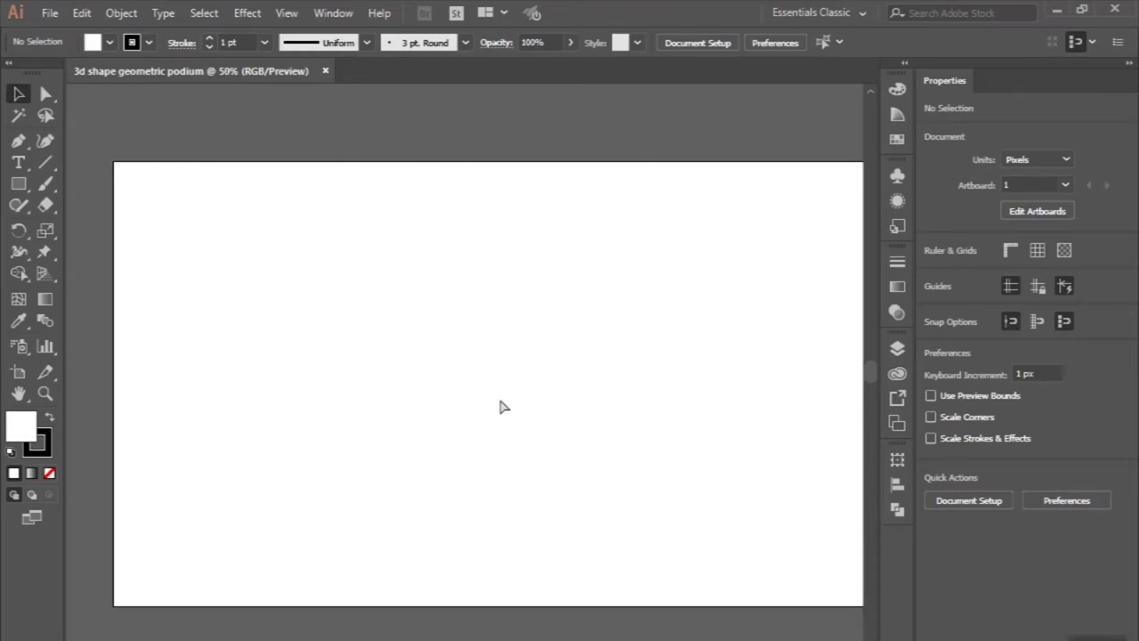
left_click(19, 184)
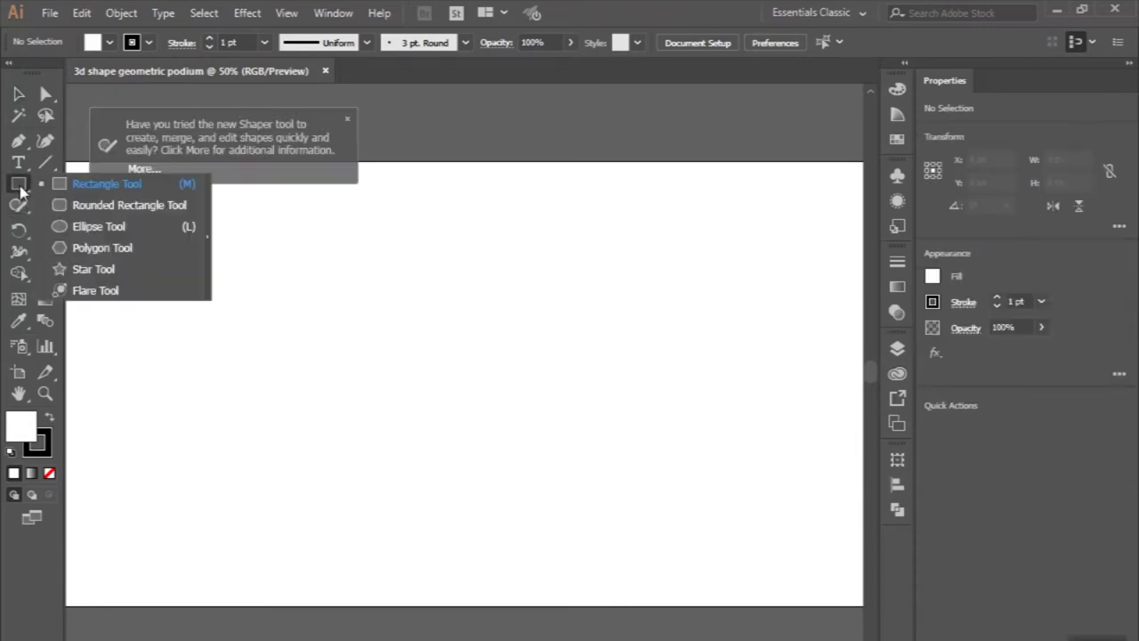
left_click(76, 228)
mouse_move(319, 416)
left_mouse_down()
mouse_move(557, 460)
mouse_move(588, 441)
left_mouse_up()
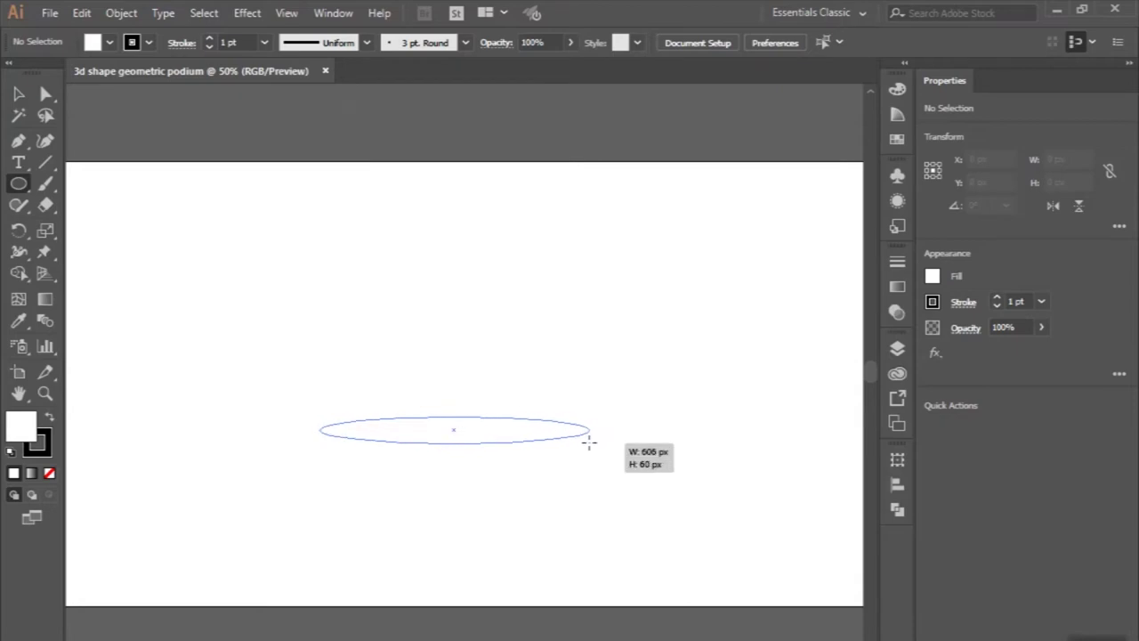
left_click_drag(589, 442, 588, 440)
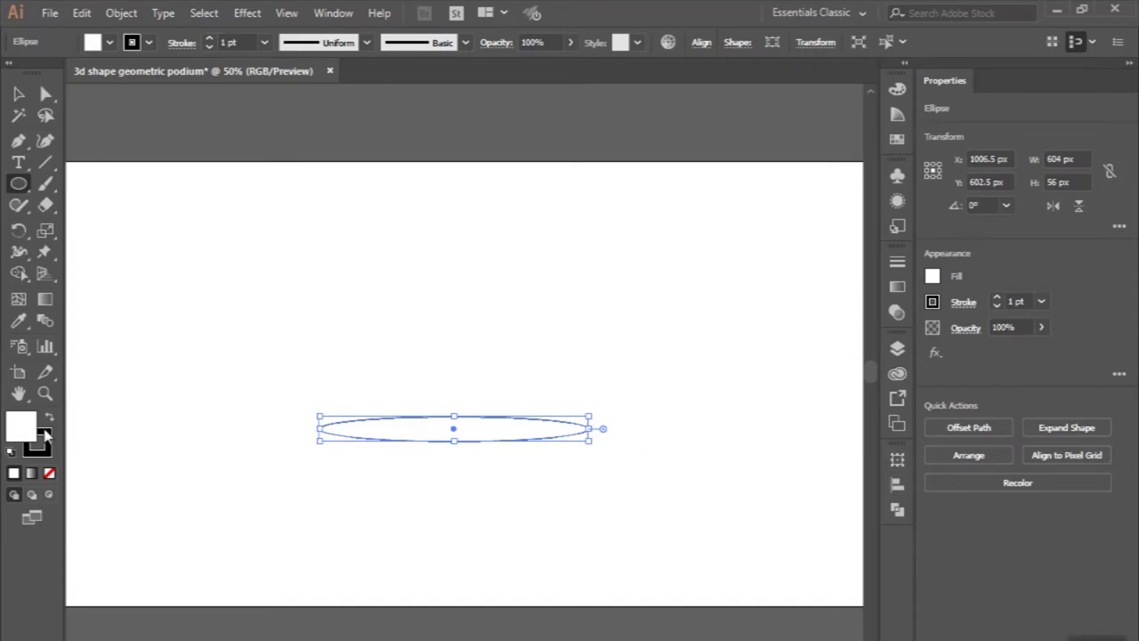
Fill the ellipse with grey #aaaaaa and remove its stroke
double_click(23, 427)
type("aaaaaa")
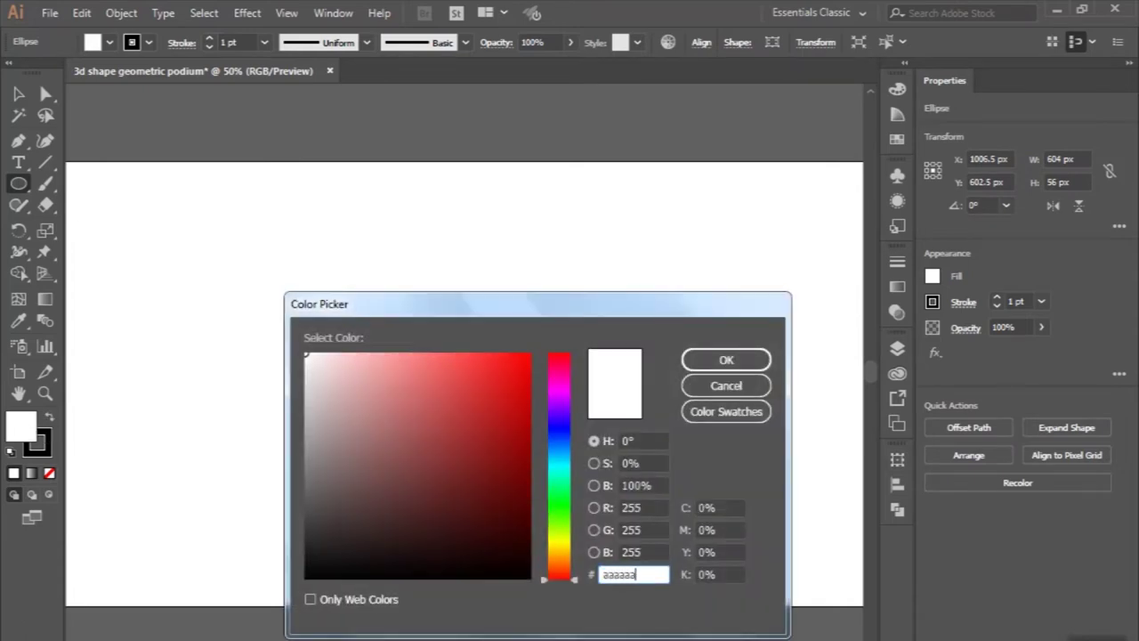
key("Return")
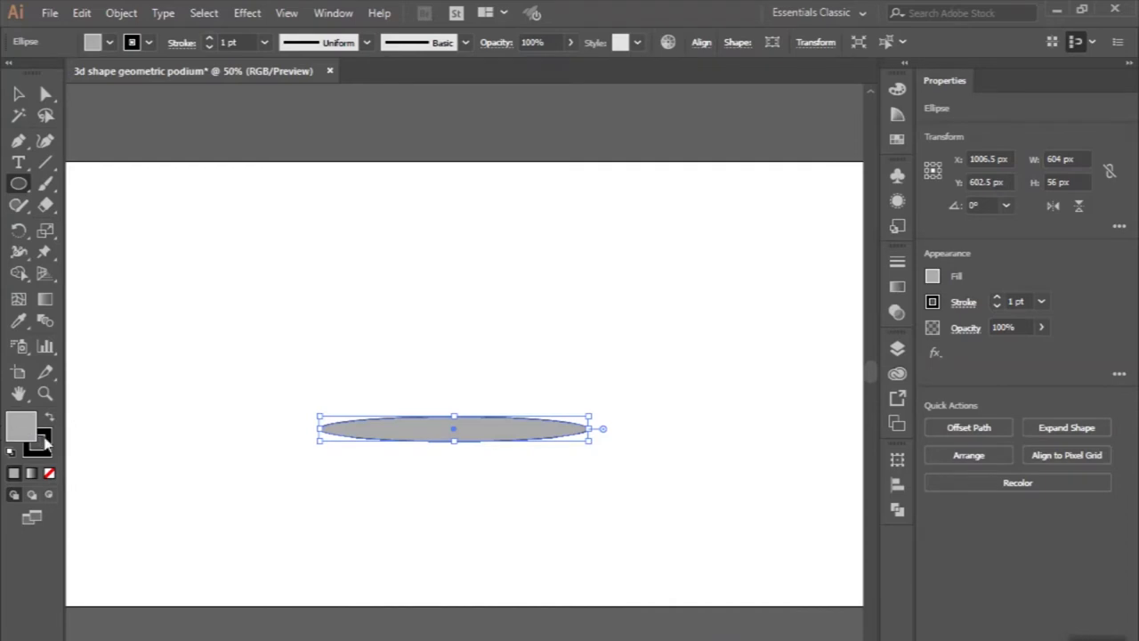
left_click(39, 441)
left_click(48, 472)
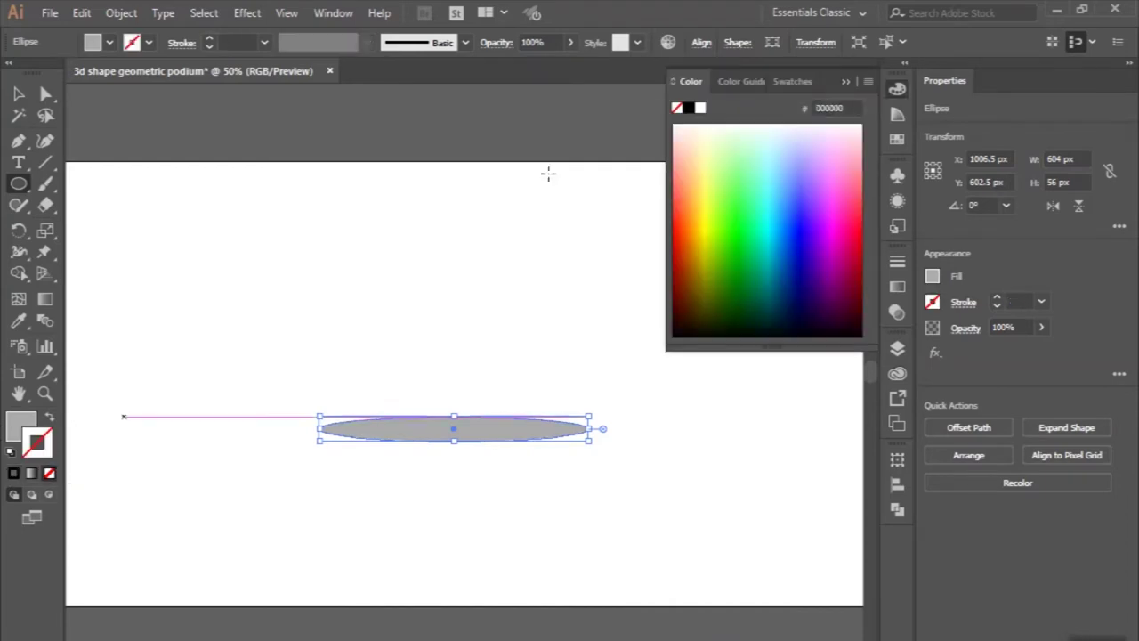
left_click(845, 81)
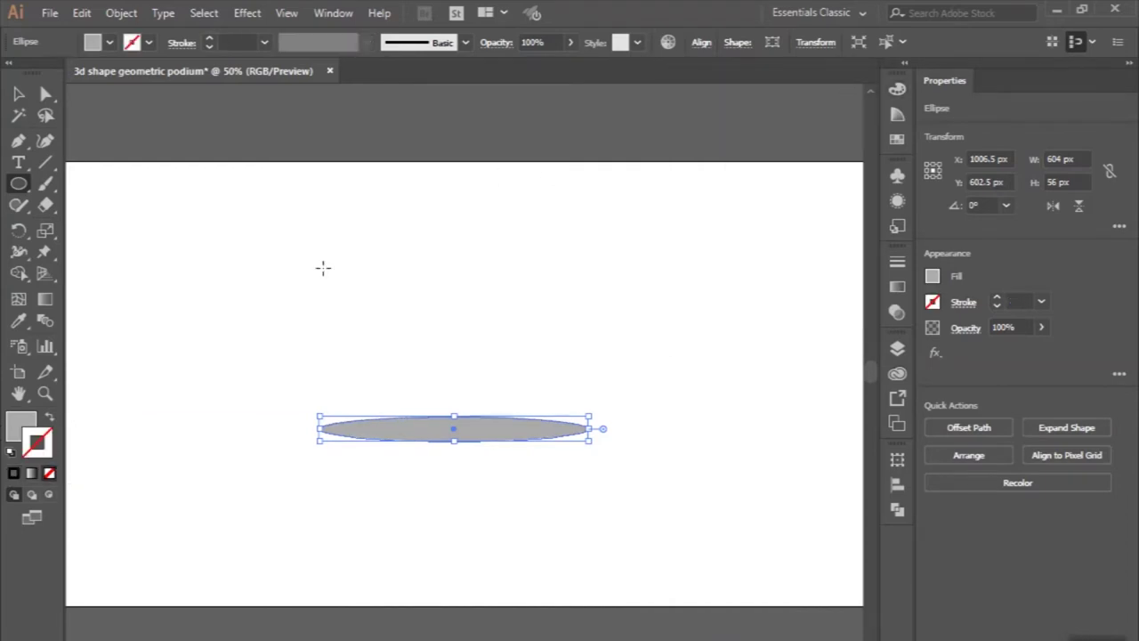
left_click(36, 422)
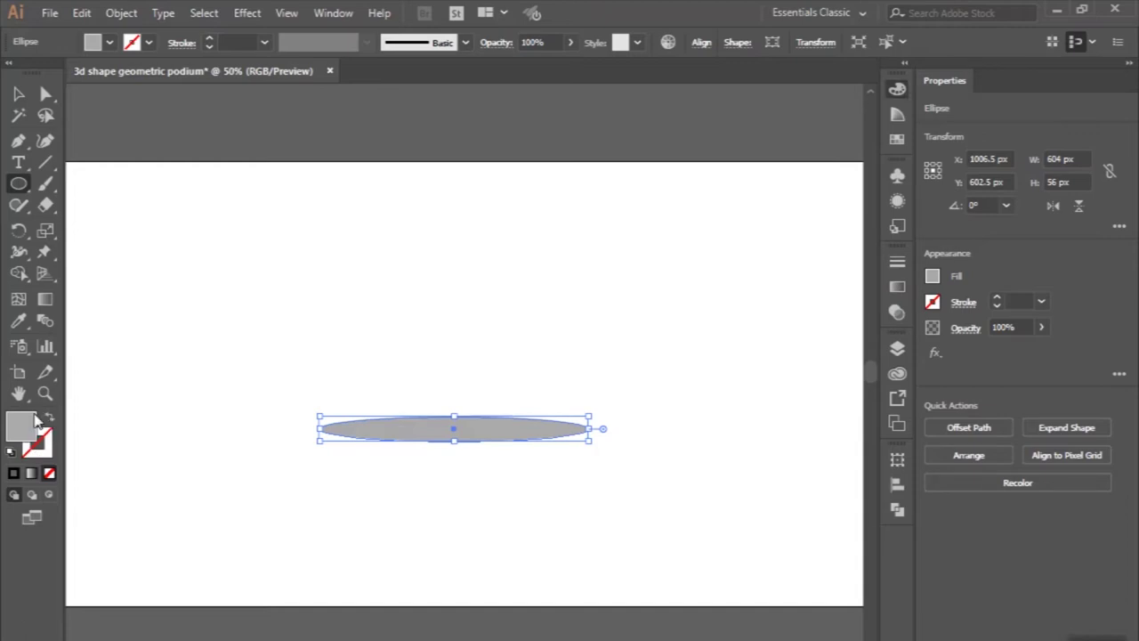
left_click(35, 422)
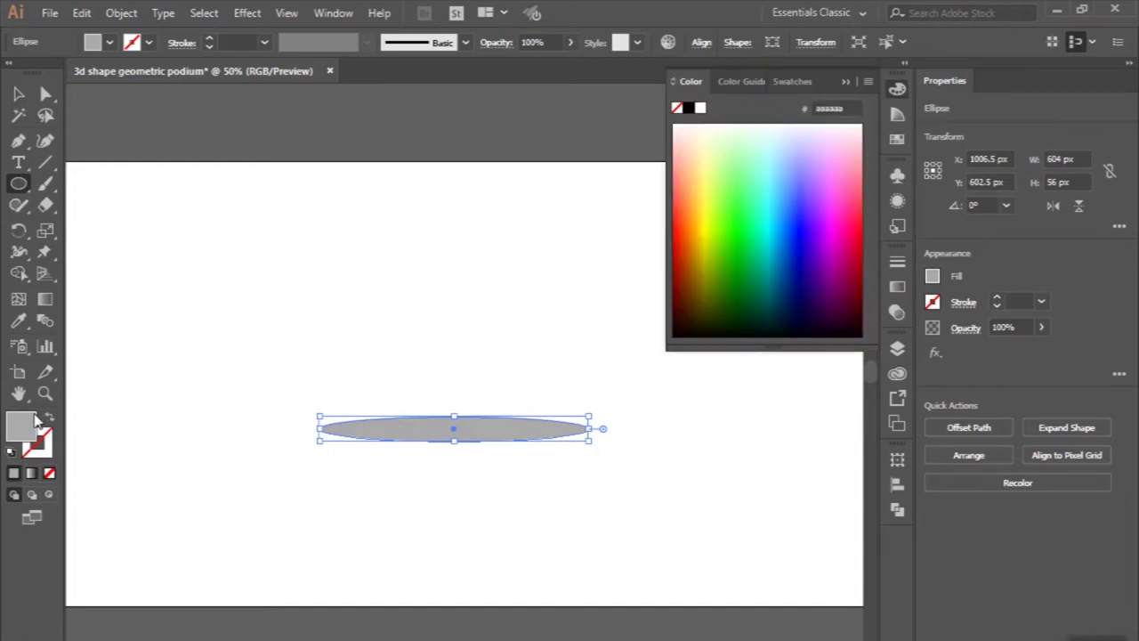
left_click(845, 81)
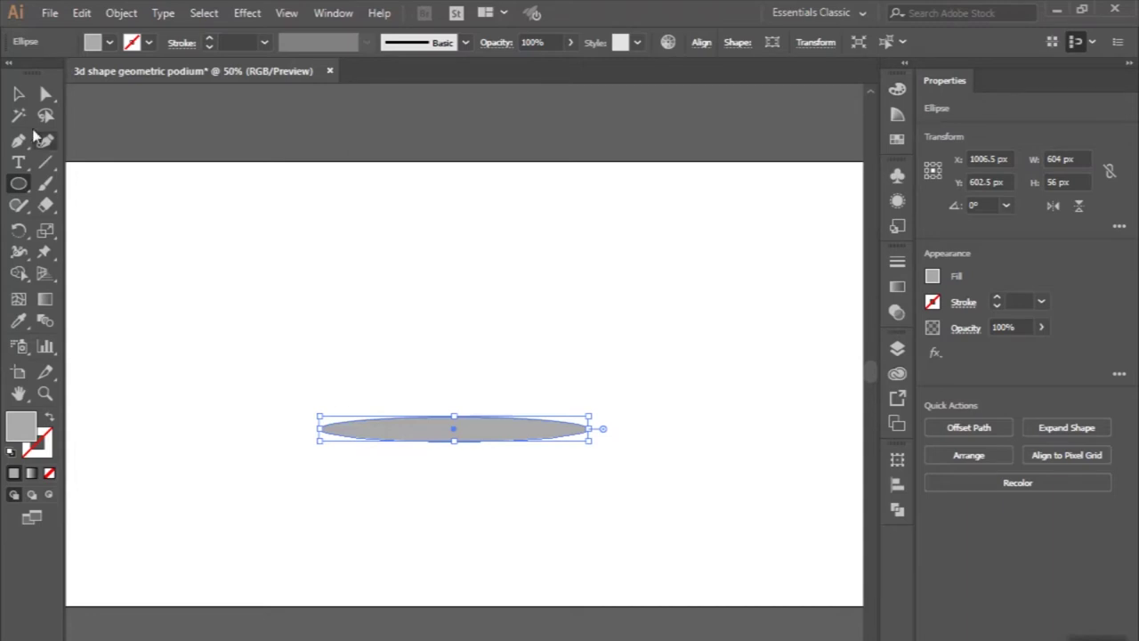
left_click(17, 94)
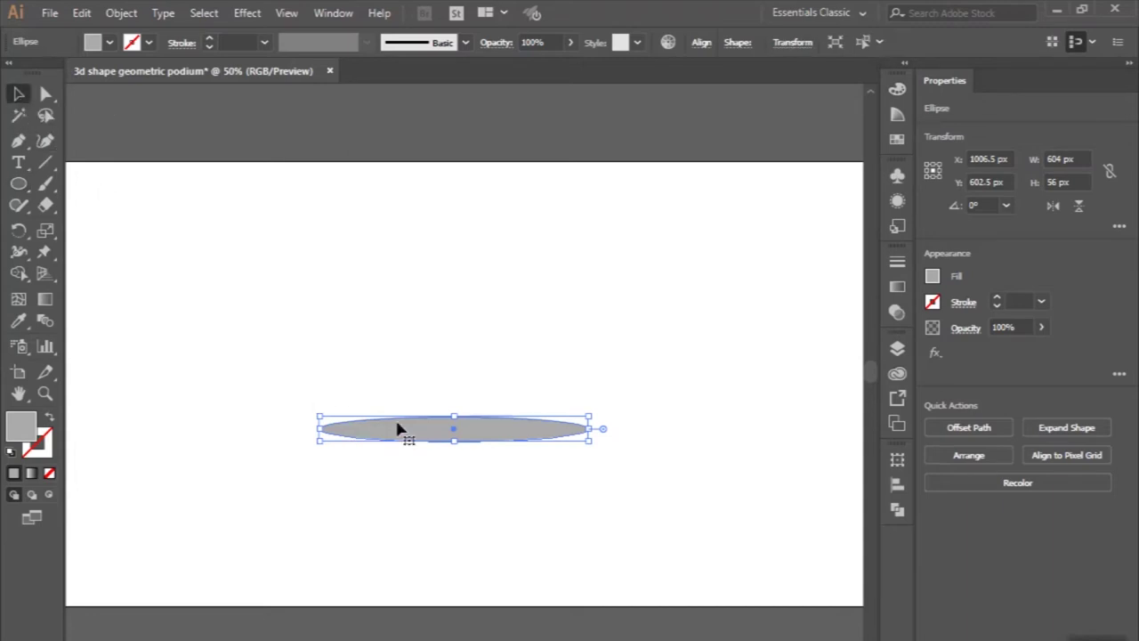
Copy the ellipse slightly lower and draw a 595 × 77 px rectangle between the two
left_click_drag(398, 429, 398, 462)
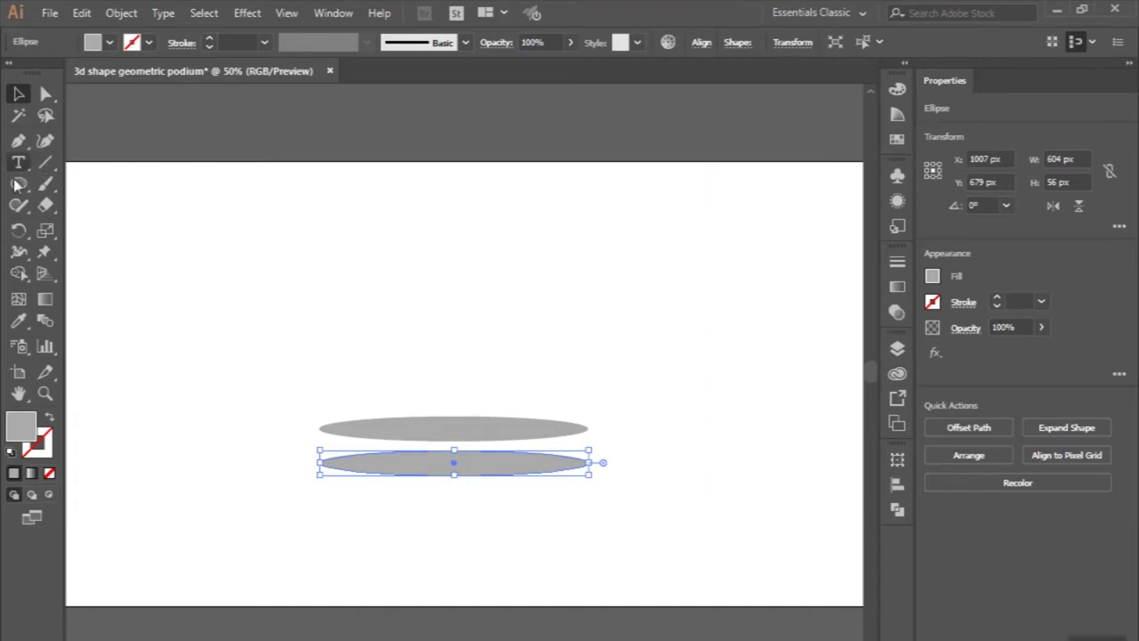
left_click_drag(18, 184, 66, 186)
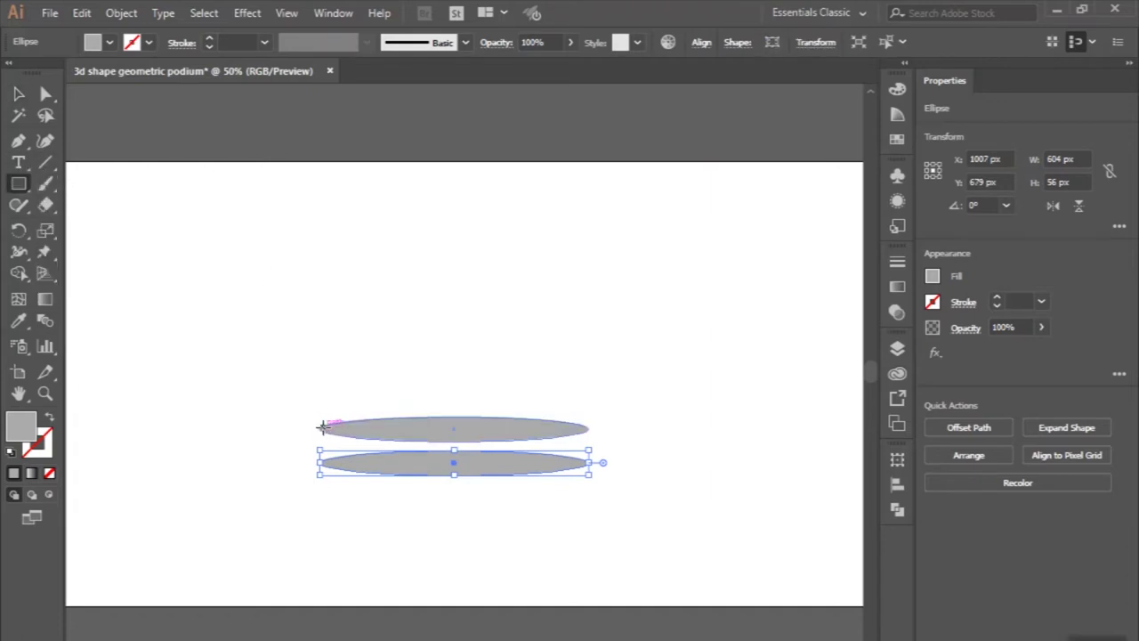
left_click_drag(318, 427, 583, 464)
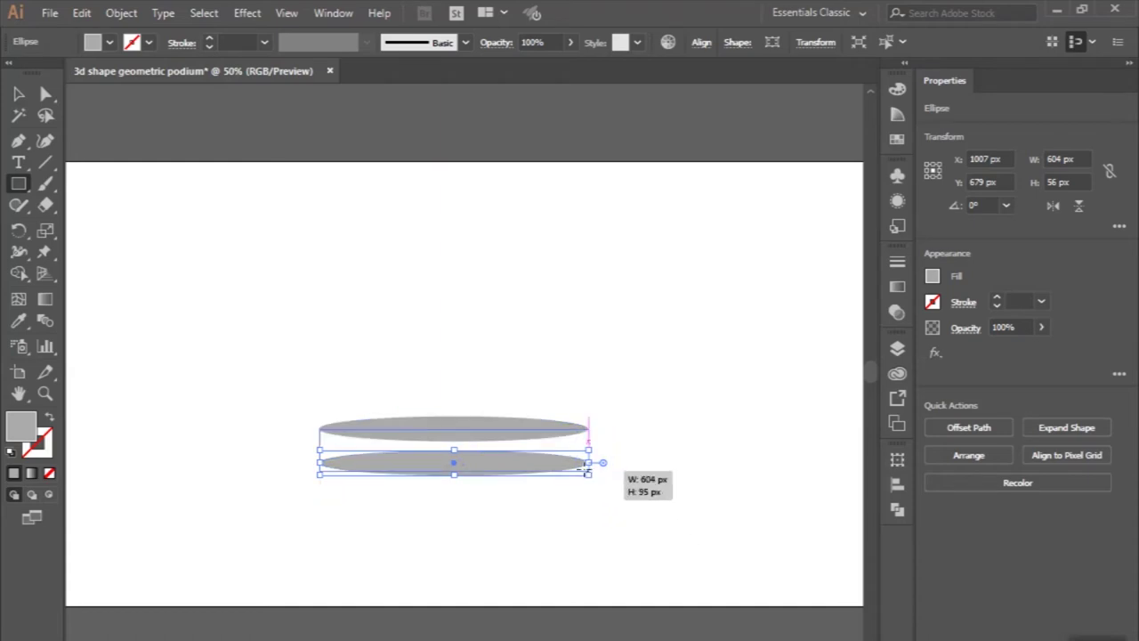
left_click_drag(587, 463, 585, 461)
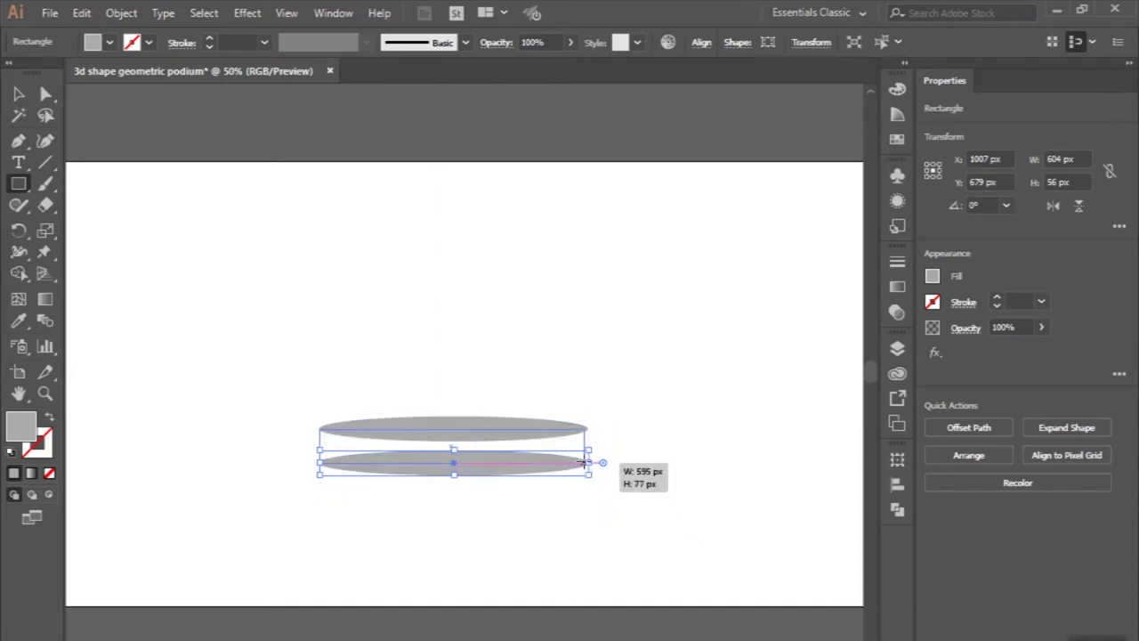
key("v")
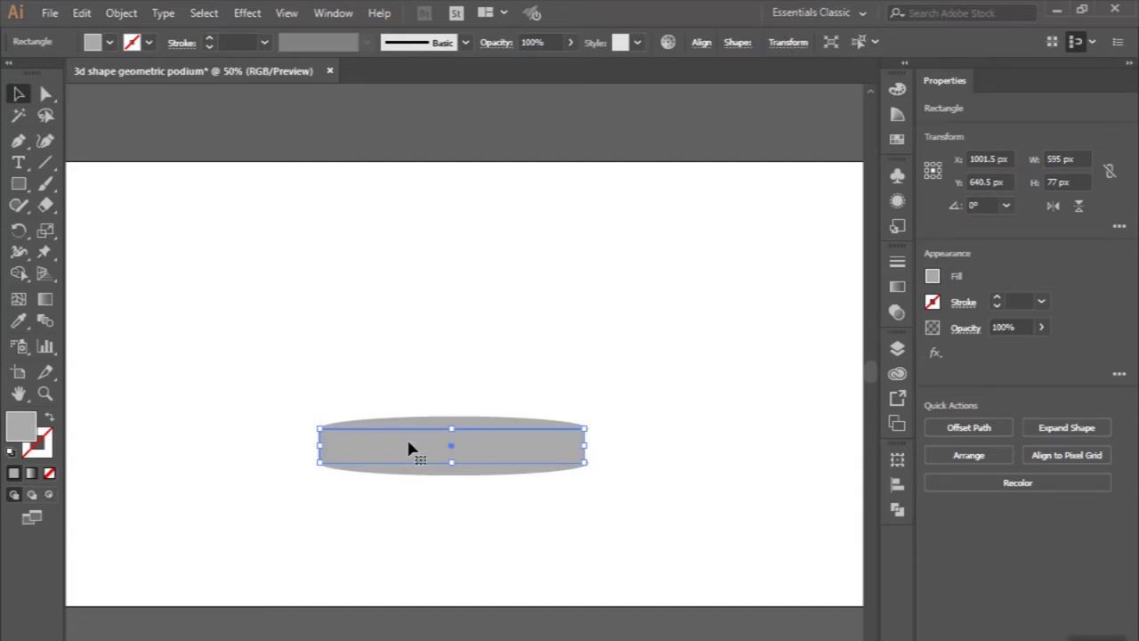
scroll(482, 497, "up", 2, "alt")
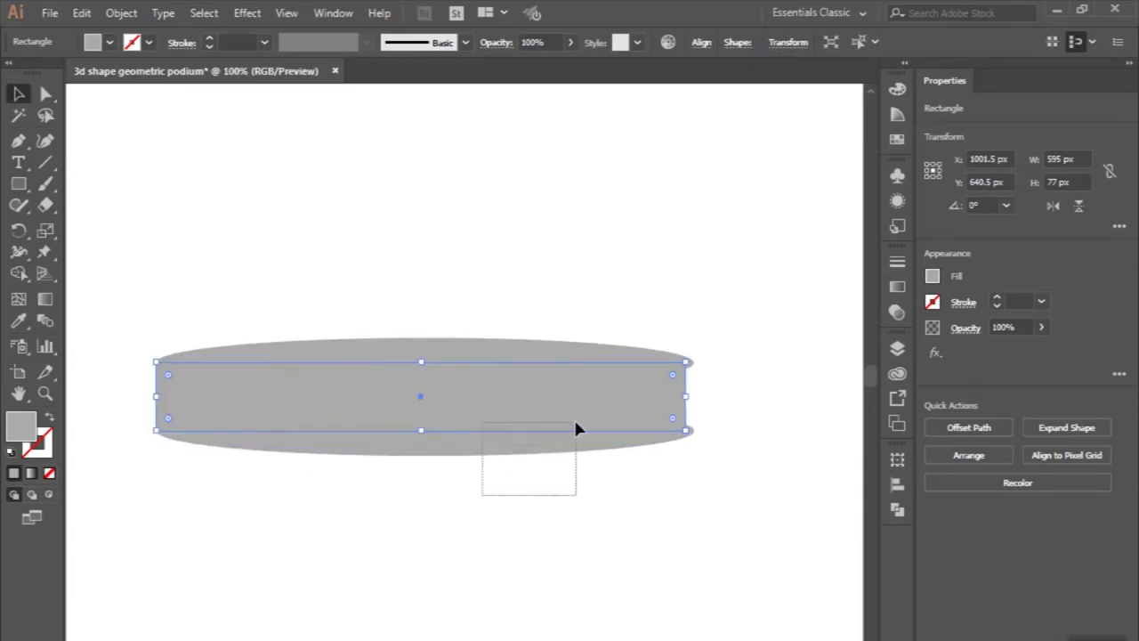
left_click_drag(482, 502, 577, 418)
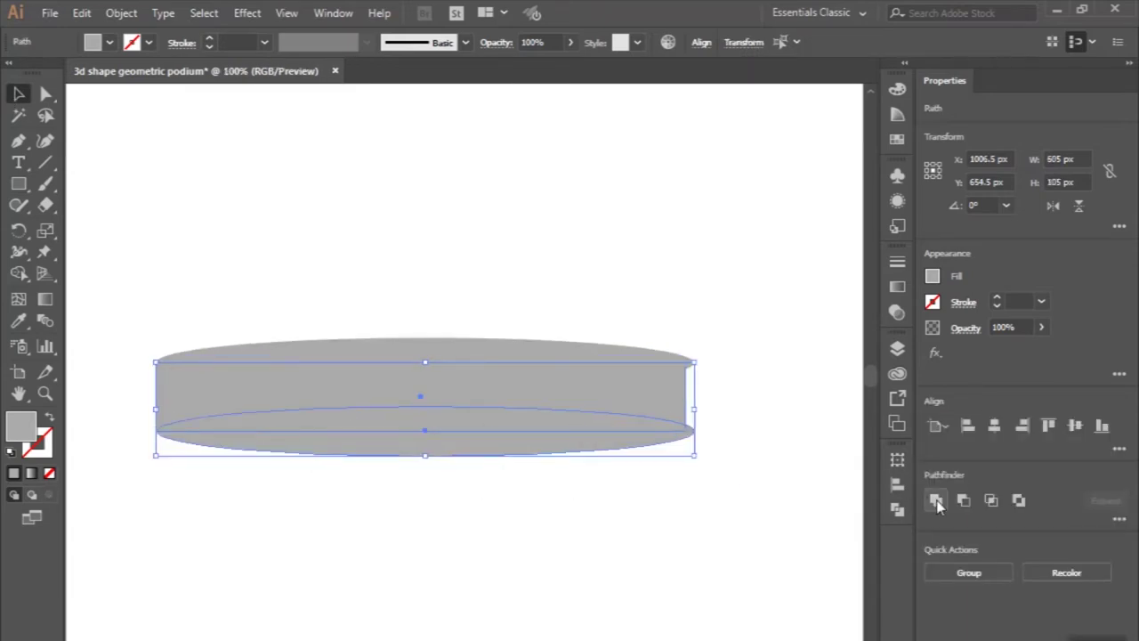
Widen the rectangle to 605 px and unite it with the lower ellipse into one body
left_click(650, 515)
scroll(698, 477, "up", 1, "alt")
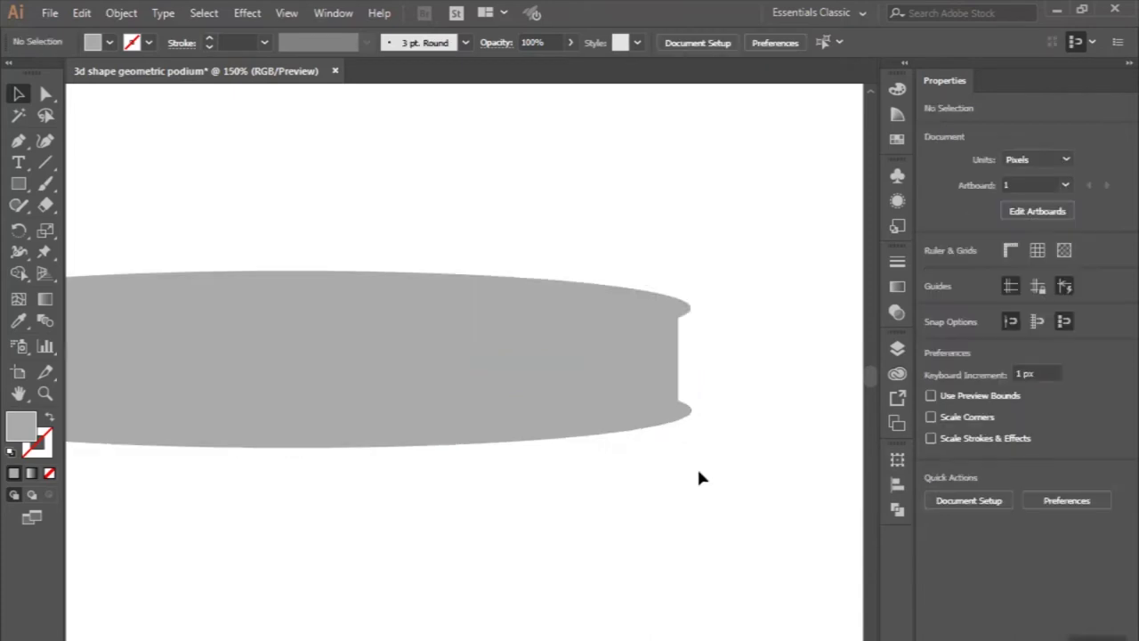
left_click(671, 402)
left_click_drag(678, 357, 691, 358)
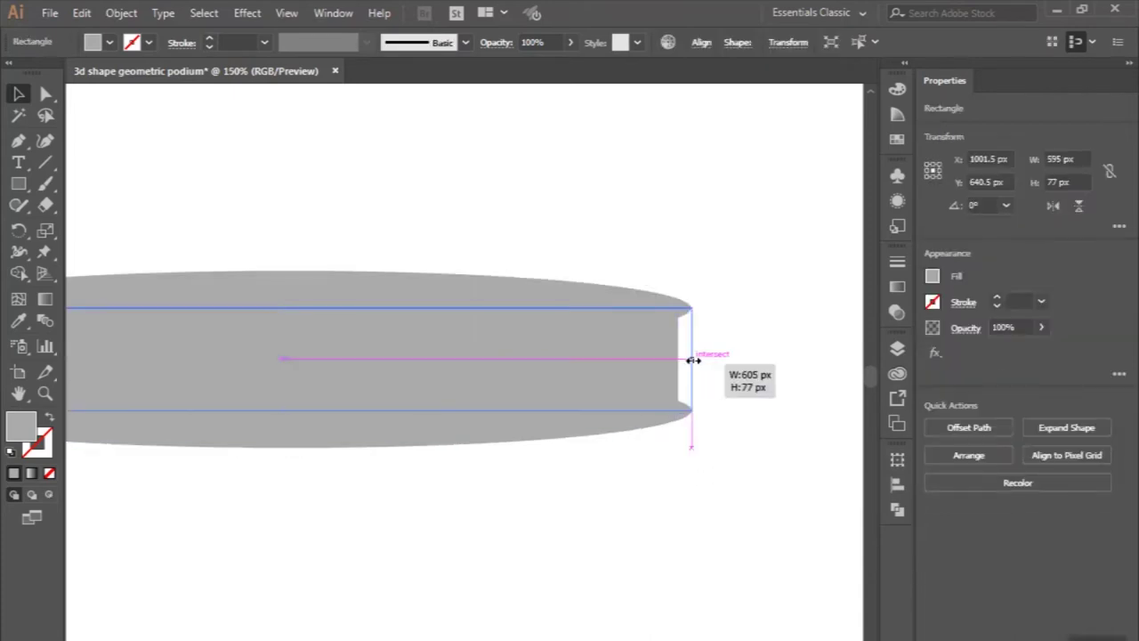
left_click(576, 445, "shift")
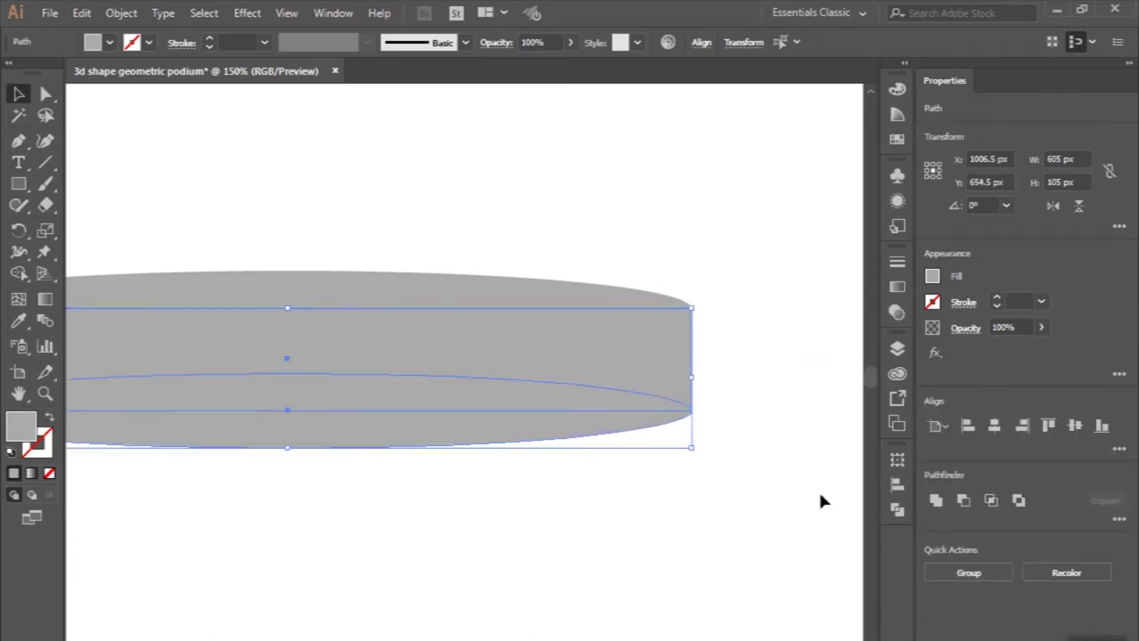
left_click(935, 501)
scroll(731, 493, "down", 2)
key("ctrl+f")
Bring the top ellipse to the front and give it a reversed linear gradient
right_click(610, 413)
mouse_move(660, 319)
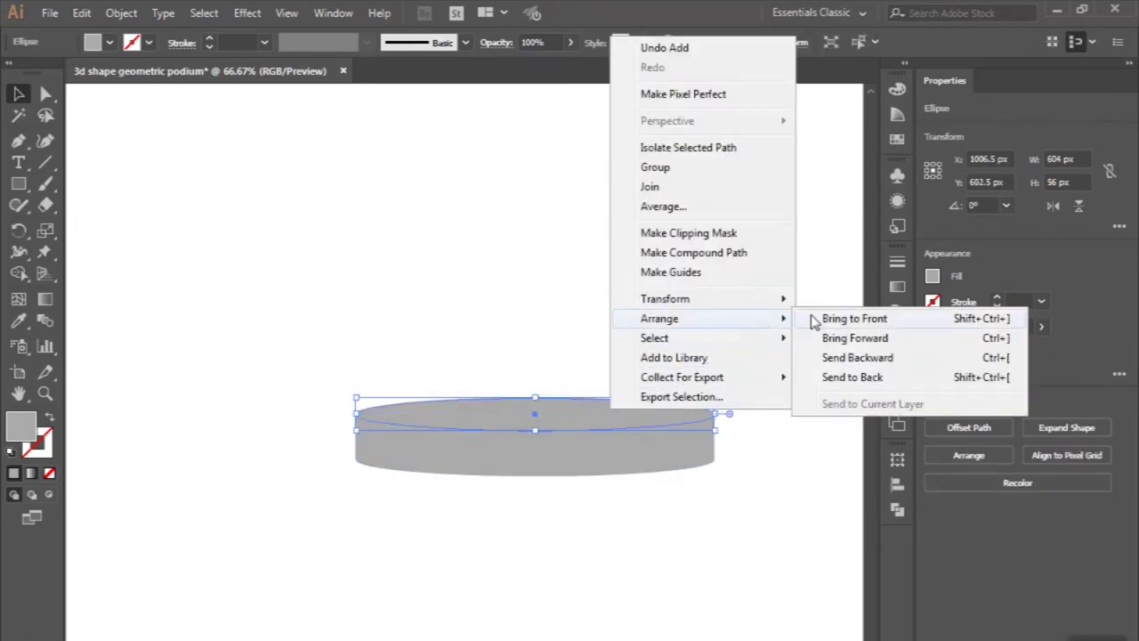
left_click(819, 319)
left_click(896, 287)
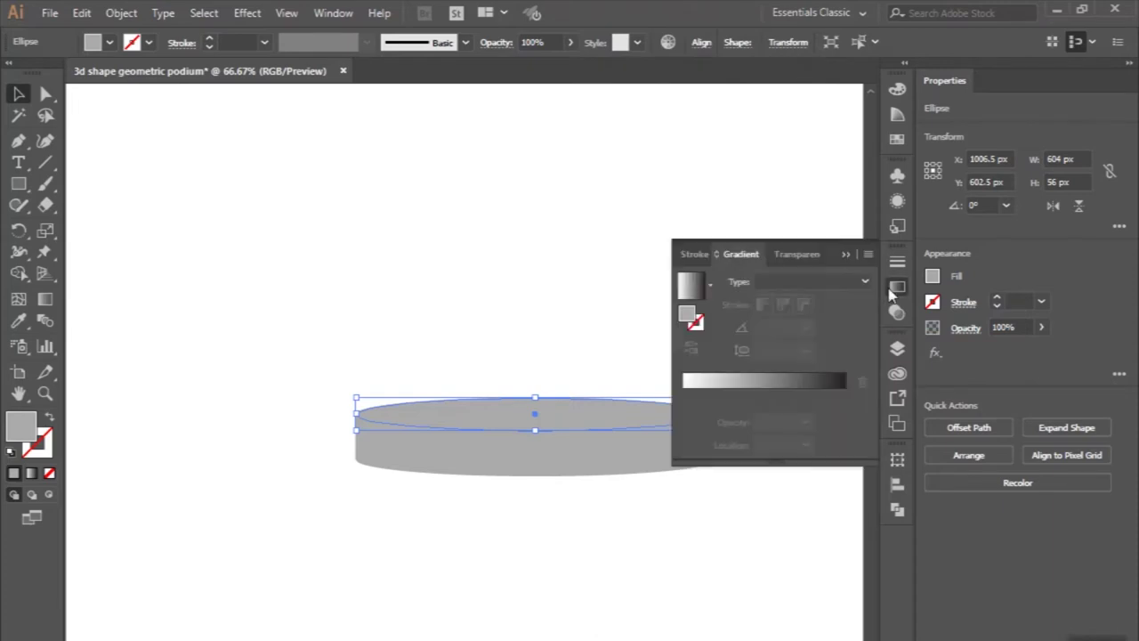
left_click(691, 287)
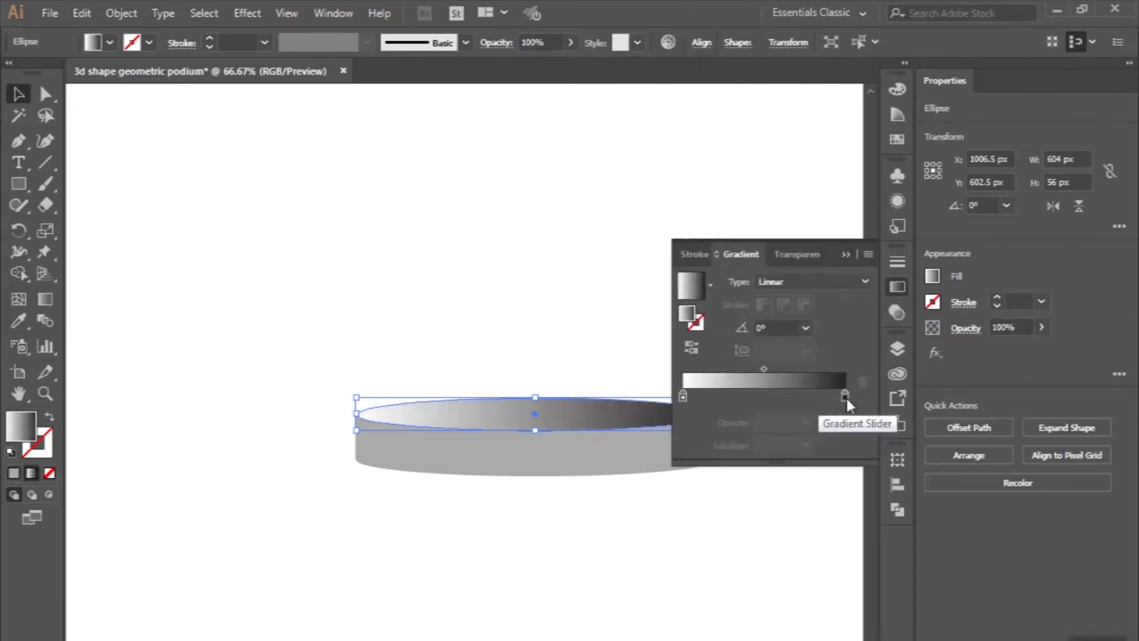
left_click(698, 351)
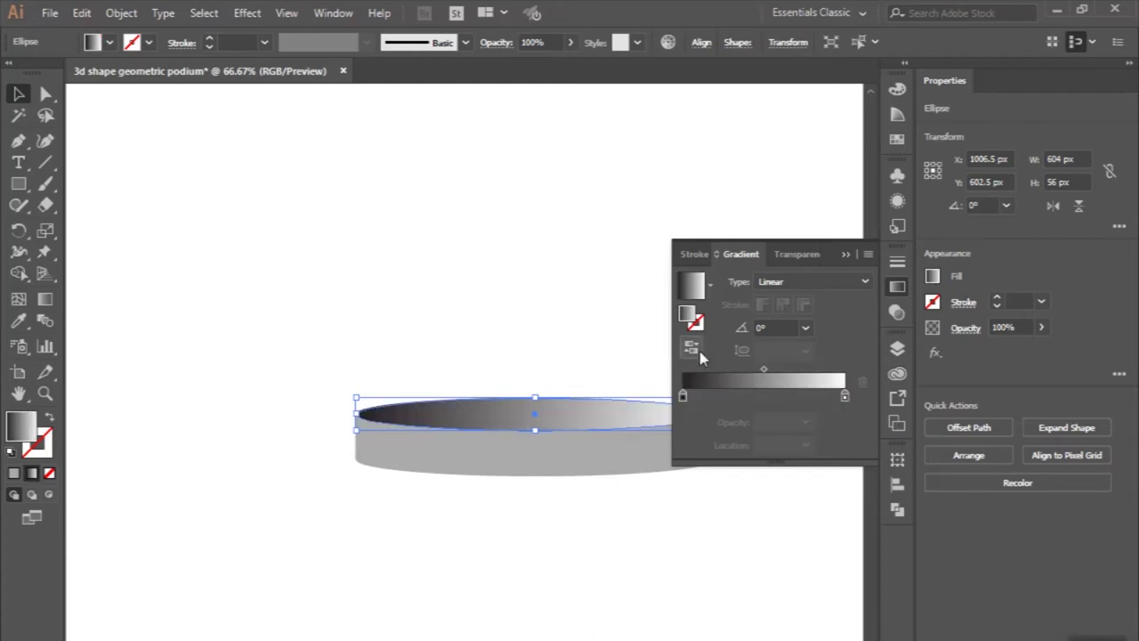
Set the gradient's left stop to RGB hex #aaaaaa
double_click(682, 397)
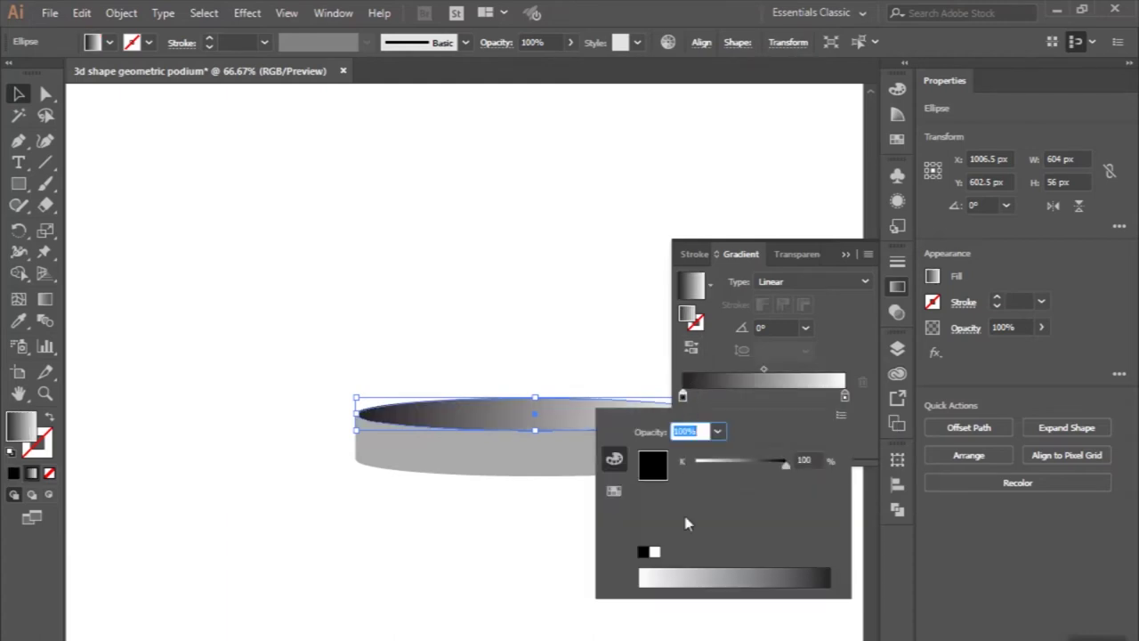
left_click(840, 415)
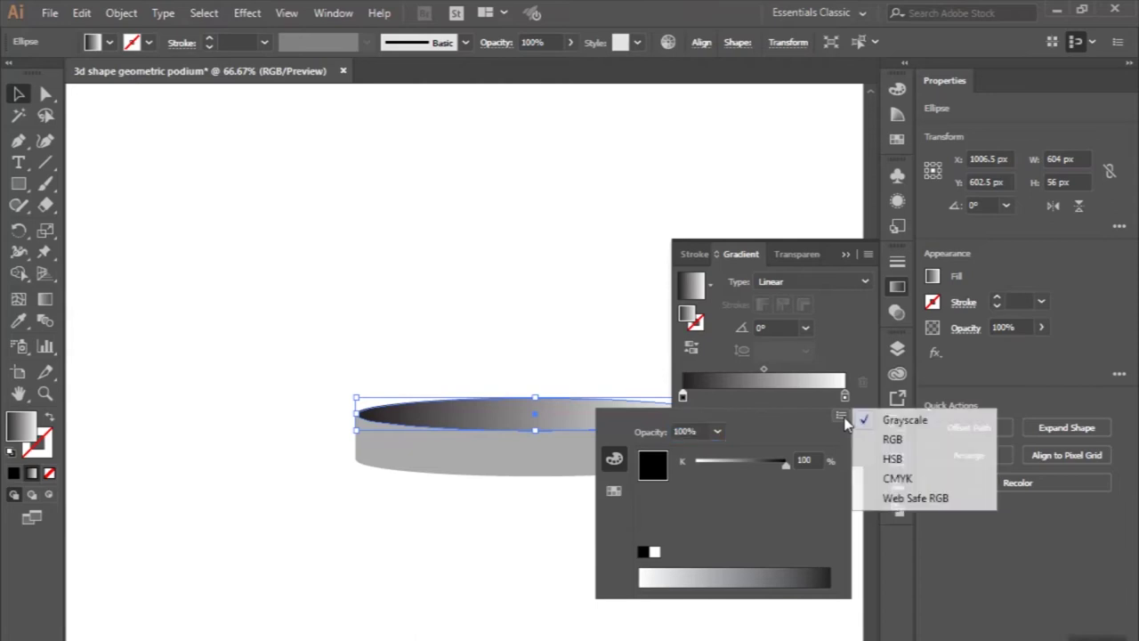
left_click(891, 439)
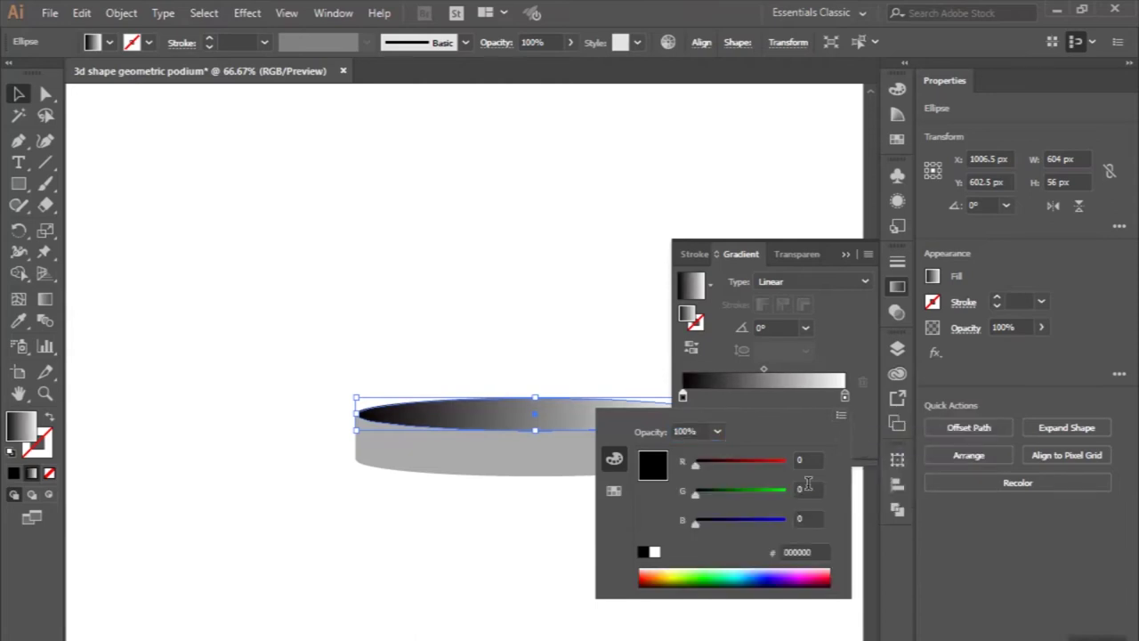
left_click(795, 552)
type("aaaaaa")
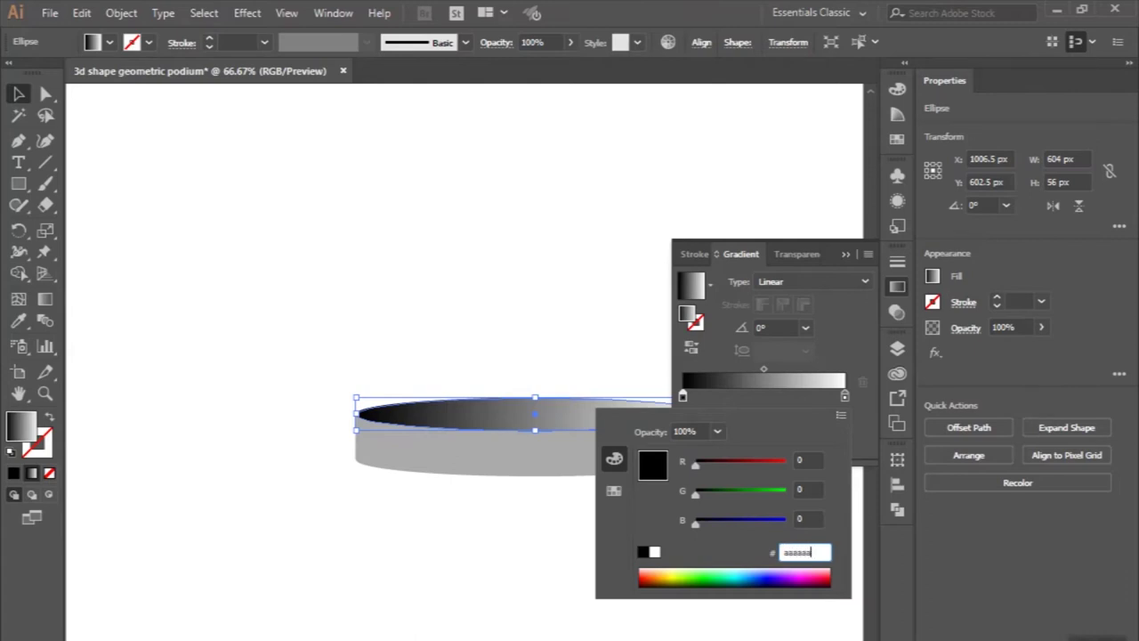
key("Return")
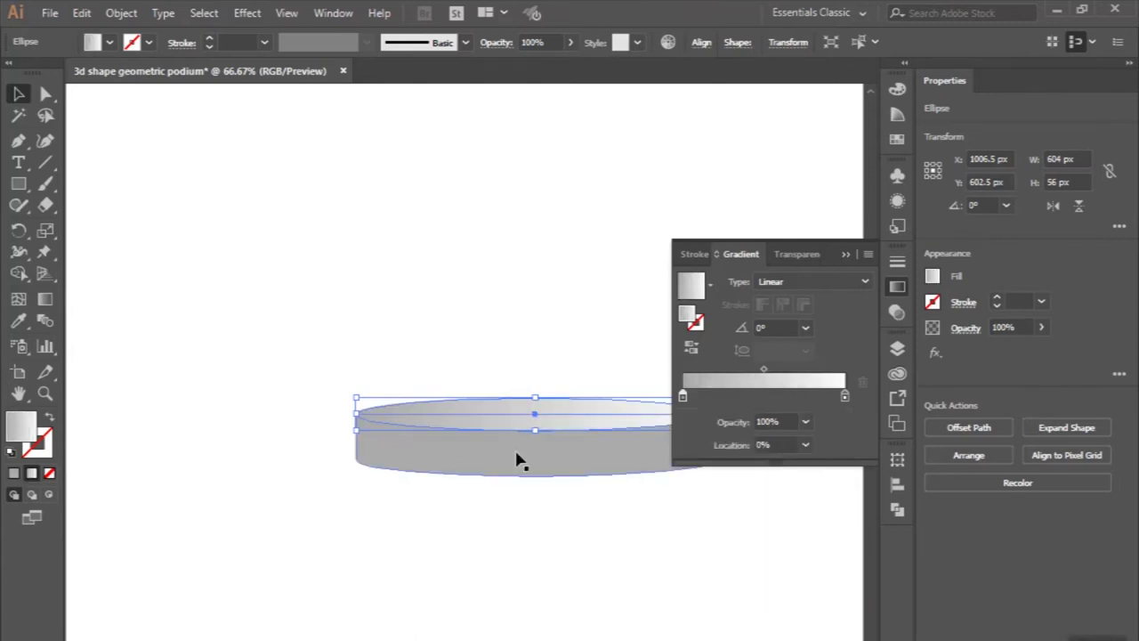
left_click(518, 460)
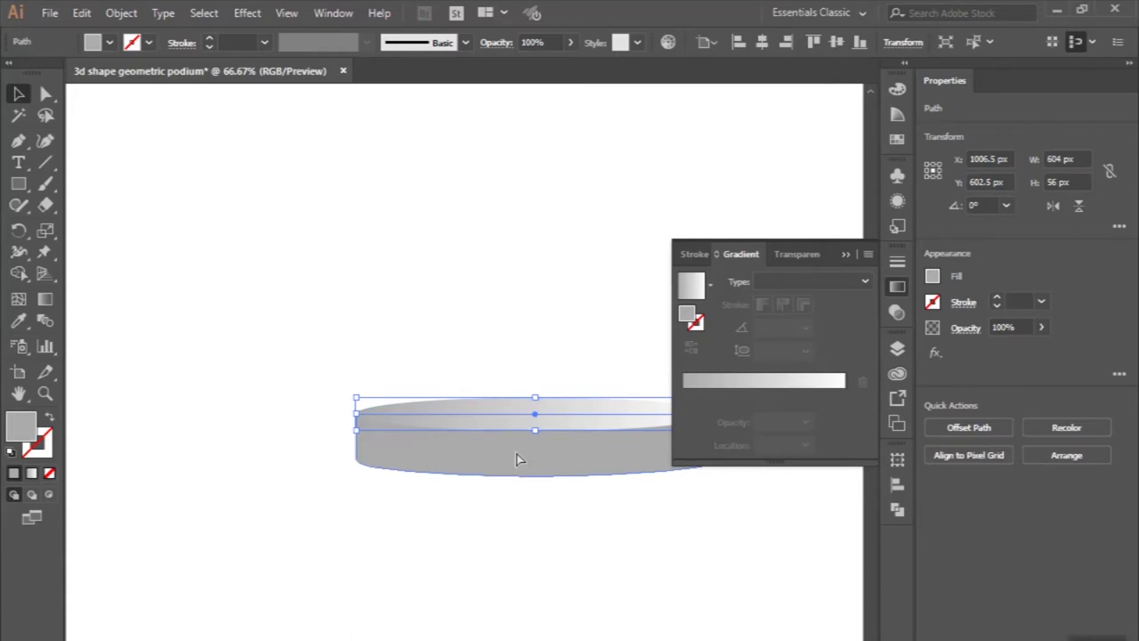
left_click(852, 256)
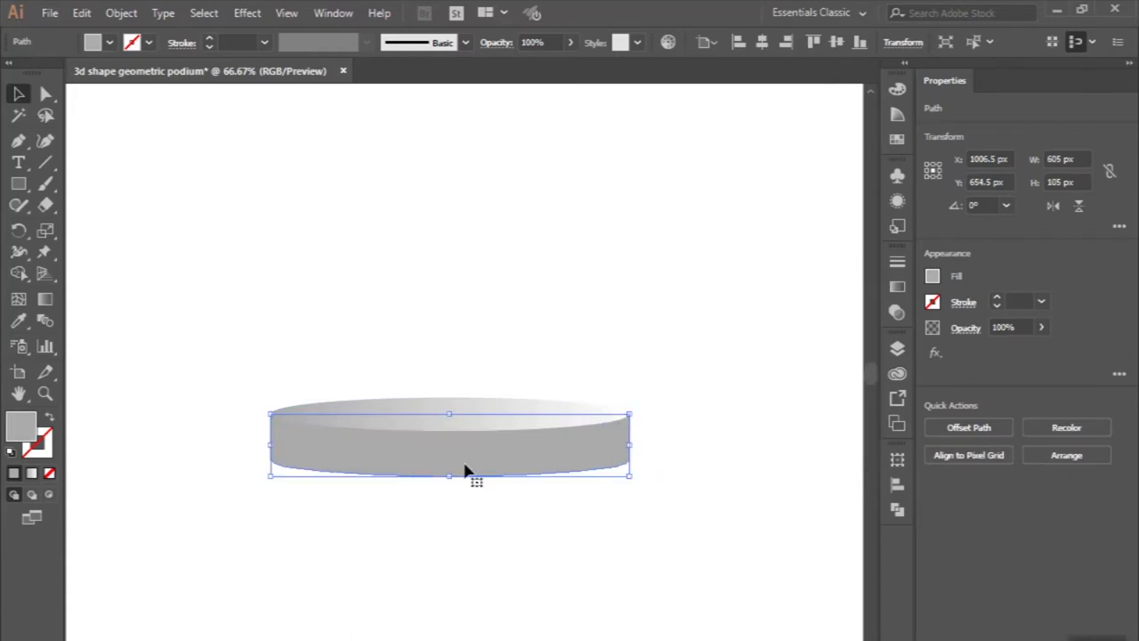
Isolate the body path and convert it into a 5-row, 4-column To Center gradient mesh
right_click(463, 469)
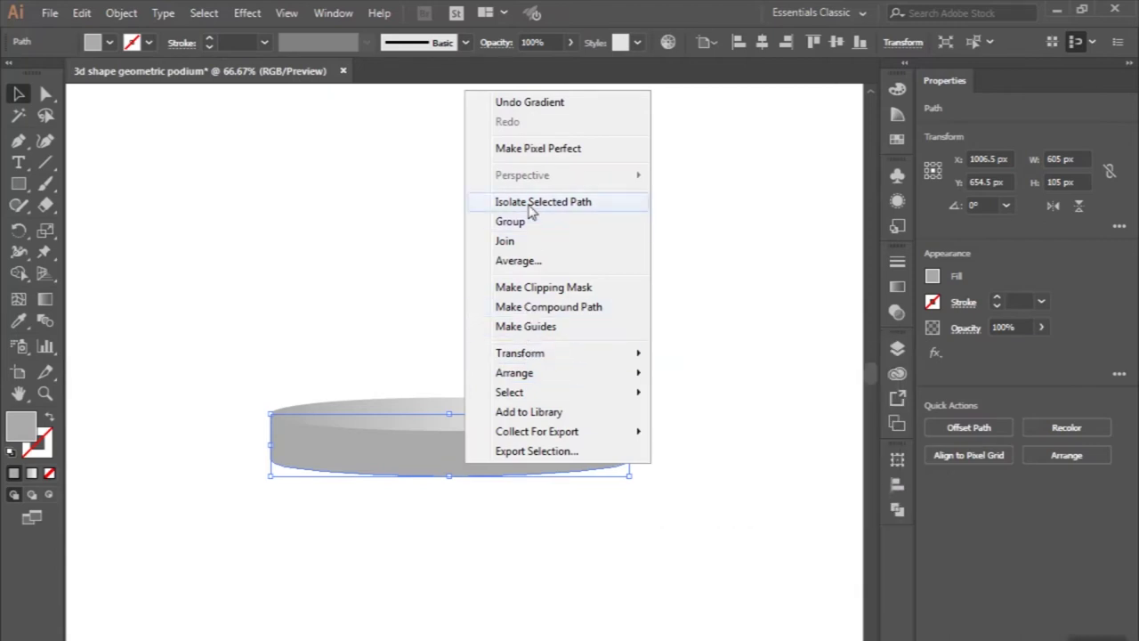
left_click(531, 202)
left_click(122, 13)
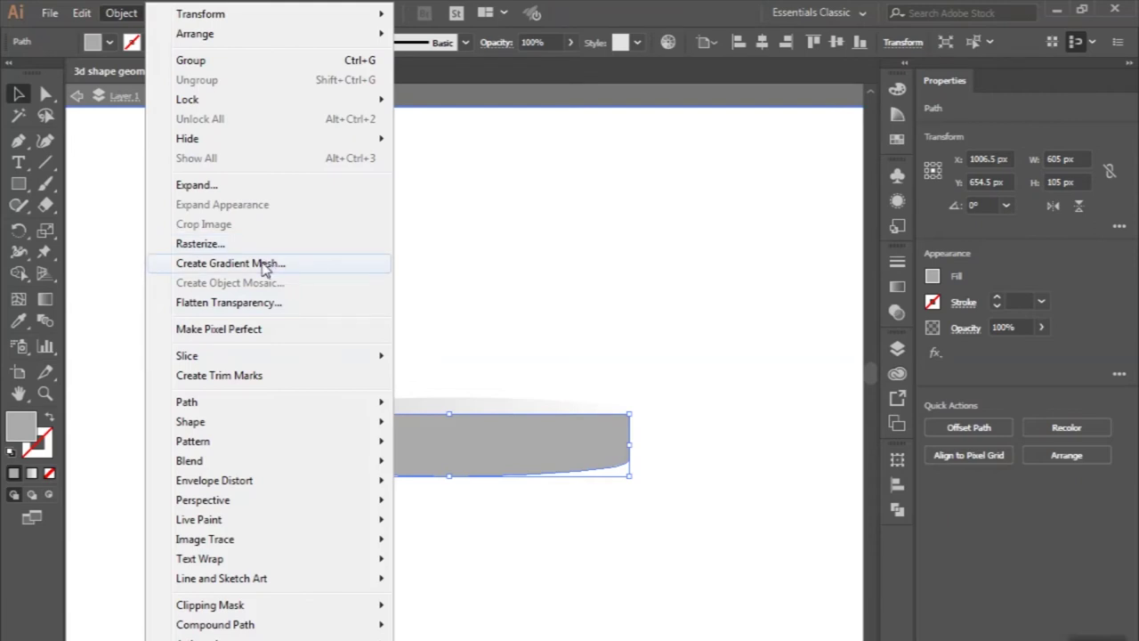
left_click(264, 265)
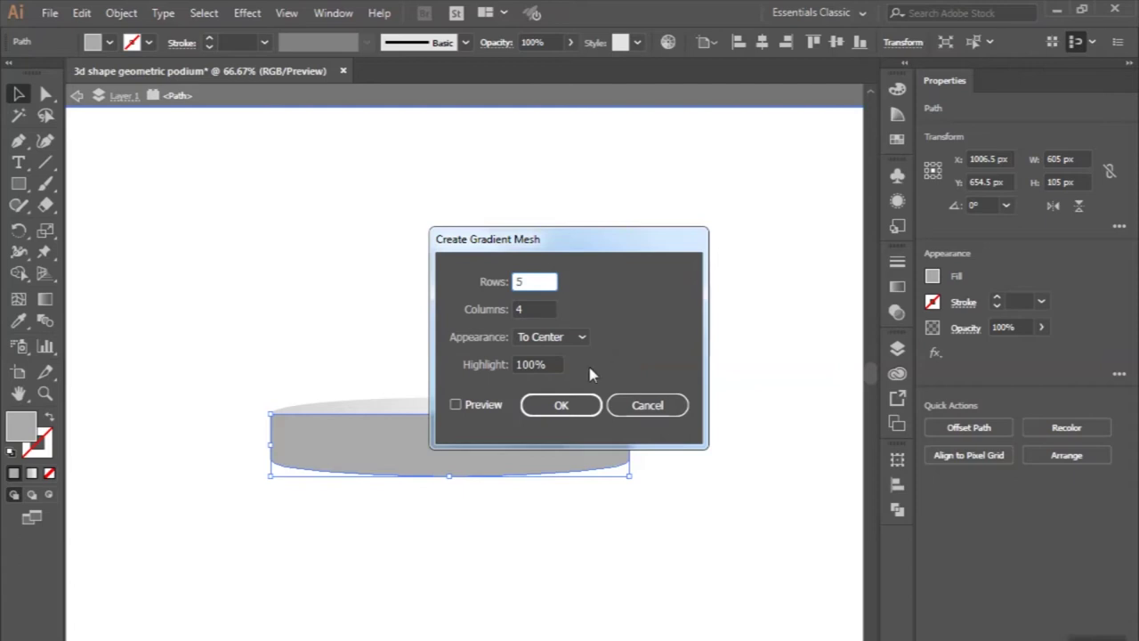
left_click(564, 404)
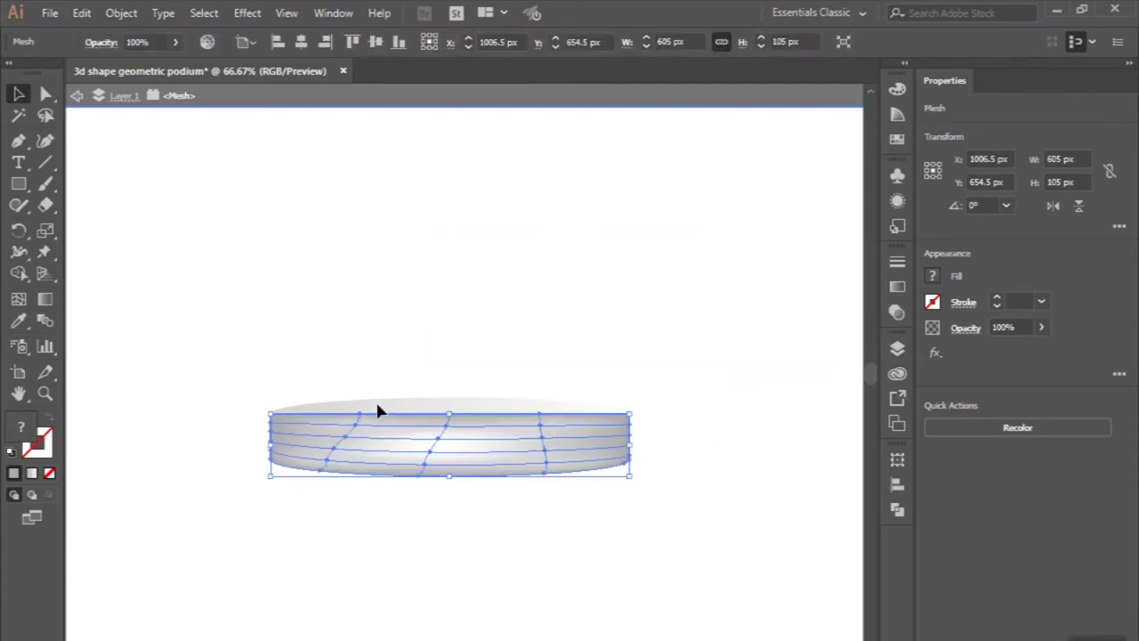
scroll(387, 492, "up", 1)
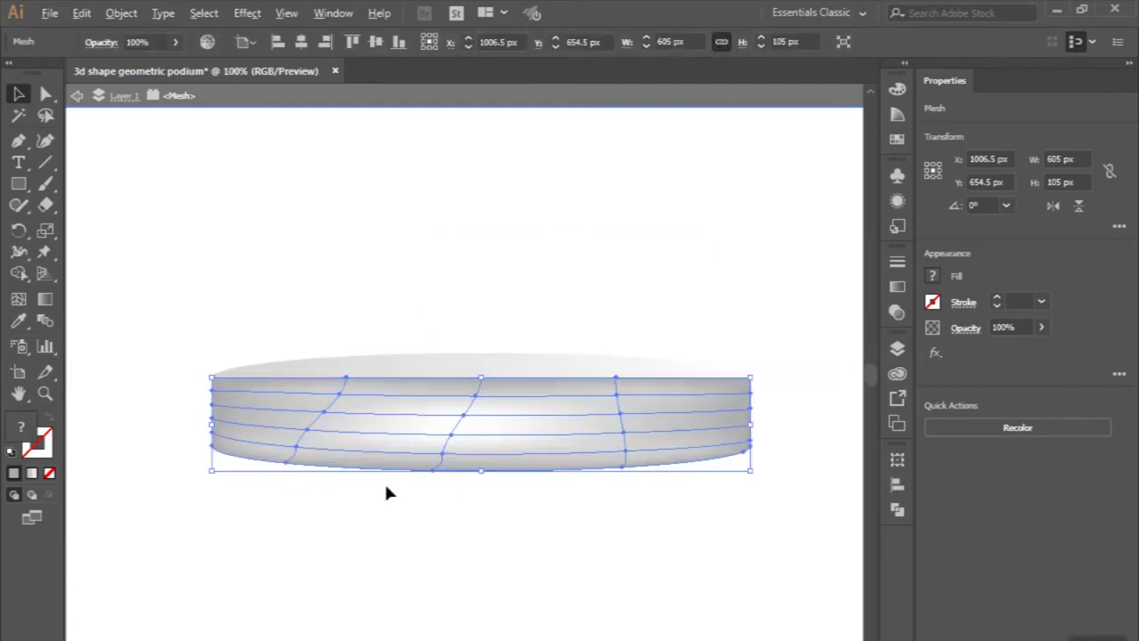
Bend the left, middle and right vertical mesh lines to the curve and lighten selected points white
scroll(387, 492, "up", 1)
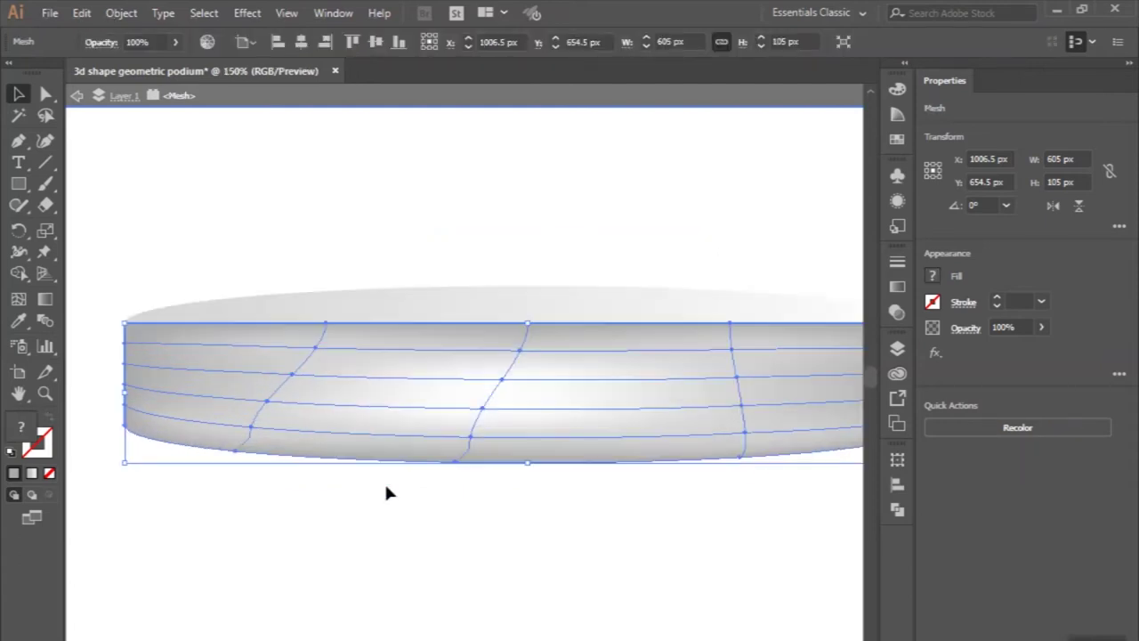
left_click(45, 95)
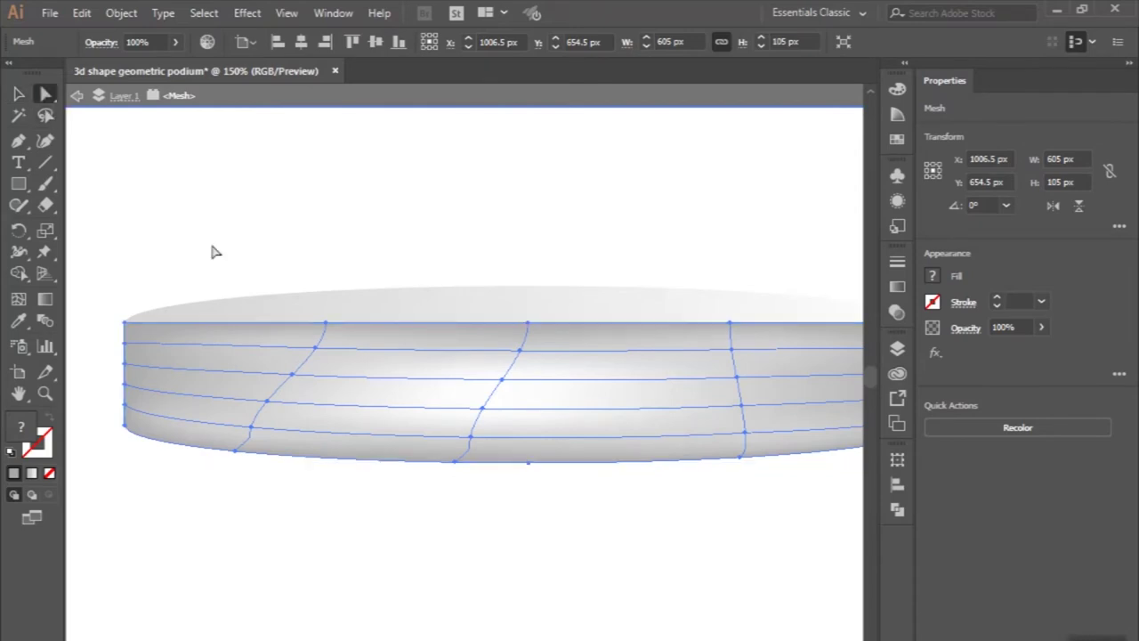
left_click(315, 347)
left_click_drag(315, 347, 292, 374)
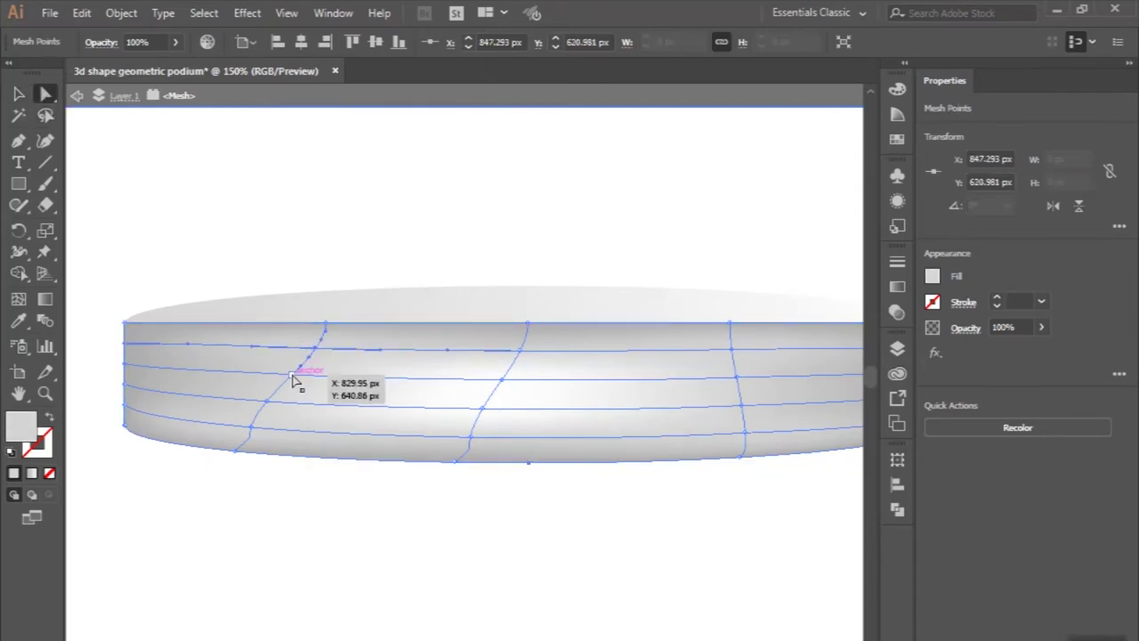
left_click_drag(269, 412, 267, 402)
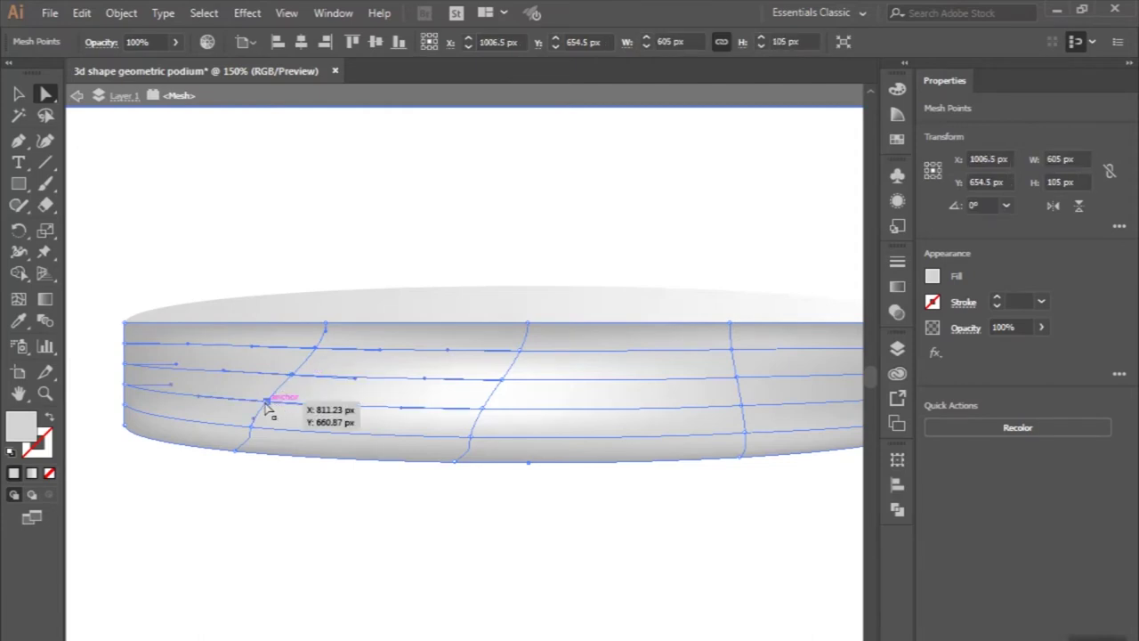
left_click(251, 429)
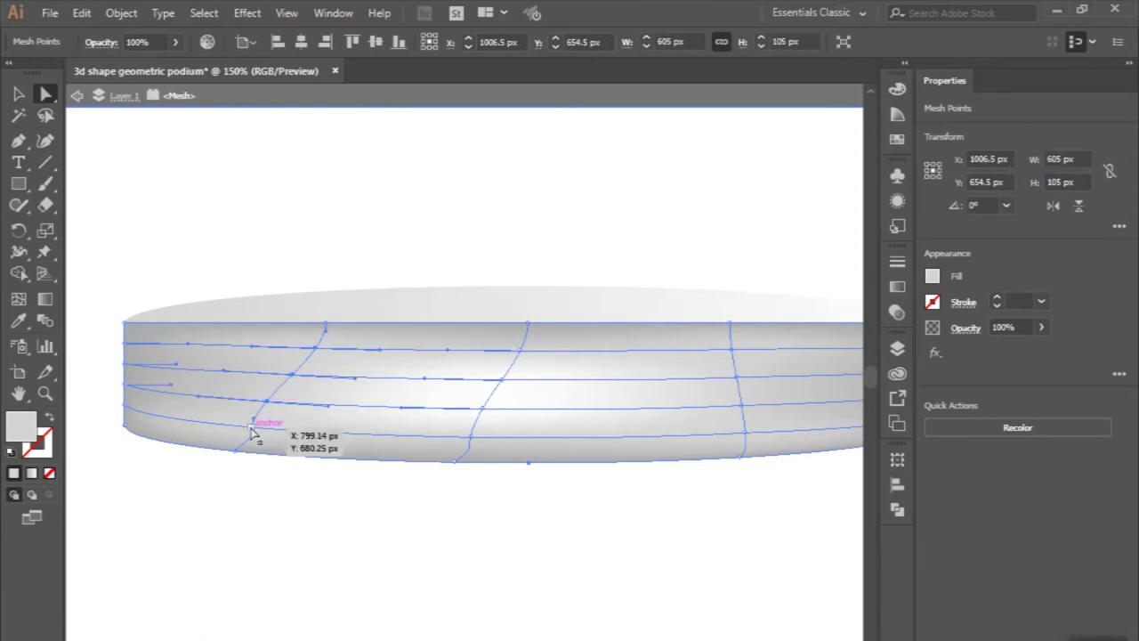
scroll(254, 435, "down", 1)
left_click_drag(580, 430, 574, 381)
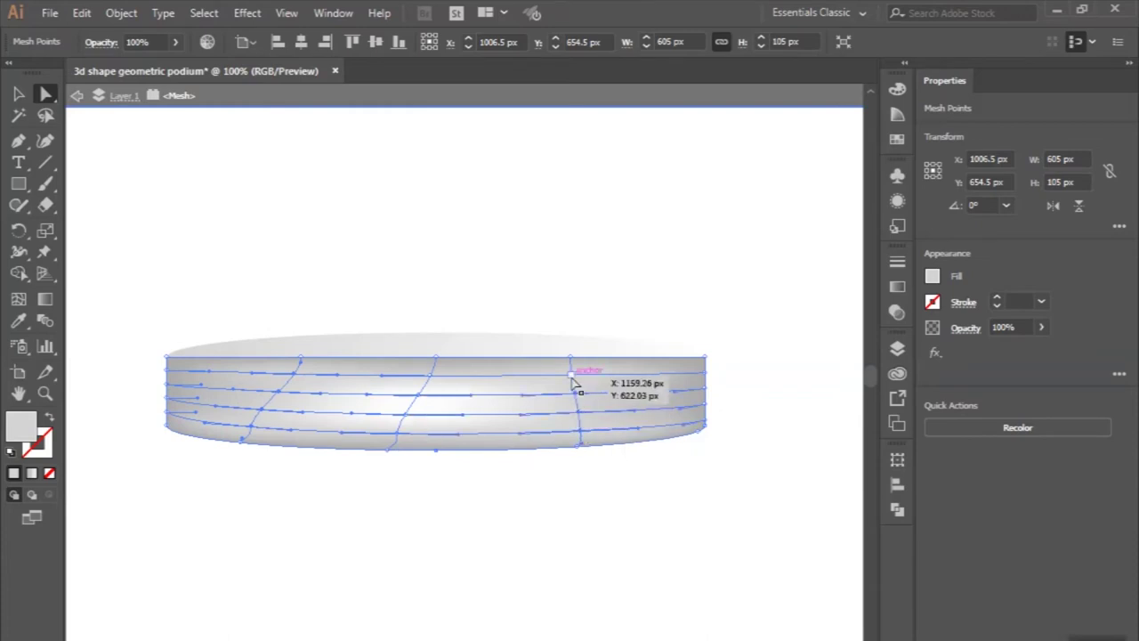
left_click_drag(427, 390, 430, 380)
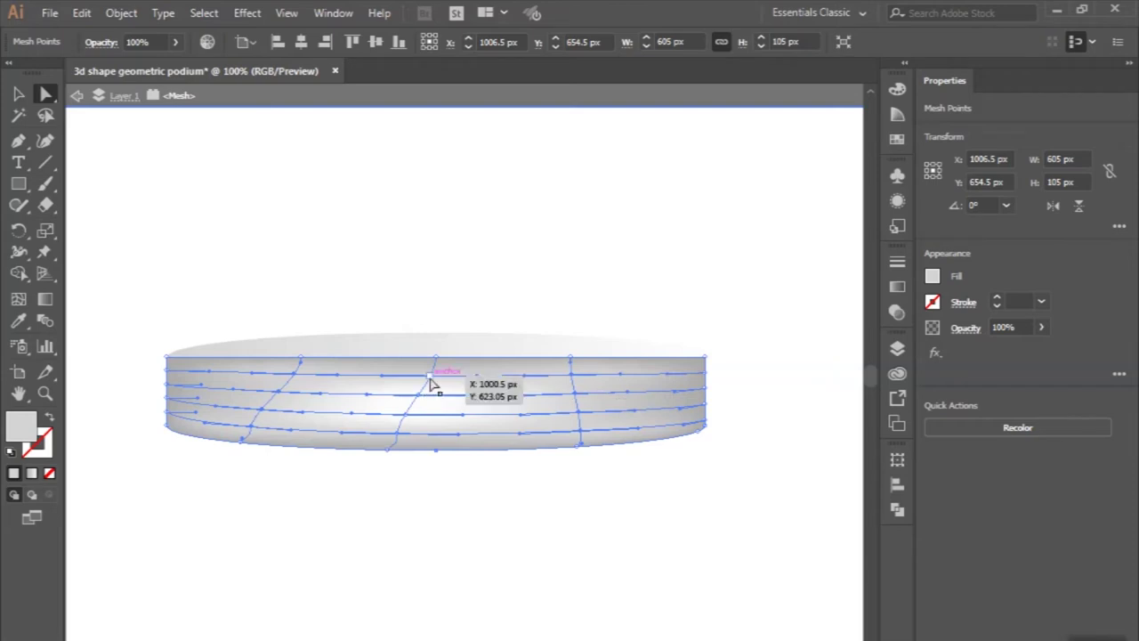
left_click(19, 320)
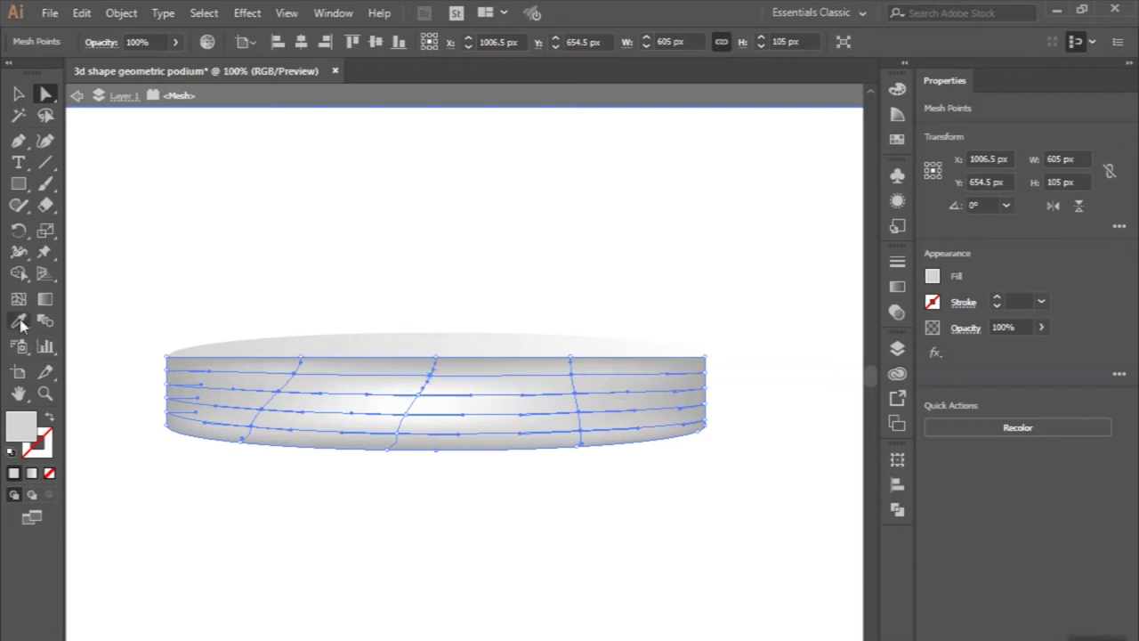
left_click(180, 211)
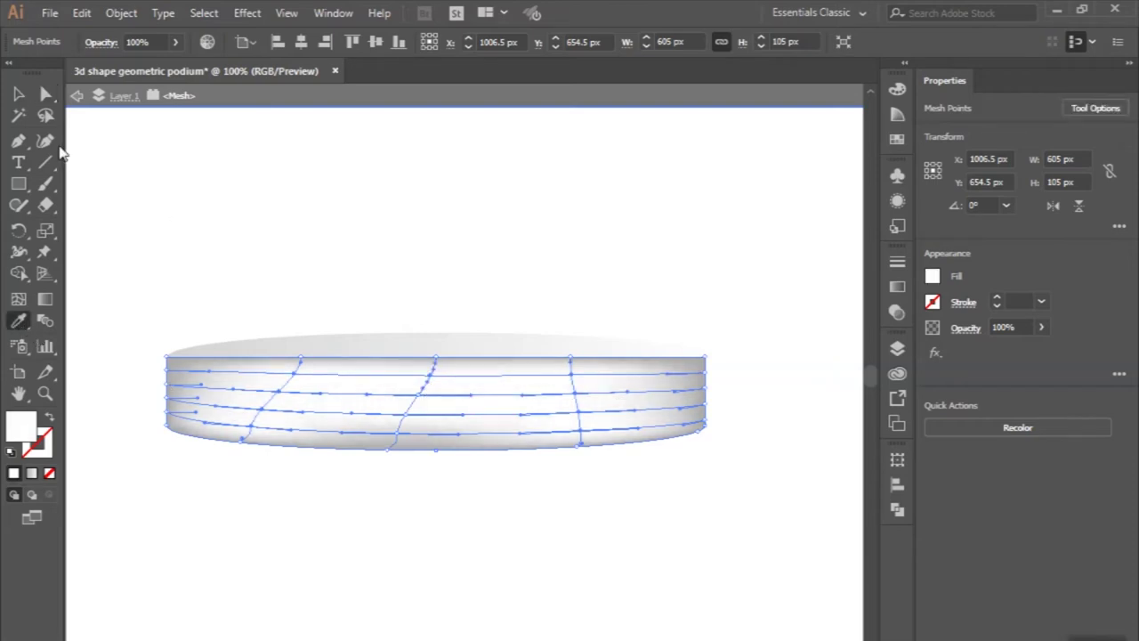
Select the bottom, left, top and right edge mesh points and bring up their colour picker
left_click(45, 94)
left_click_drag(379, 473, 436, 394)
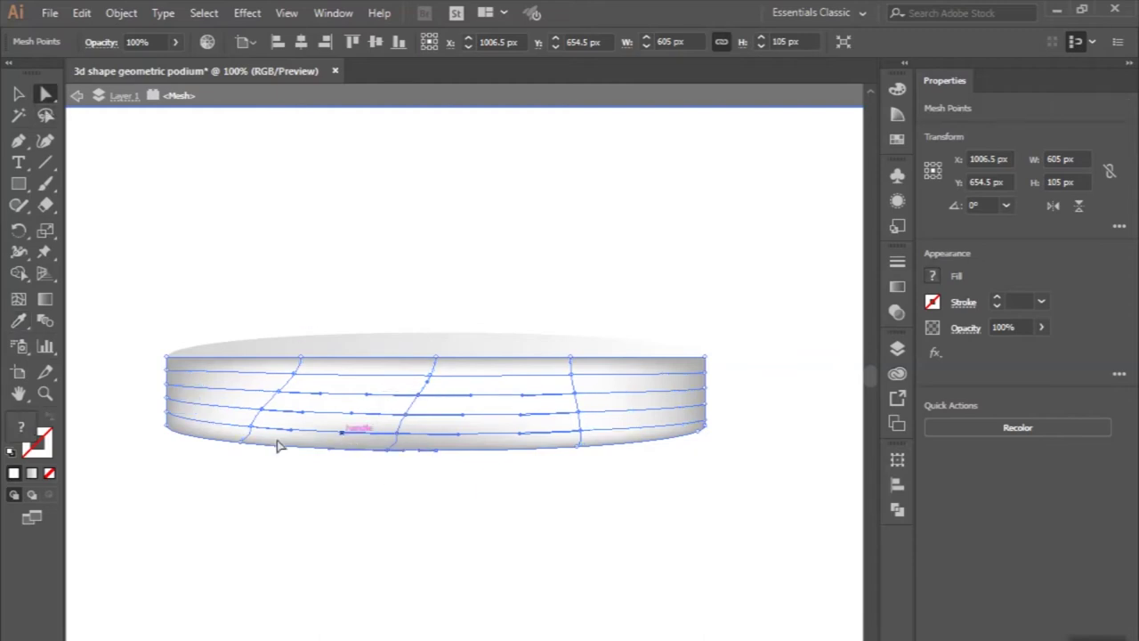
left_click_drag(226, 459, 257, 442)
left_click_drag(155, 463, 172, 338)
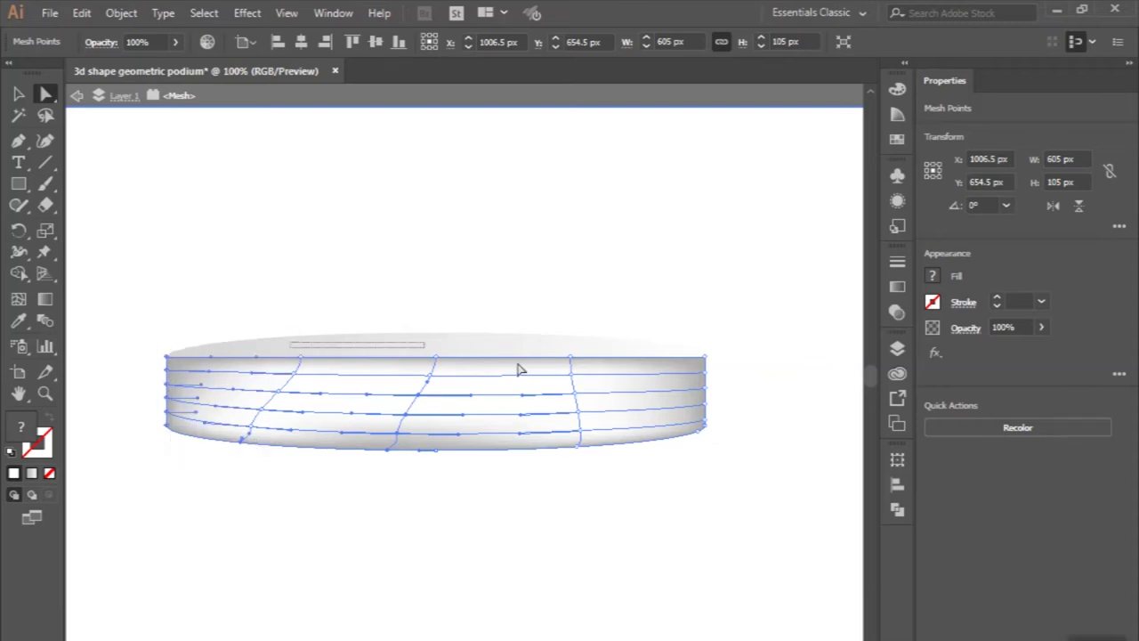
left_click_drag(398, 353, 593, 371)
left_click_drag(702, 349, 722, 461)
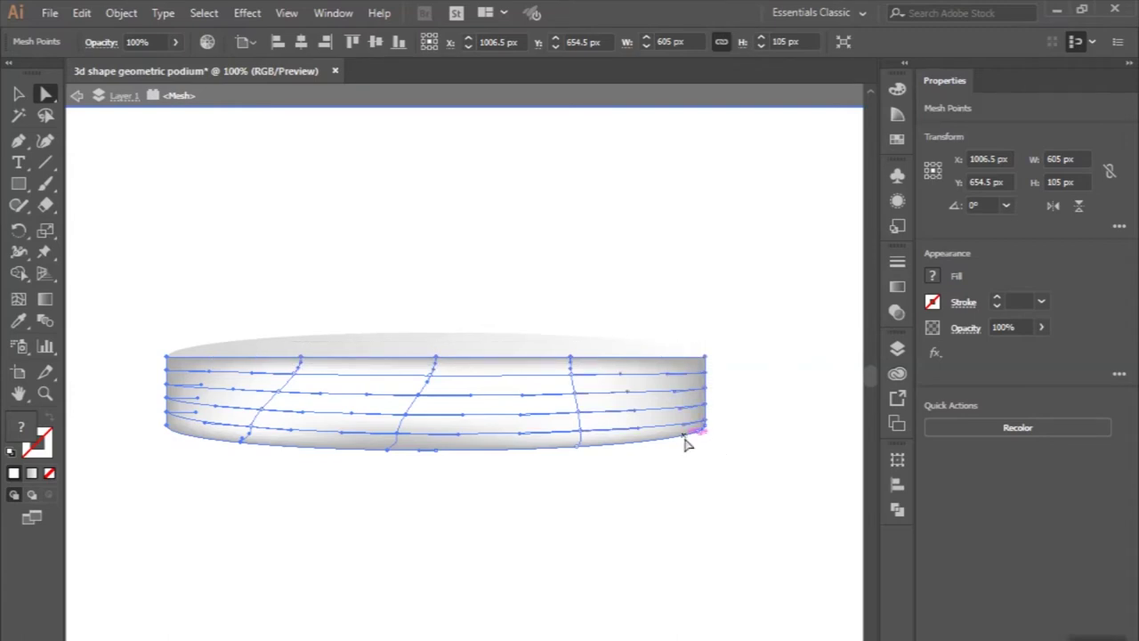
scroll(686, 444, "up", 1)
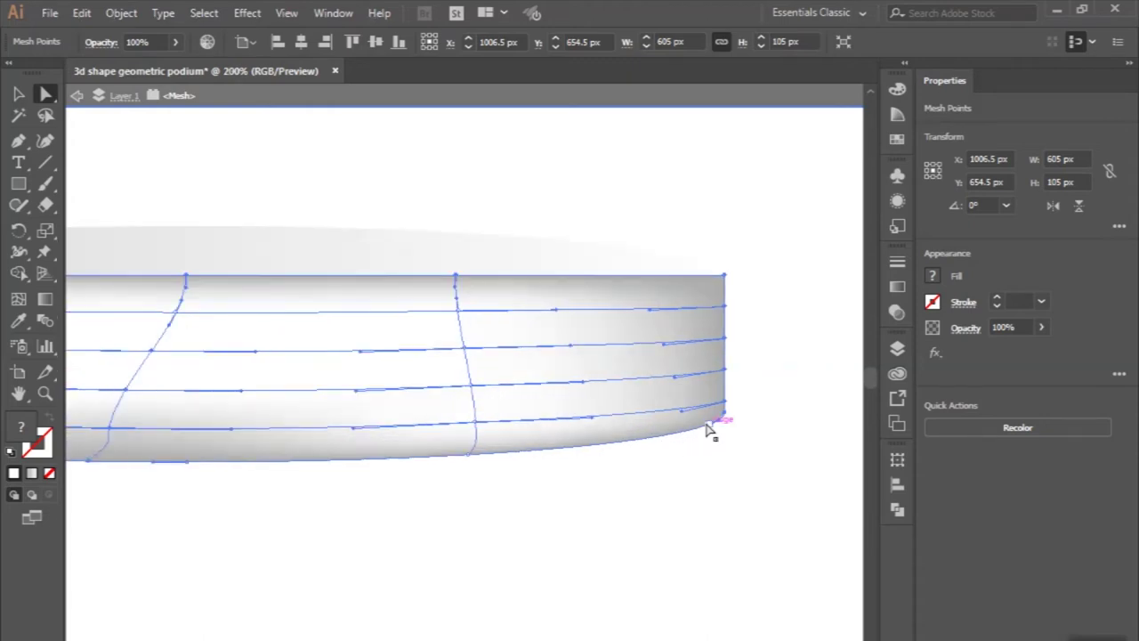
scroll(659, 481, "down", 1)
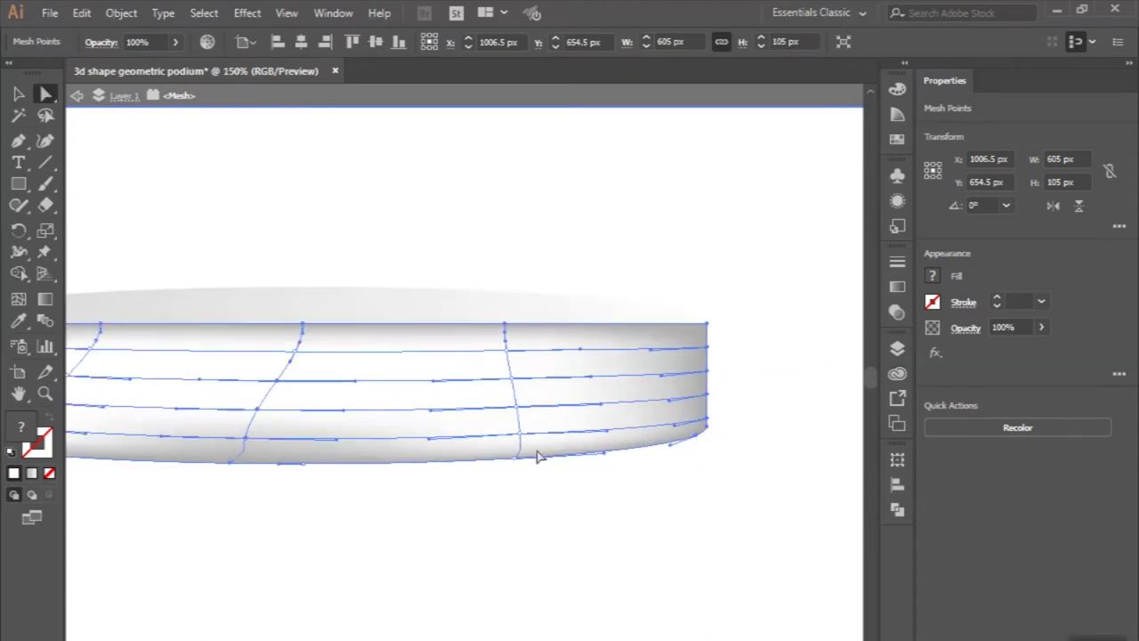
double_click(37, 436)
Give the right-edge mesh points grey #aaaaaa, exit isolation mode, and zoom out to the podium
type("aaaaaa")
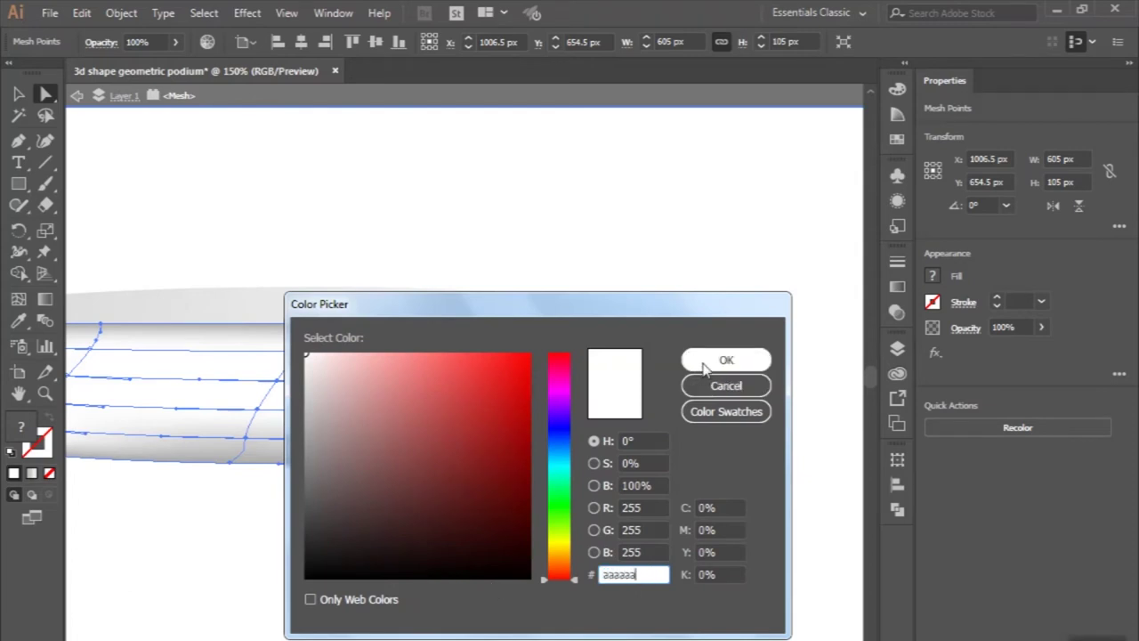
left_click(703, 367)
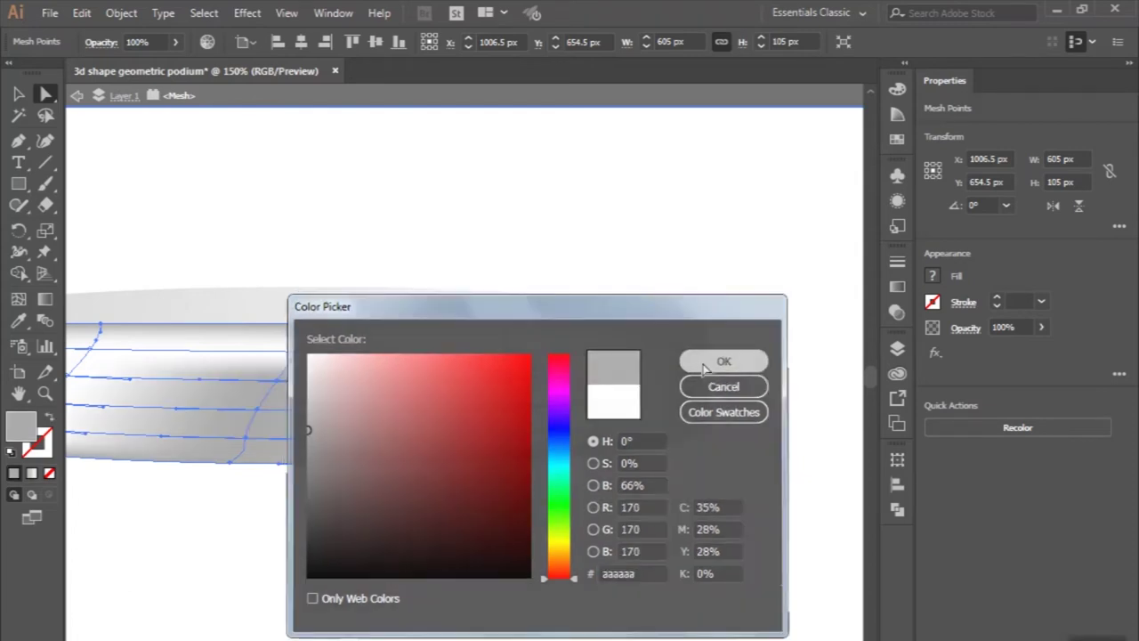
left_click(18, 93)
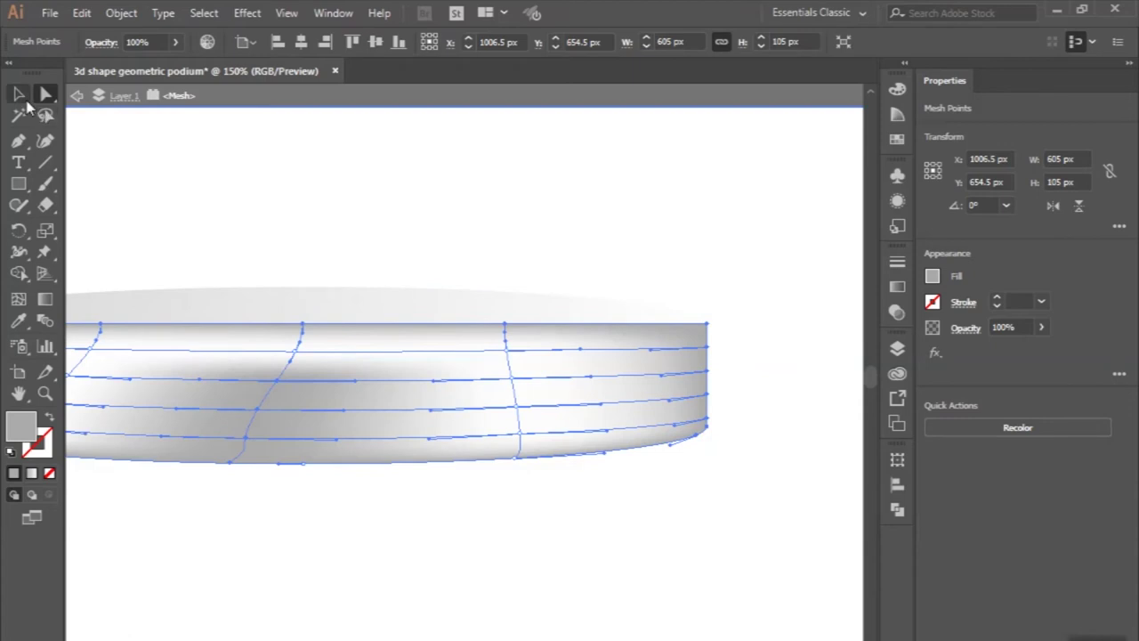
key("Escape")
key("ctrl+minus")
key("ctrl+minus")
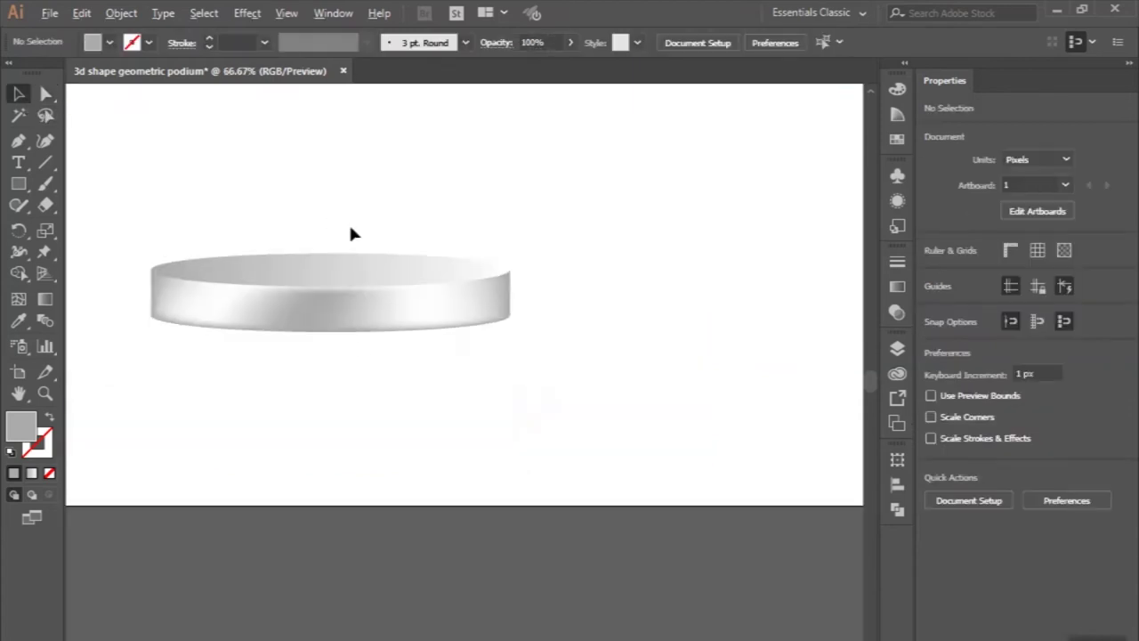
key("ctrl+minus")
key("ctrl+minus")
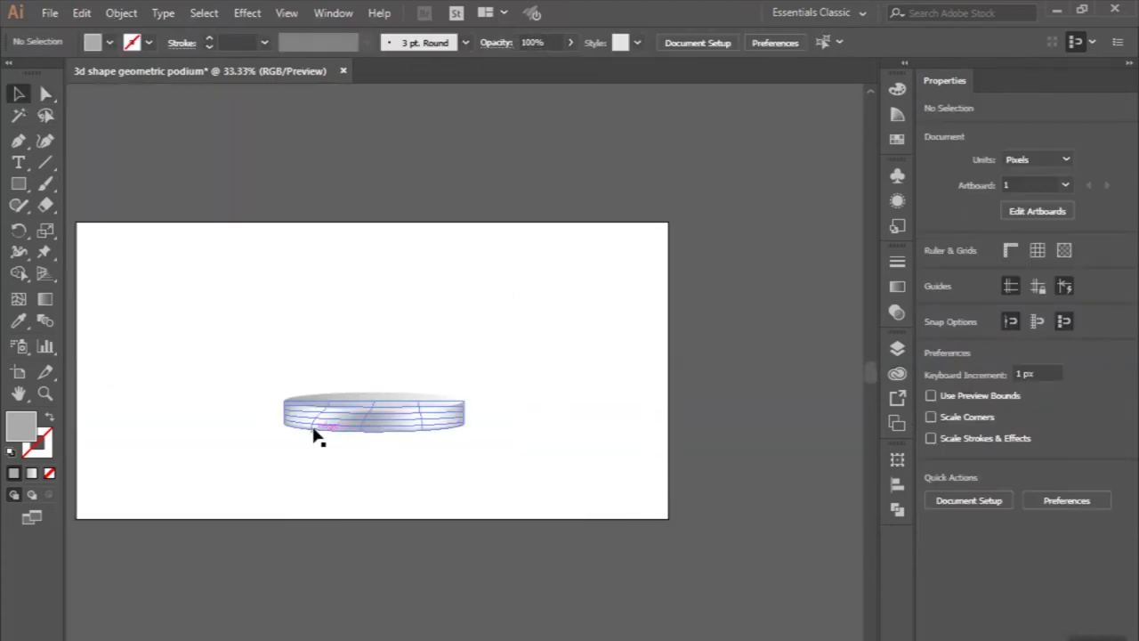
scroll(313, 428, "up", 2)
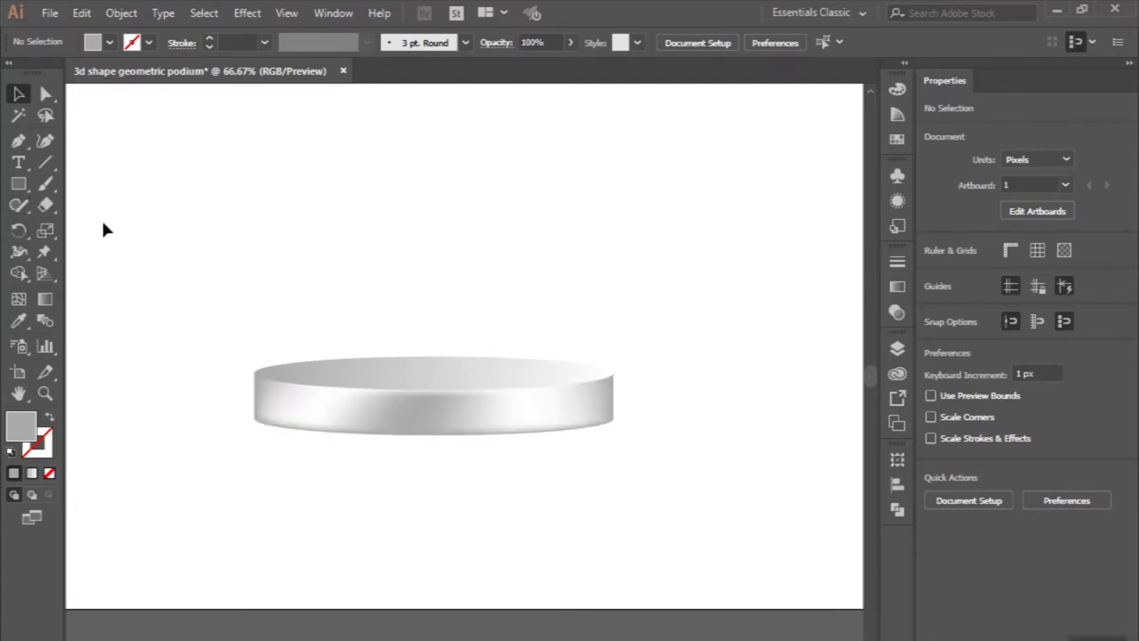
Copy an ellipse under the podium, widen it to 676 px, and give it a radial gradient at 59.68% midpoint
left_click_drag(394, 379, 353, 431)
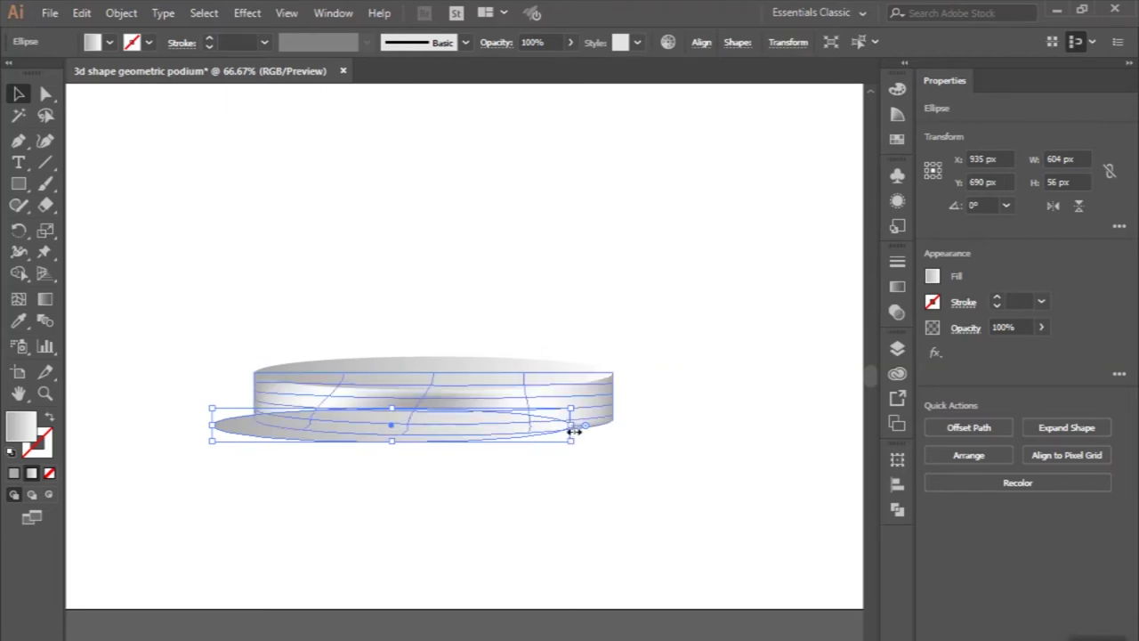
left_click_drag(573, 430, 615, 438)
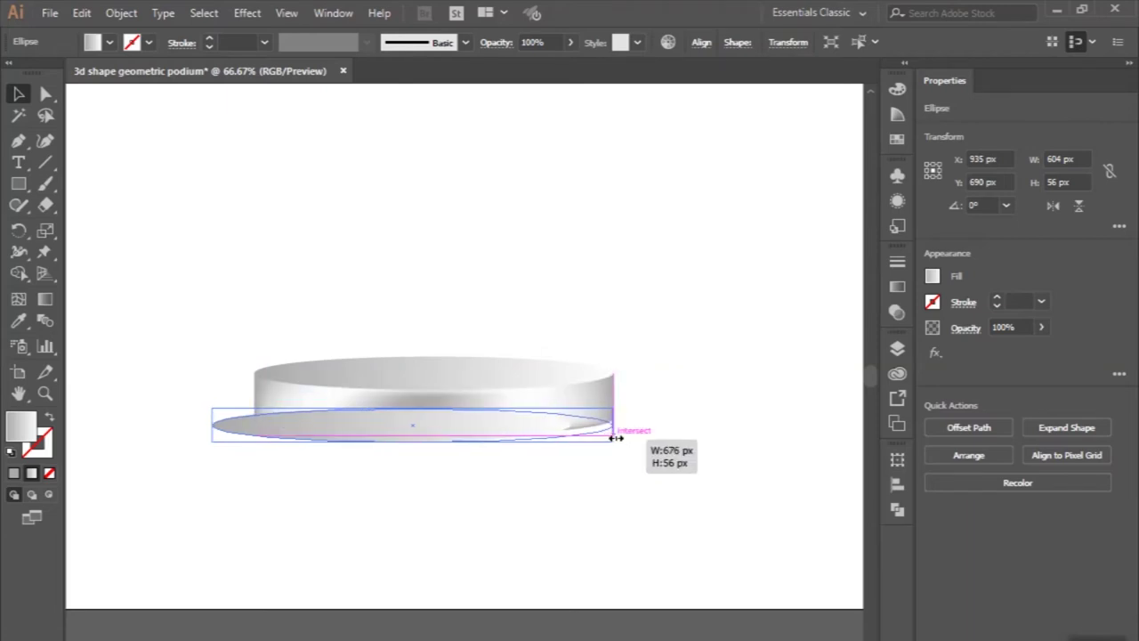
left_click(897, 285)
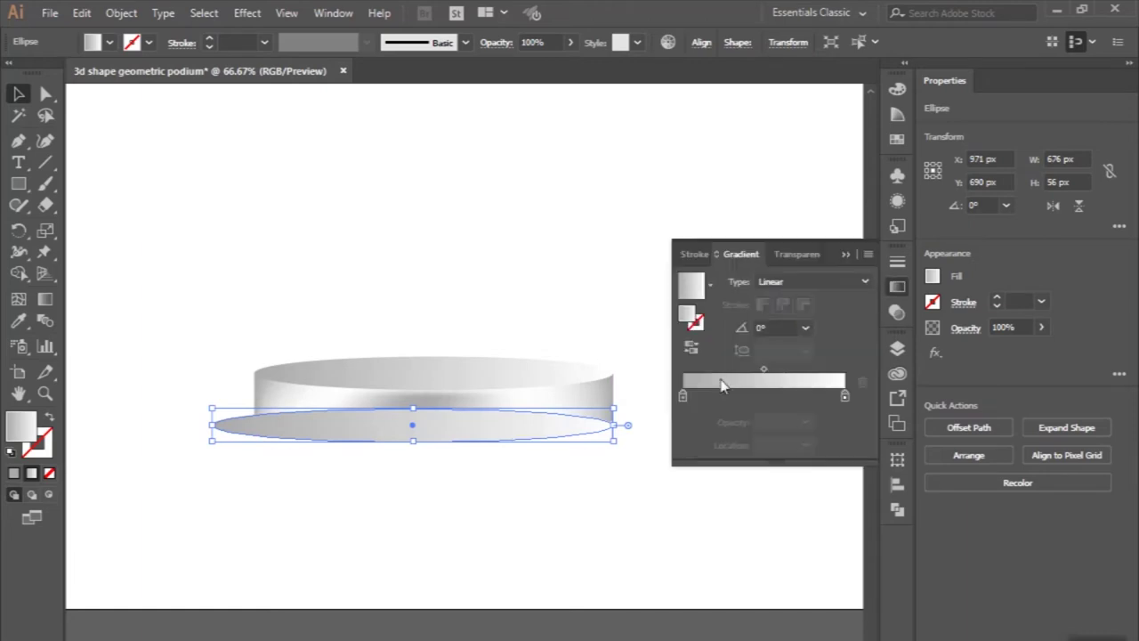
left_click(790, 282)
left_click(788, 317)
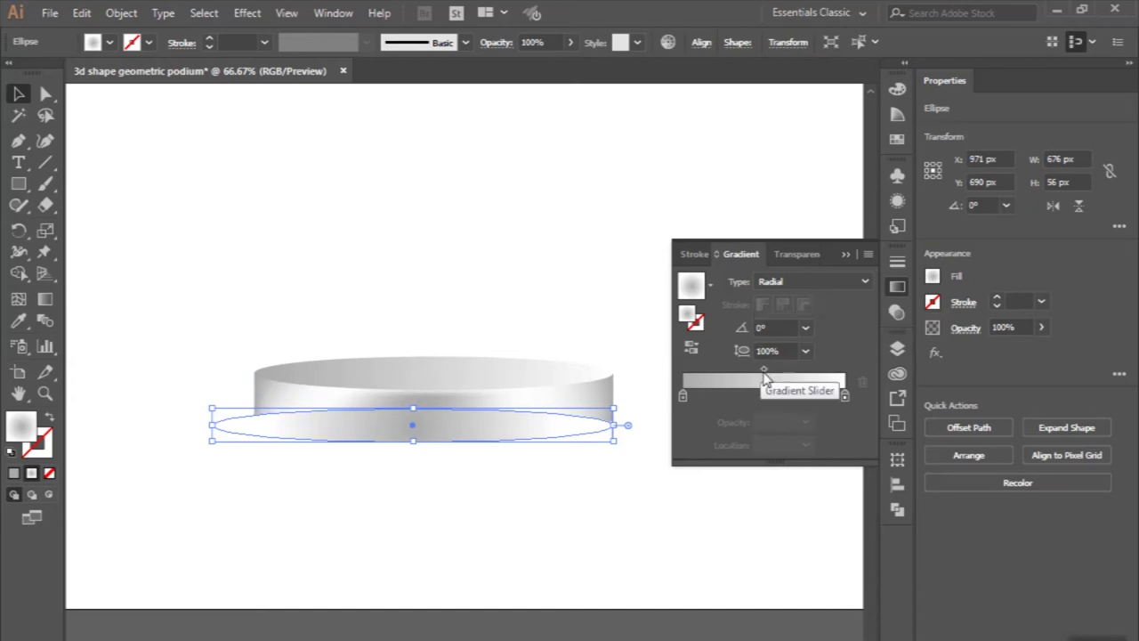
left_click_drag(767, 378, 785, 377)
Set the shadow ellipse's blend mode to Multiply
left_click(800, 255)
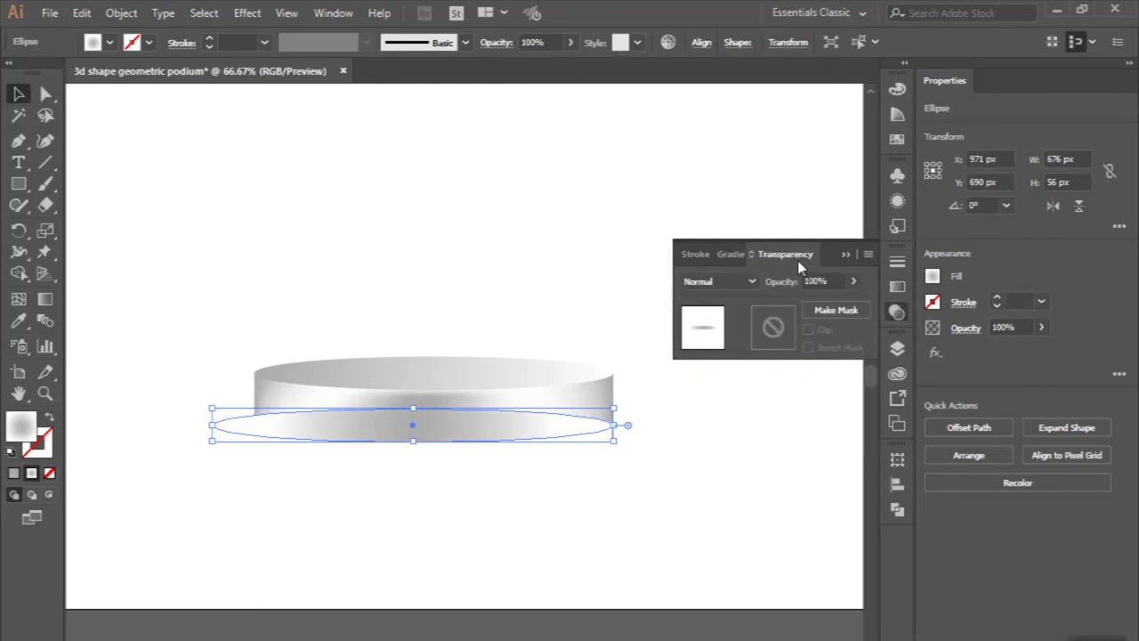
left_click(747, 283)
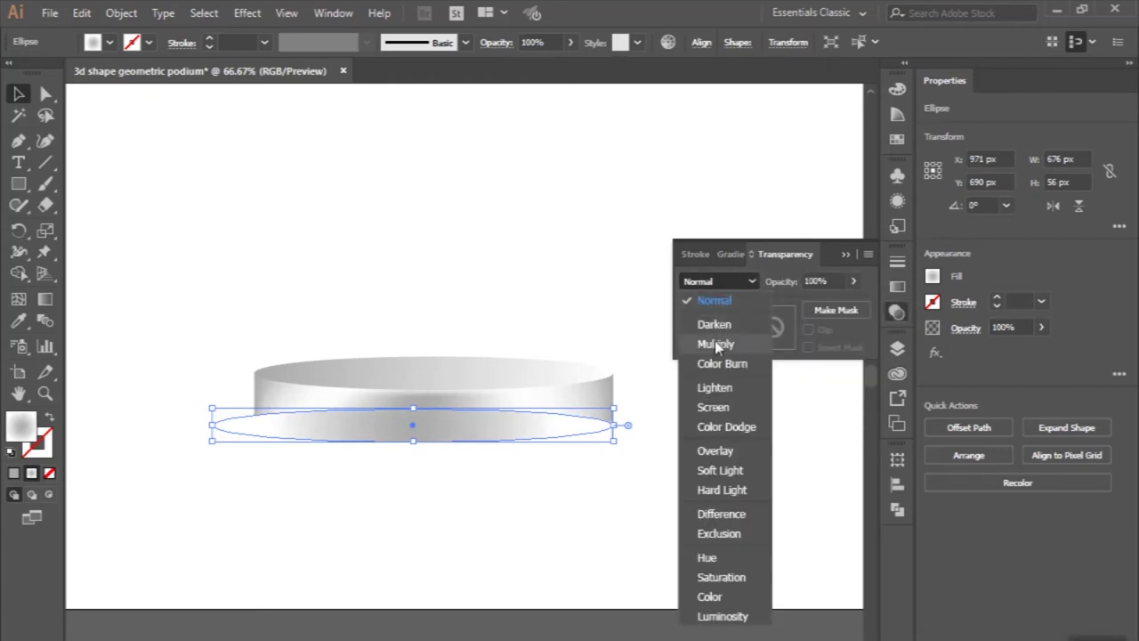
left_click(721, 313)
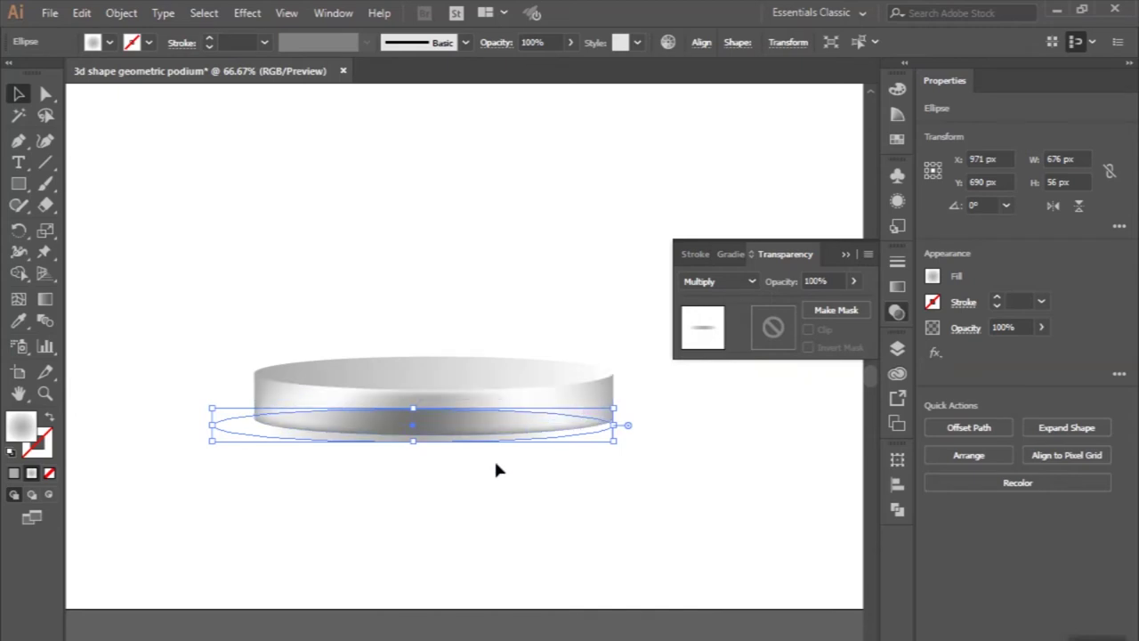
Send the shadow ellipse behind the podium
right_click(468, 445)
mouse_move(518, 350)
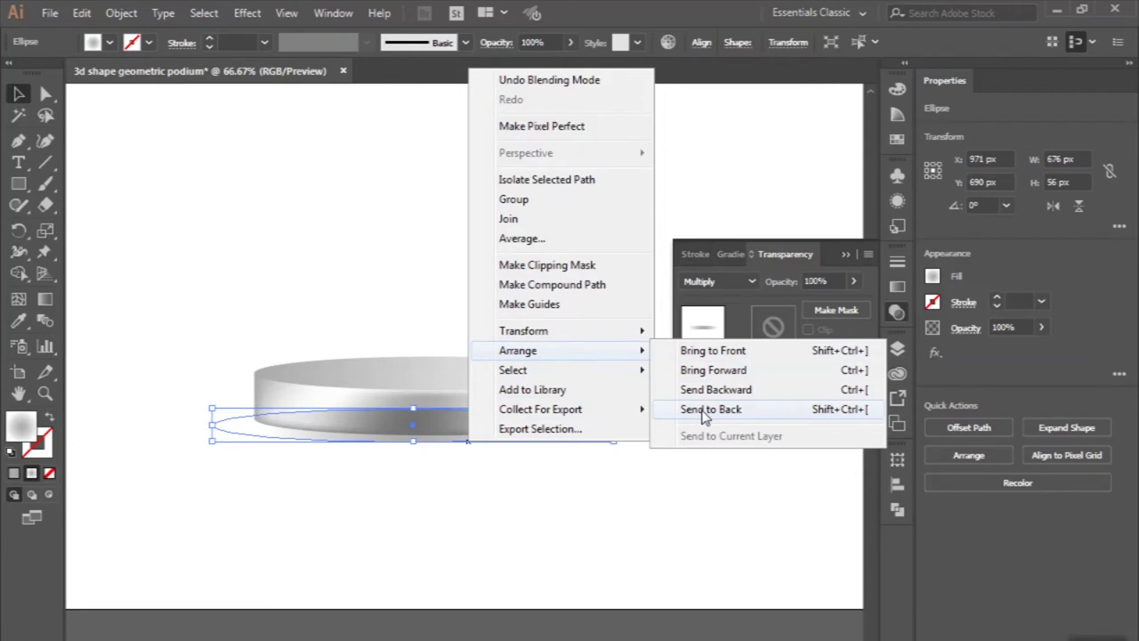
left_click(705, 410)
left_click(575, 483)
scroll(575, 483, "down", 1)
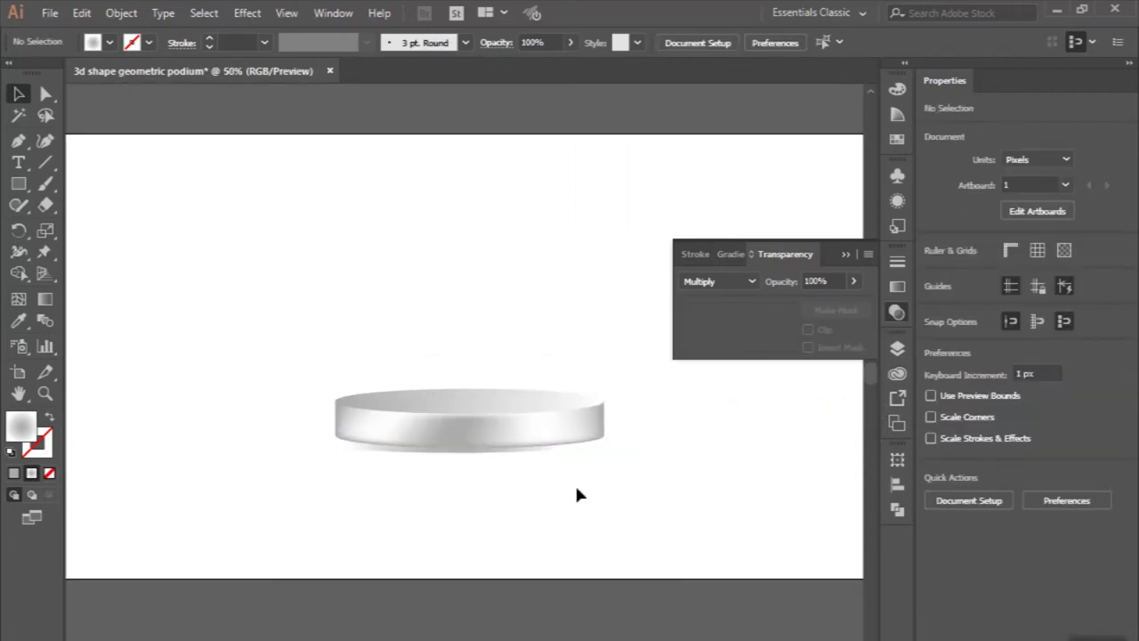
scroll(574, 483, "up", 1)
Shift the shadow ellipse left to X 881 px so it extends past the podium's left edge
left_click(407, 448)
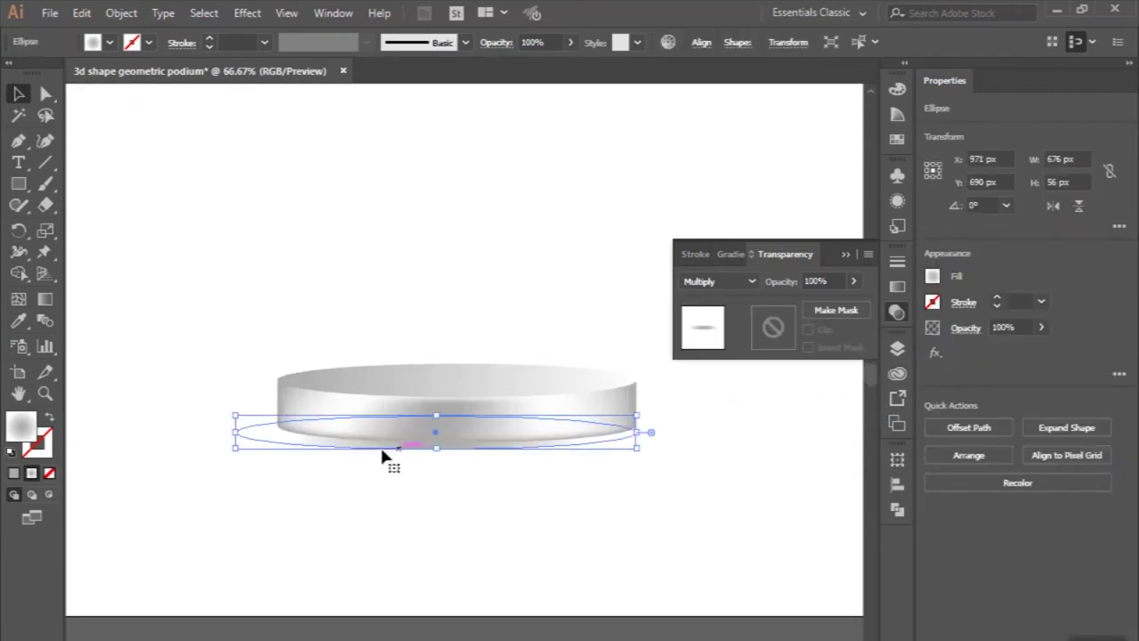
left_click_drag(346, 448, 323, 440)
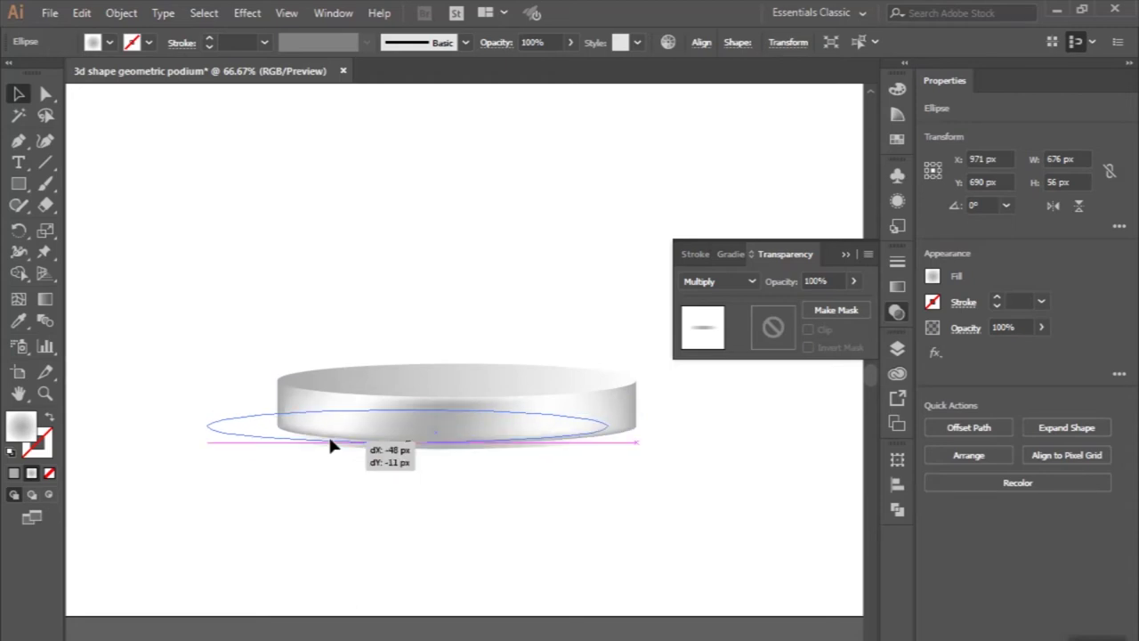
left_click_drag(260, 422, 235, 421)
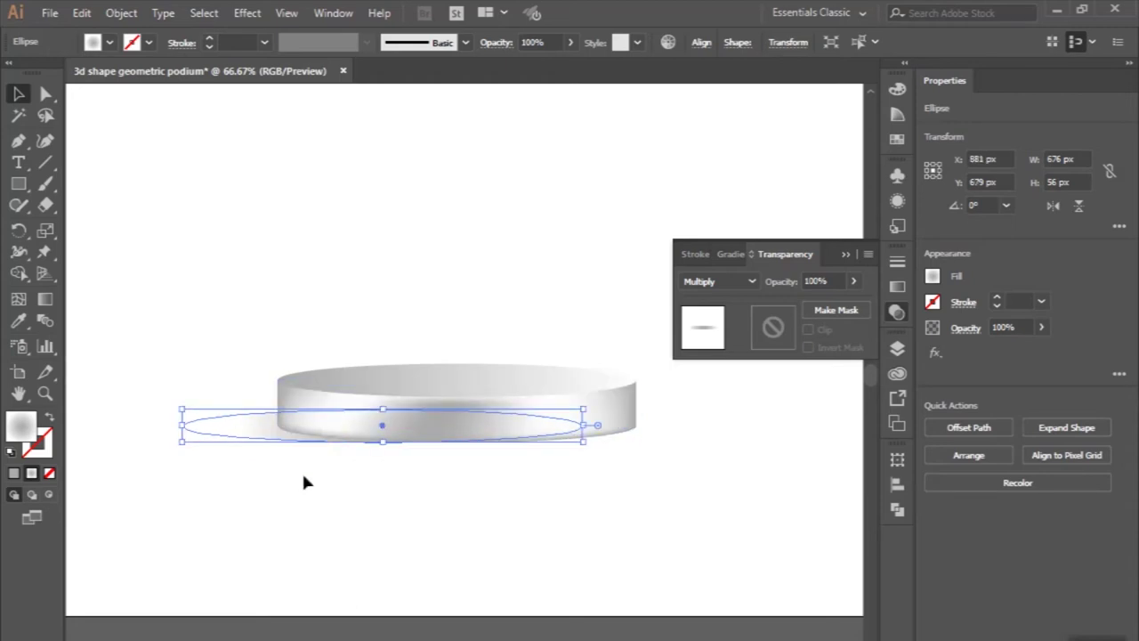
left_click(303, 482)
scroll(302, 481, "down", 1)
scroll(303, 481, "down", 1, "alt")
scroll(302, 482, "down", 1, "alt")
scroll(304, 481, "up", 1, "alt")
scroll(303, 482, "up", 1, "alt")
left_click(256, 458)
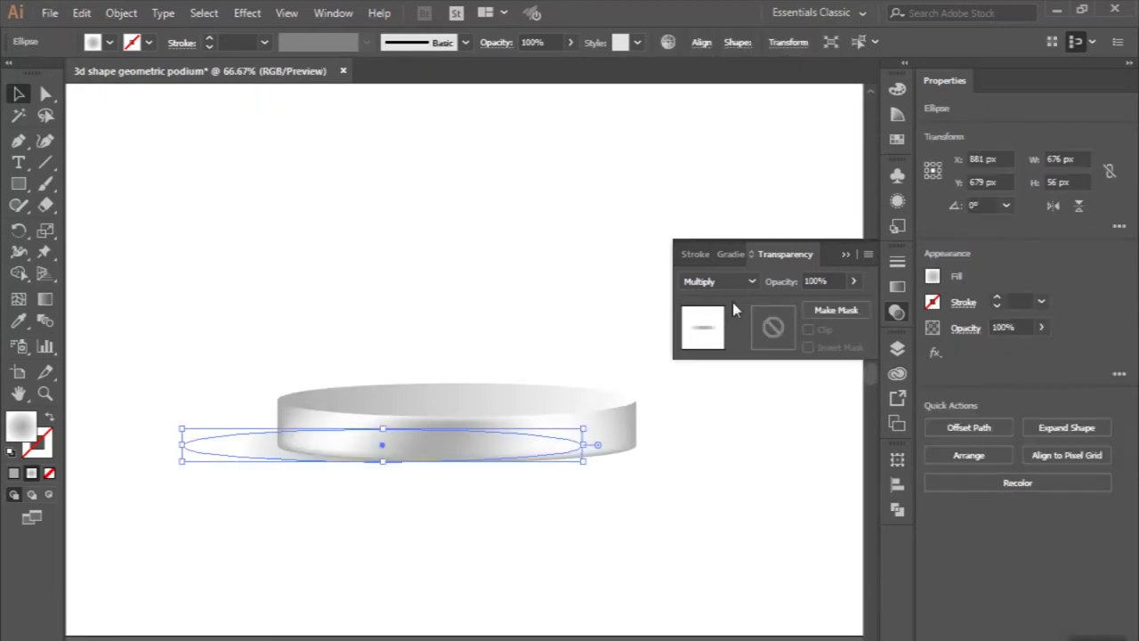
left_click(730, 255)
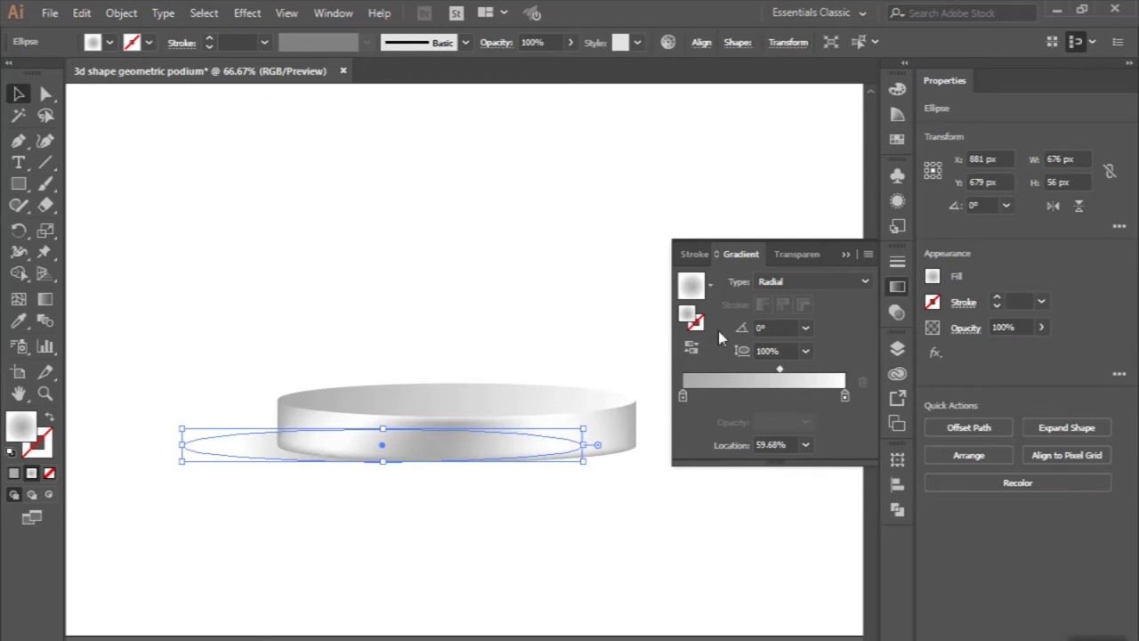
Adjust the shadow's gradient midpoint and change it to a linear gradient at -90°
left_click(793, 255)
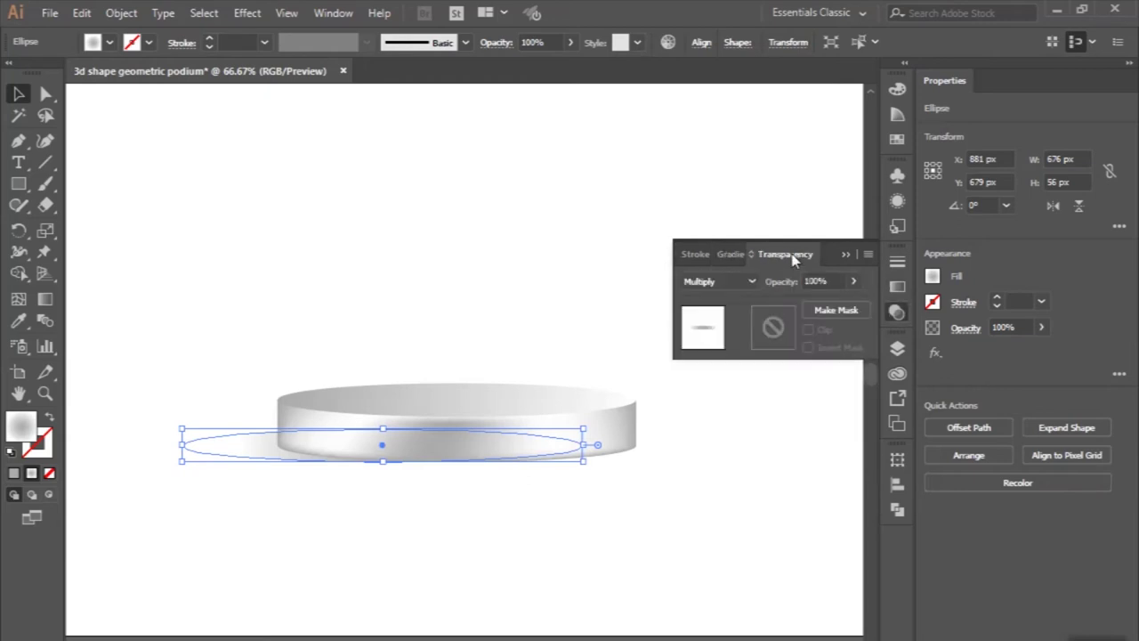
left_click(734, 255)
mouse_move(780, 369)
left_mouse_down()
mouse_move(748, 372)
mouse_move(825, 378)
mouse_move(796, 380)
left_mouse_up()
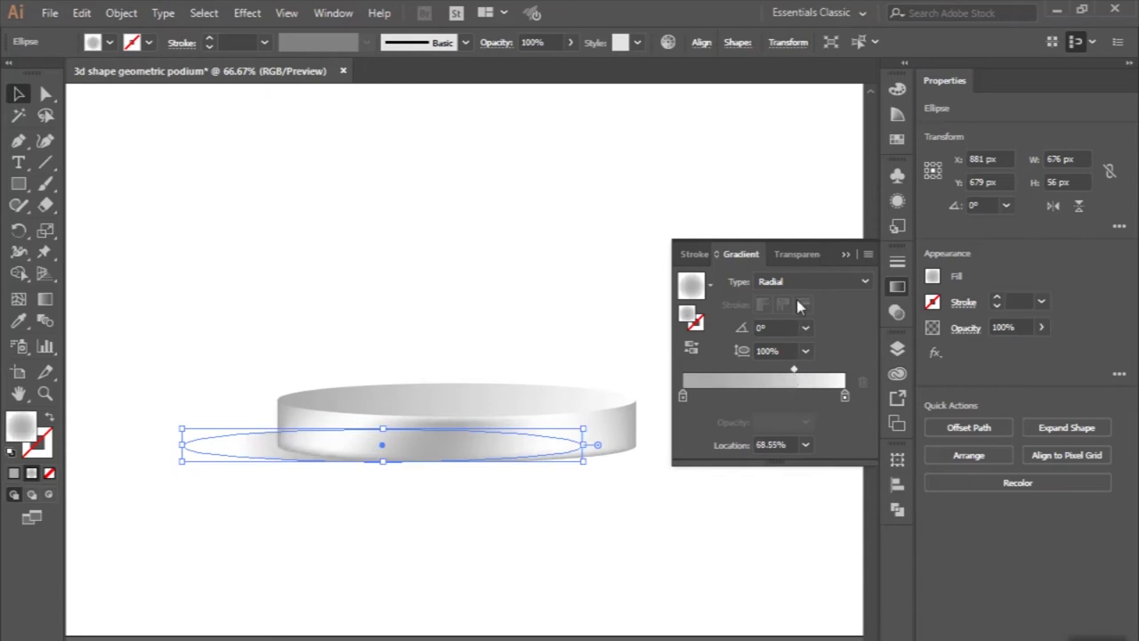
left_click(797, 285)
left_click(785, 301)
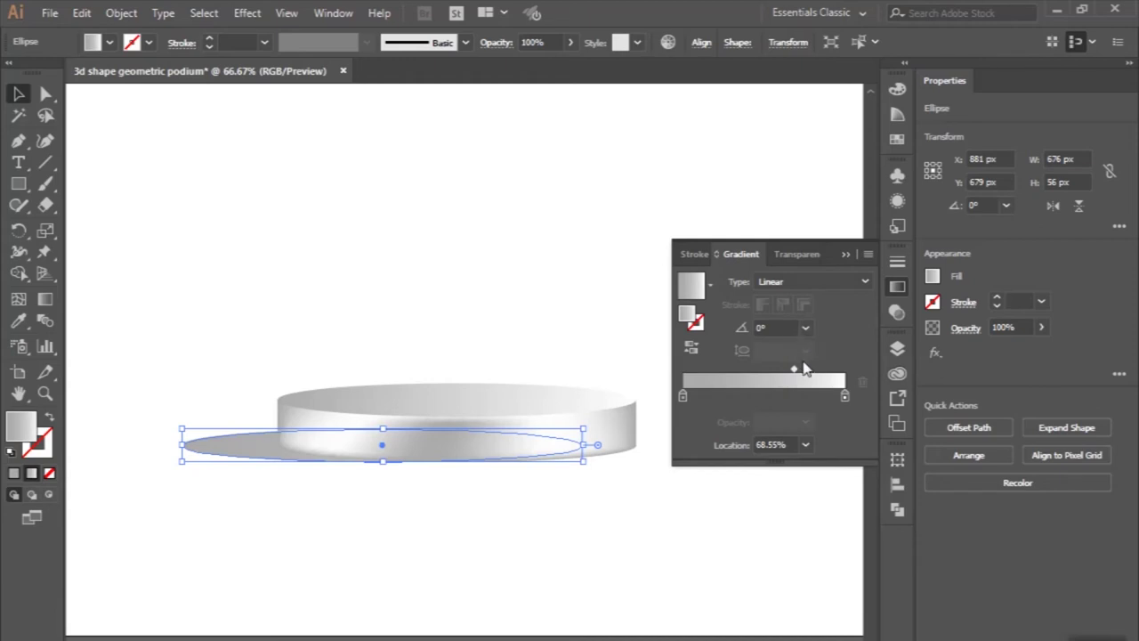
left_click(802, 329)
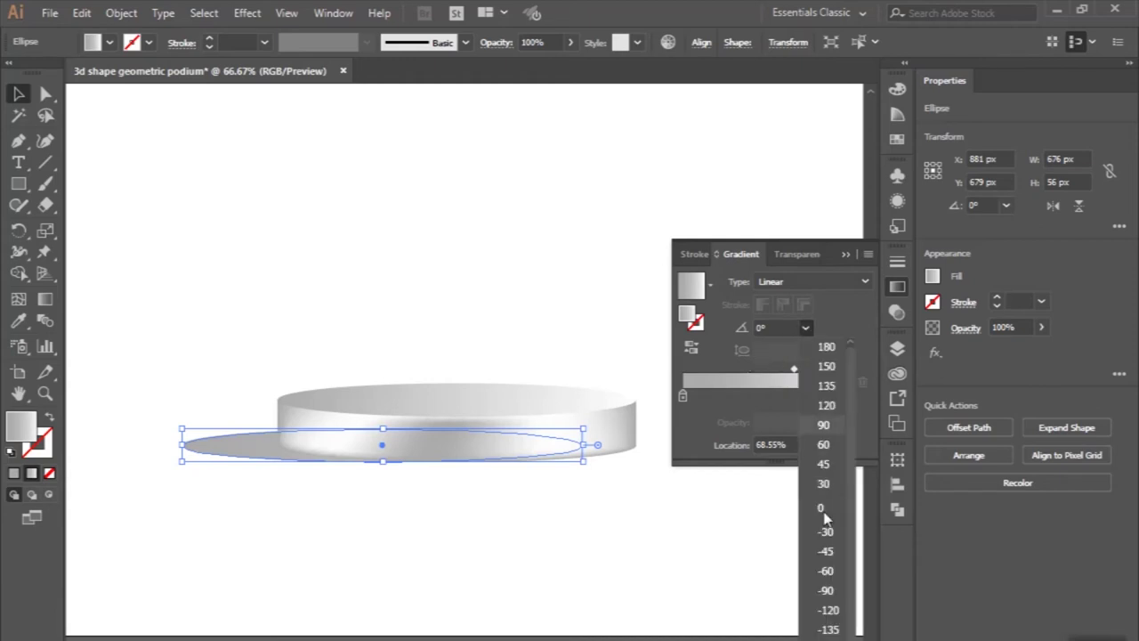
left_click(821, 583)
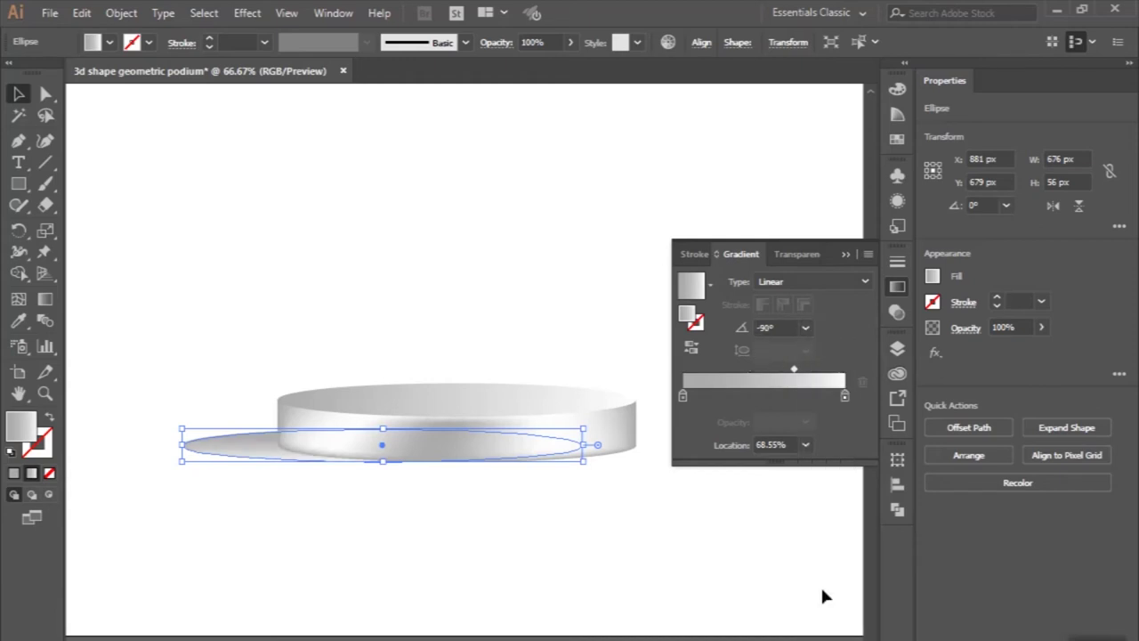
Nudge the shadow ellipse 38 px right to X 919 px
left_click(683, 525)
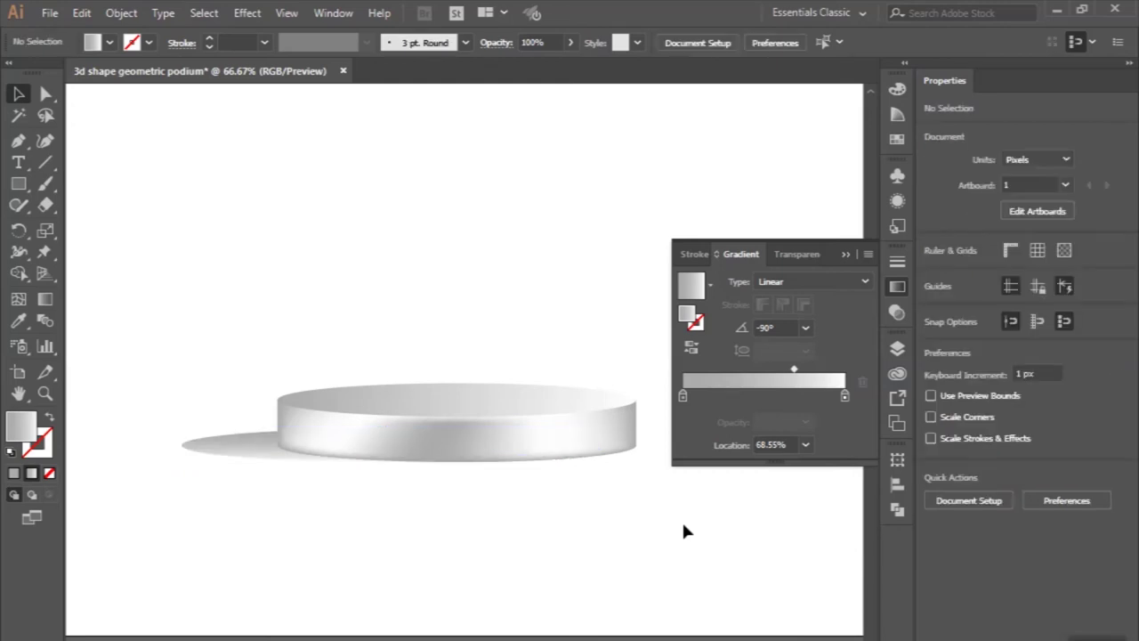
scroll(681, 525, "down", 1)
scroll(682, 525, "down", 1)
scroll(615, 509, "up", 2)
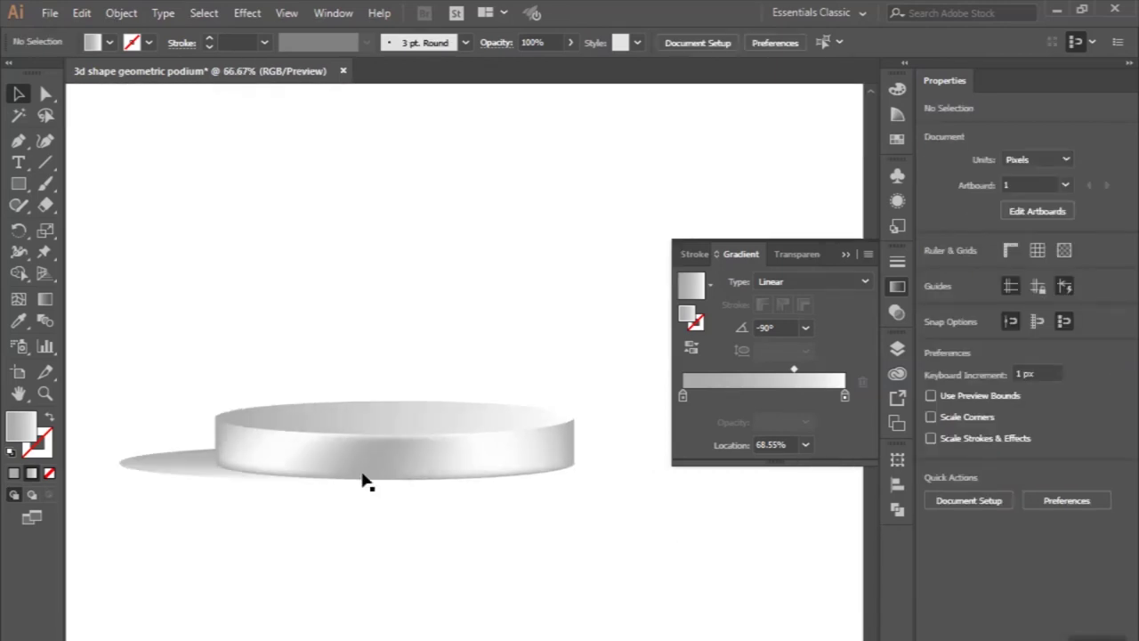
left_click_drag(177, 471, 198, 473)
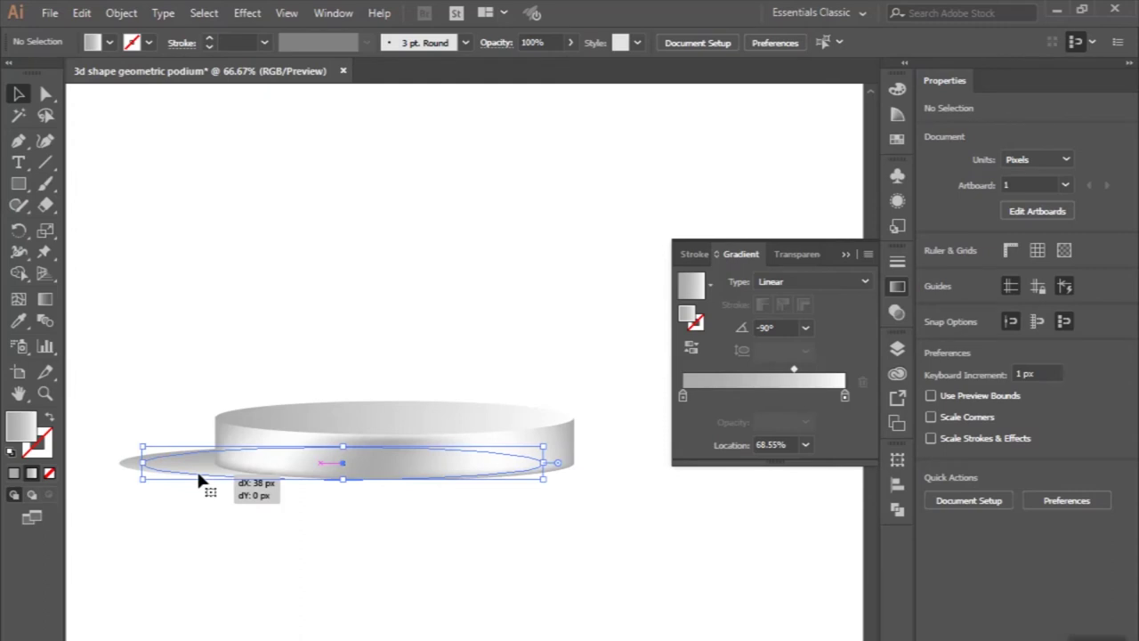
left_click(319, 527)
scroll(318, 527, "down", 1)
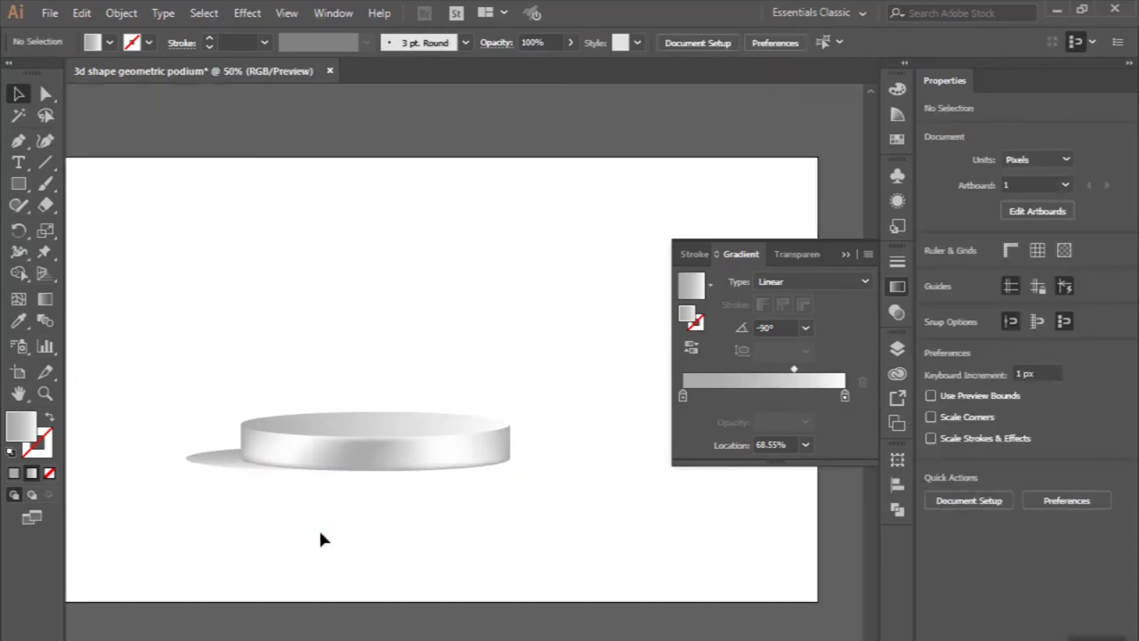
scroll(267, 505, "up", 2)
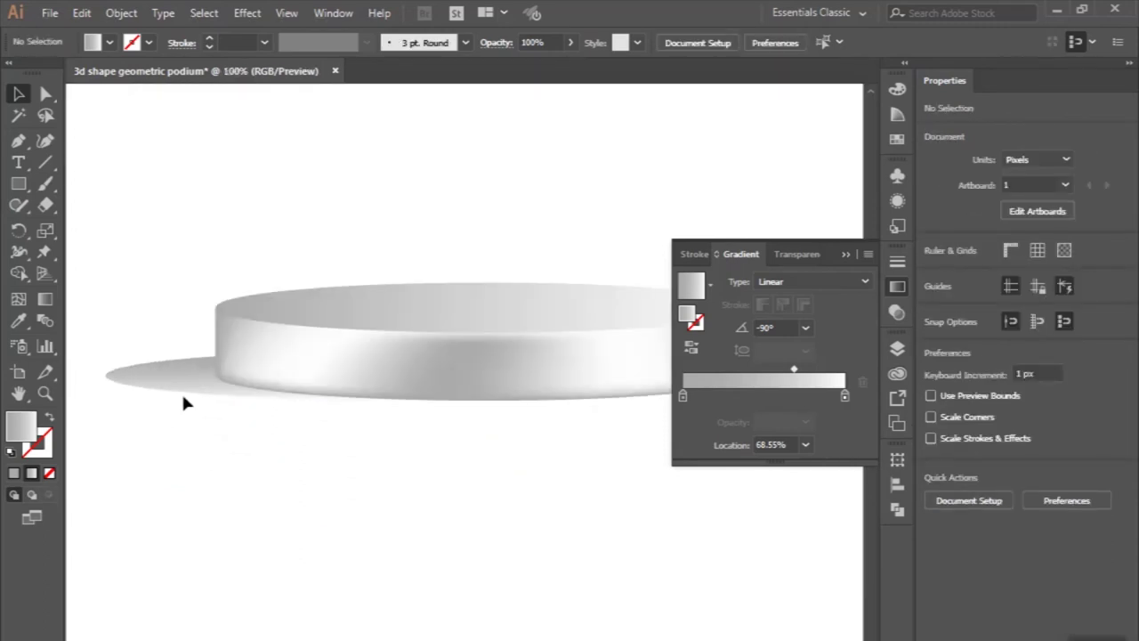
left_click(203, 394)
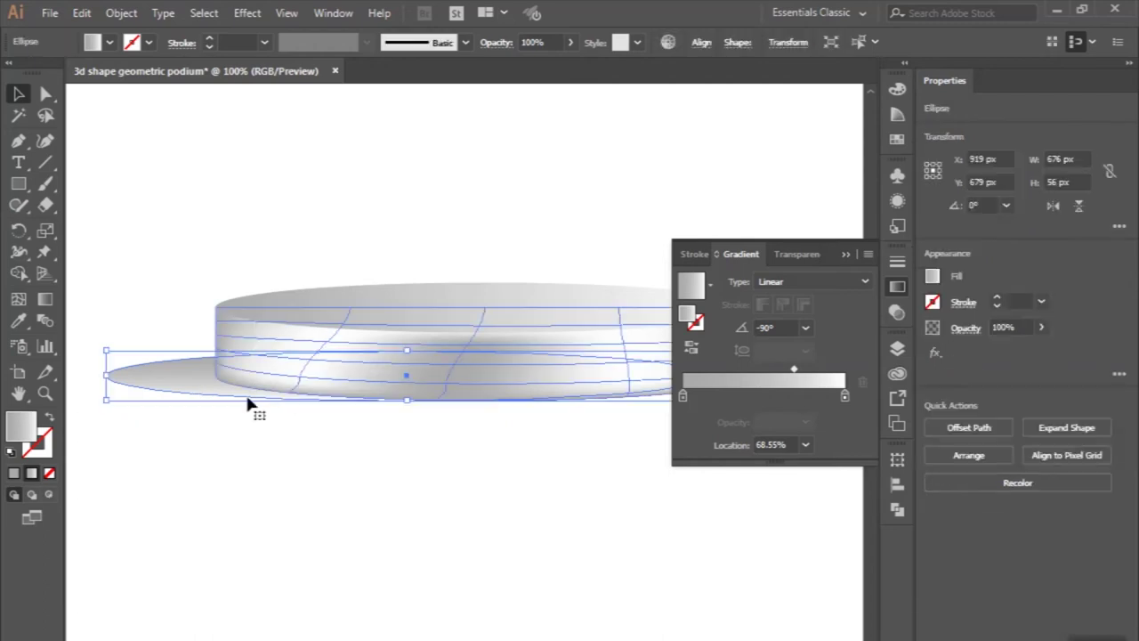
scroll(239, 378, "down", 2)
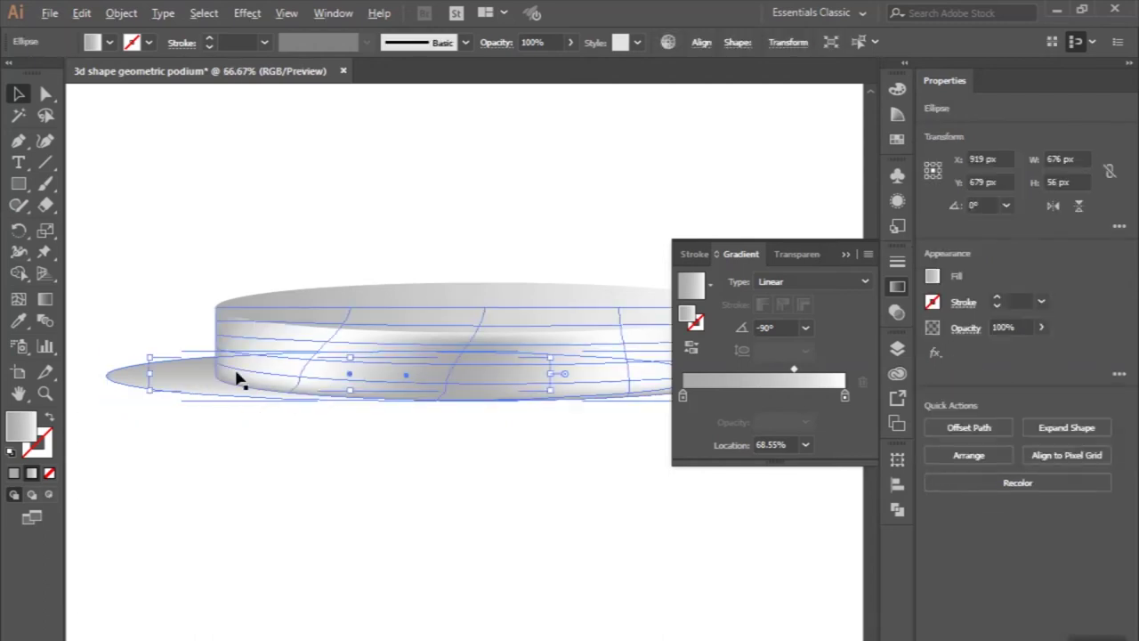
left_click(351, 454)
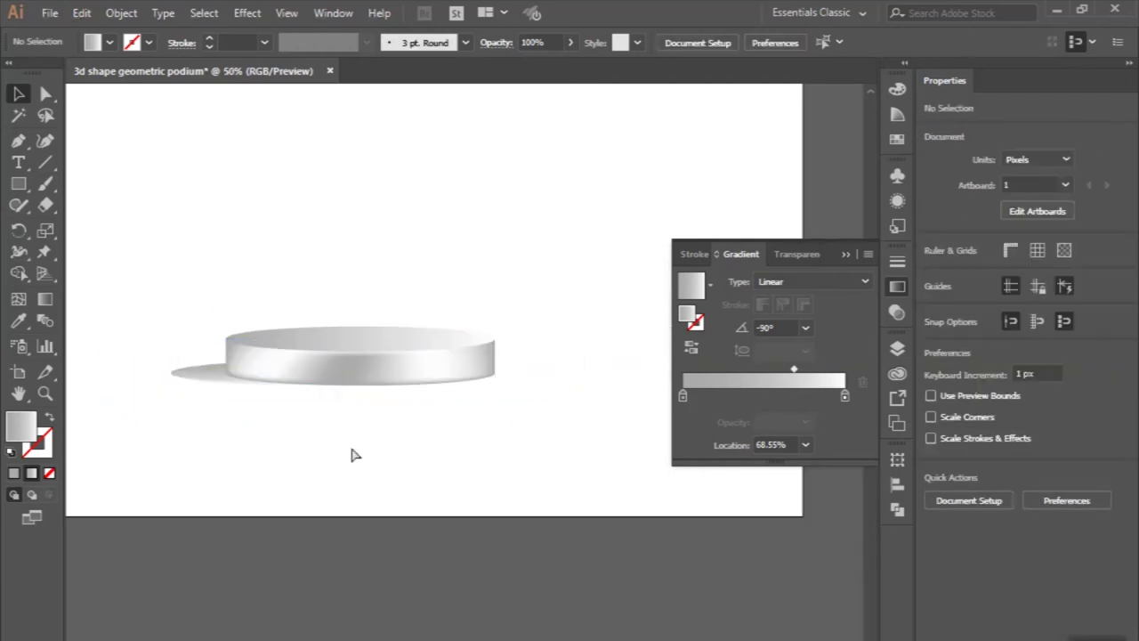
Nudge the whole podium and its shadow slightly lower on the artboard
left_click(844, 255)
scroll(550, 394, "down", 1)
scroll(550, 394, "down", 1)
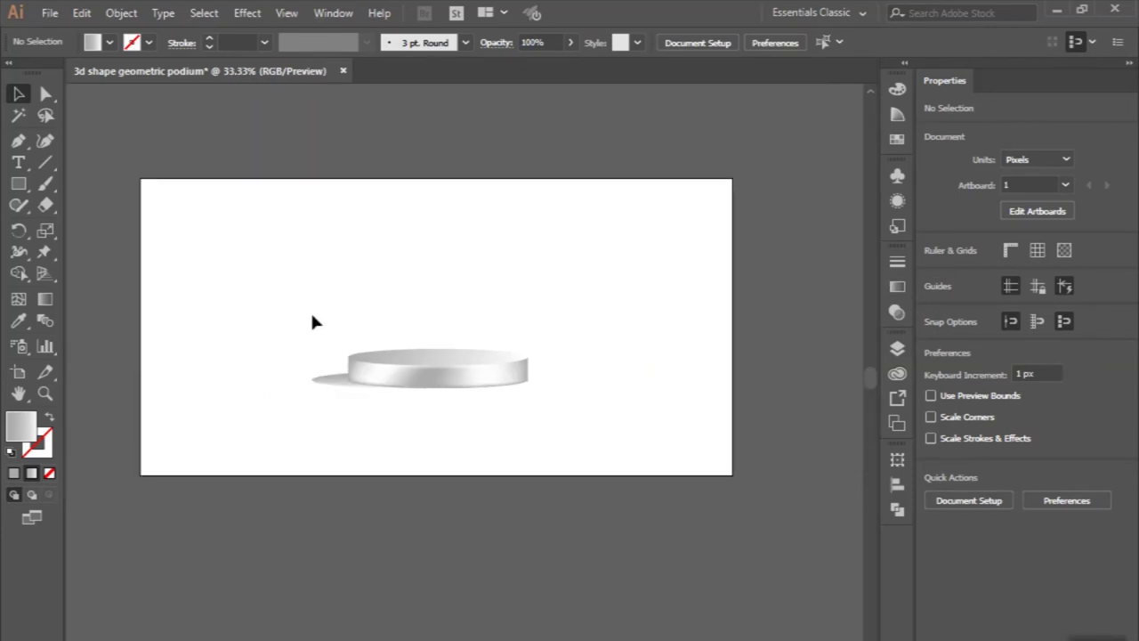
left_click_drag(309, 314, 544, 451)
left_click_drag(464, 385, 460, 416)
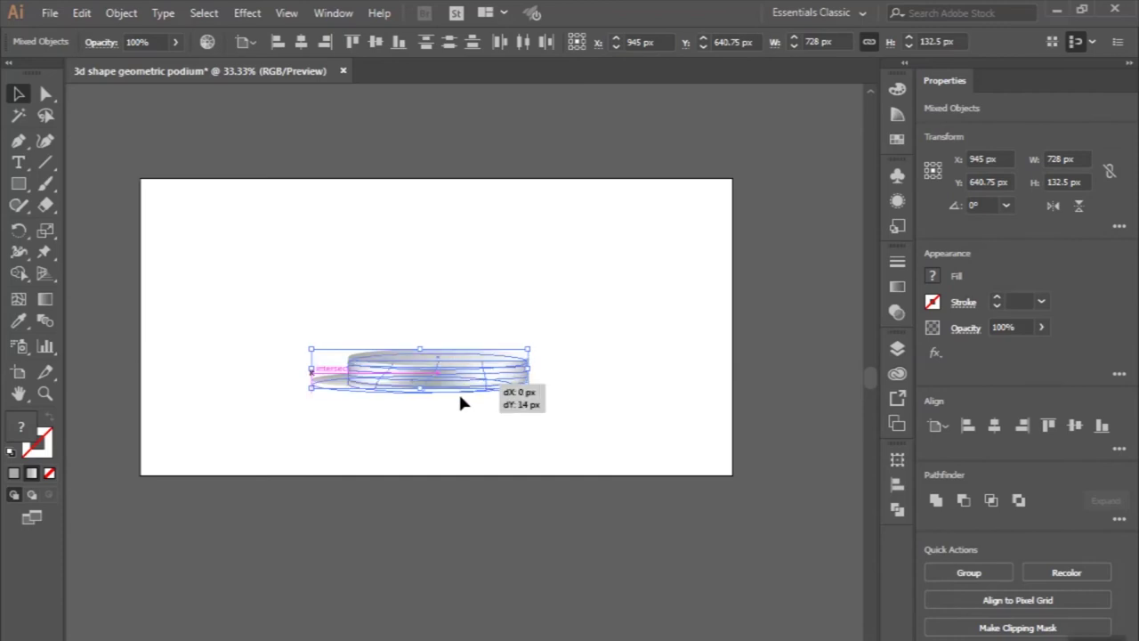
left_click(562, 383)
scroll(562, 383, "up", 1)
scroll(563, 384, "up", 1)
Group the disc's top ellipse and side mesh together
left_click(353, 398)
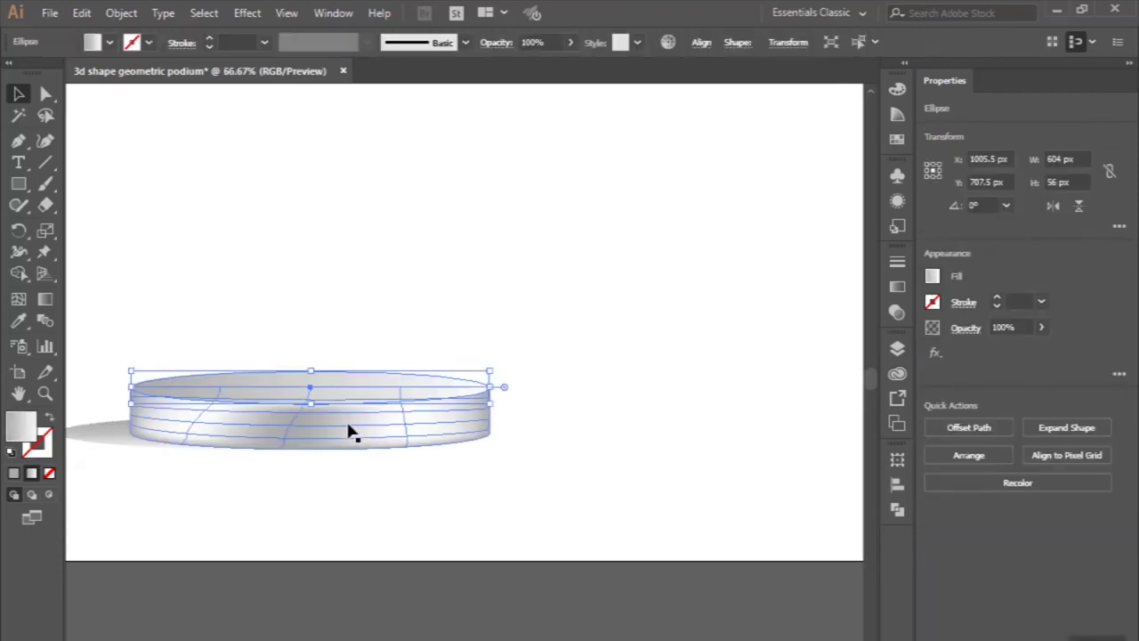
left_click(348, 429, "shift")
right_click(348, 429)
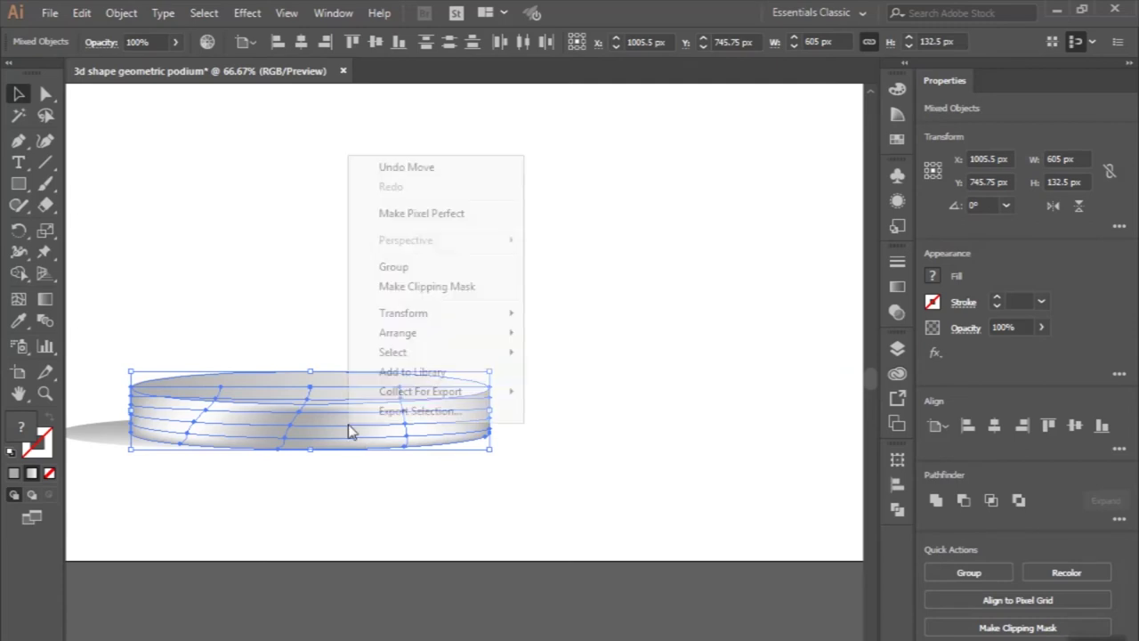
left_click(397, 278)
Alt-drag a disc copy upward, shrink it to 458.887 × 100.5 px, and rest it on the base
scroll(321, 430, "up", 1)
left_click_drag(321, 430, 331, 299)
left_click_drag(580, 207, 572, 218)
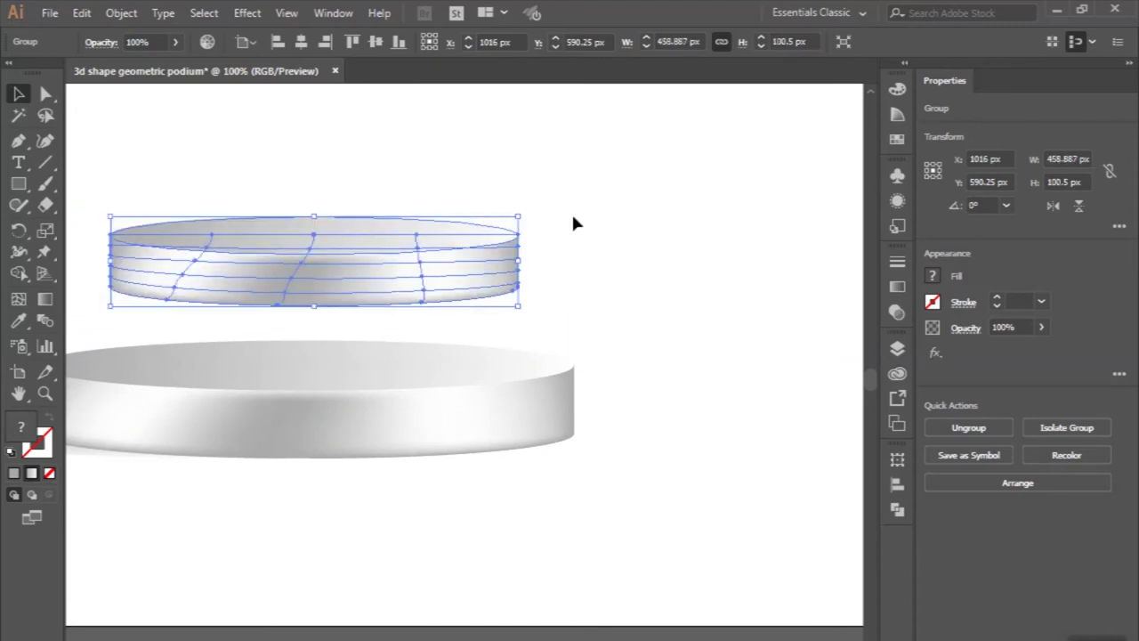
left_click_drag(427, 259, 418, 328)
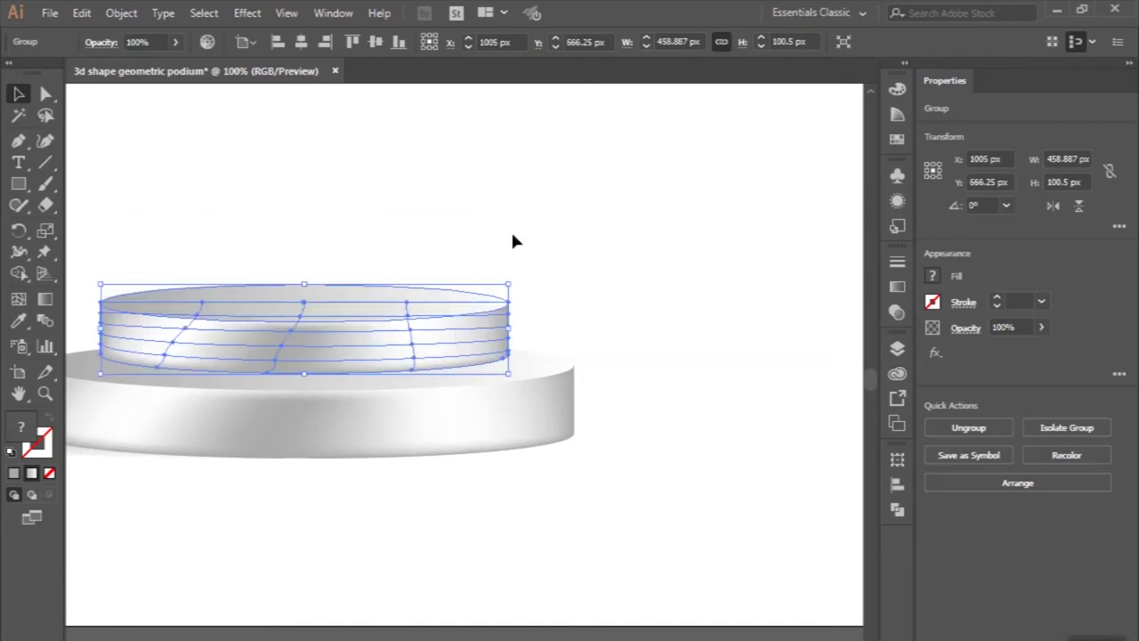
left_click(513, 240)
key("ctrl+minus")
key("ctrl+minus")
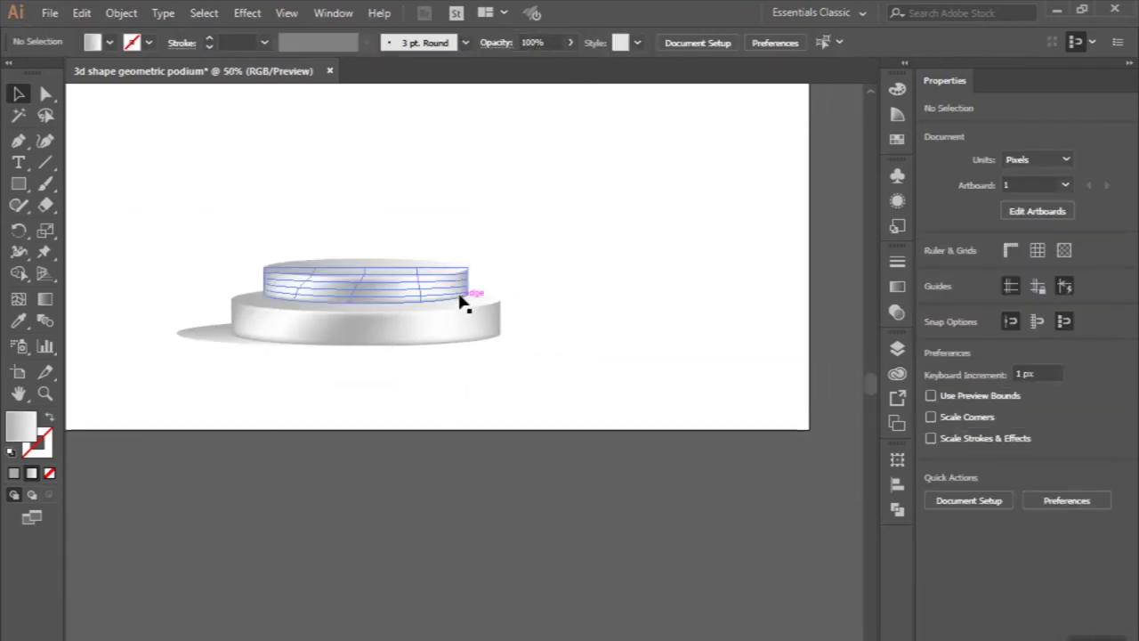
Alt-drag a copy of the lower disc group to the right and down
left_click(436, 321)
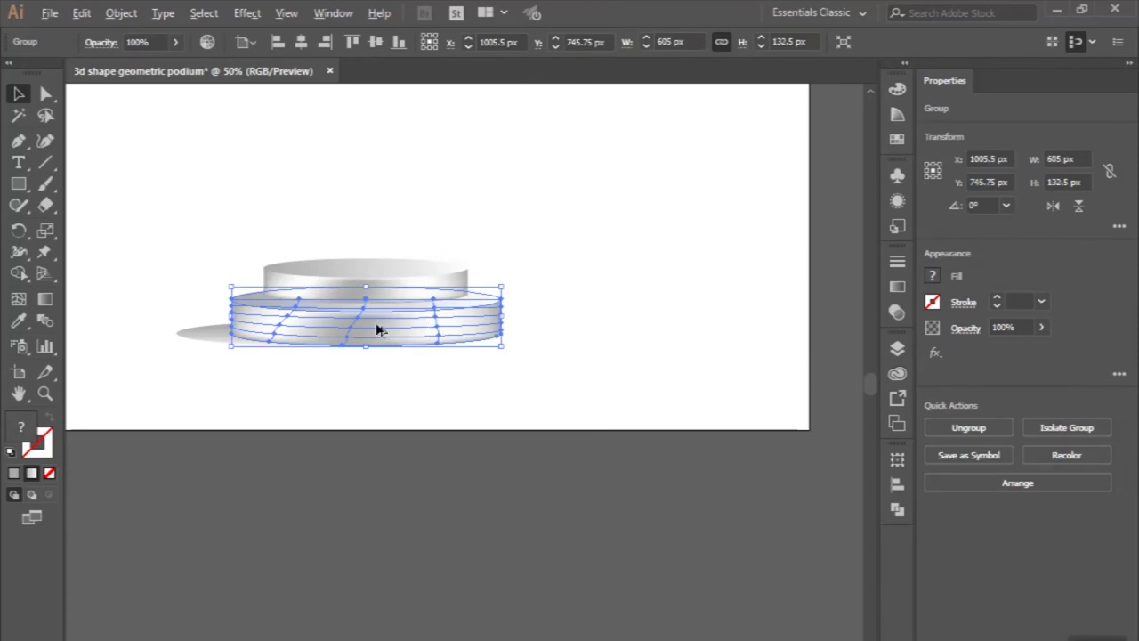
left_click_drag(445, 326, 730, 327)
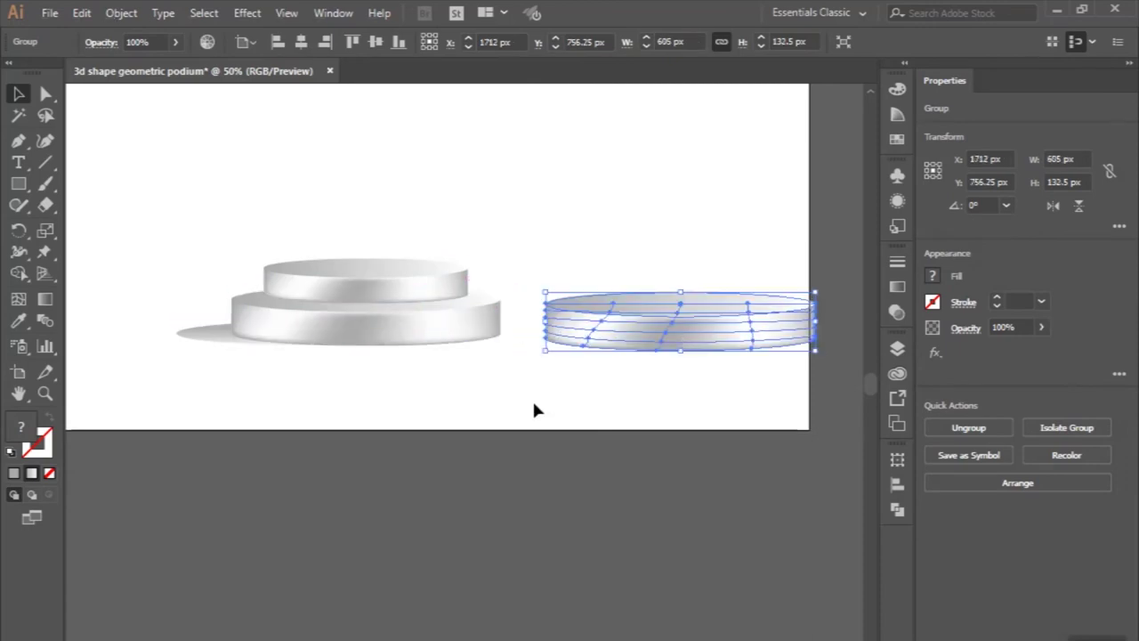
left_click_drag(660, 335, 609, 375)
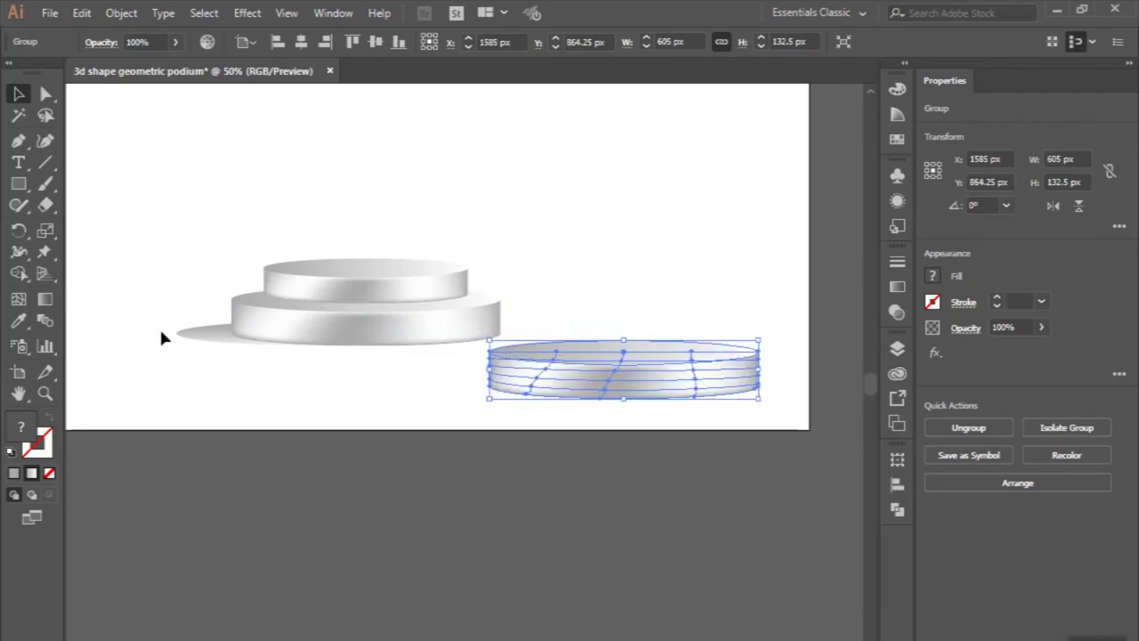
Copy the shadow ellipse under the new right disc and nudge it into place
left_click(202, 336)
left_click_drag(202, 336, 472, 389)
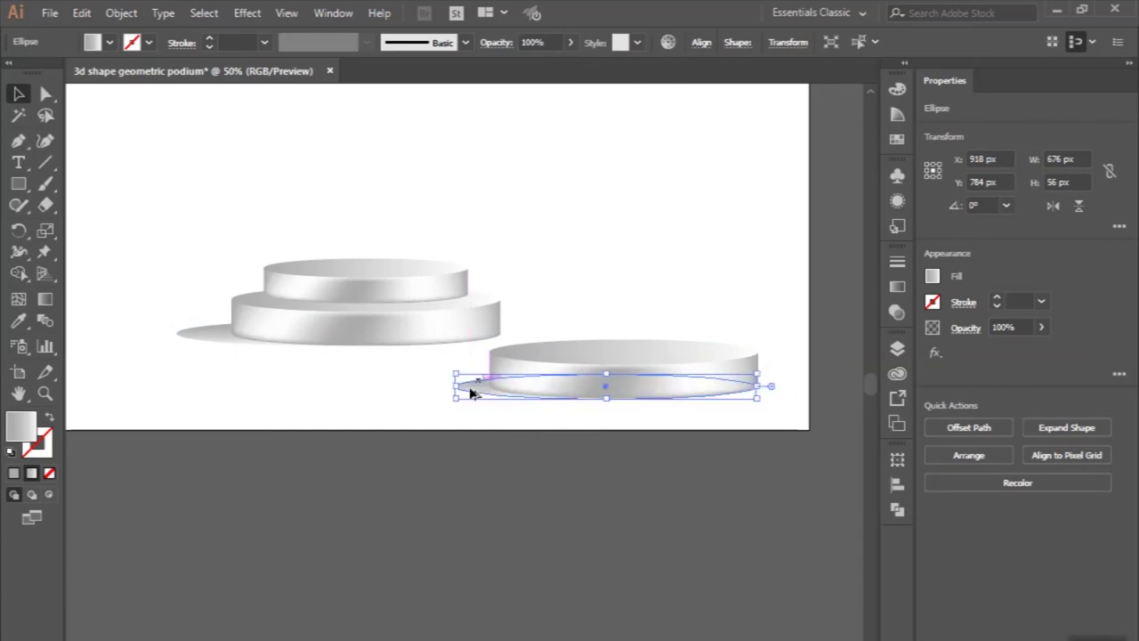
left_click(435, 414)
scroll(432, 416, "down", 1)
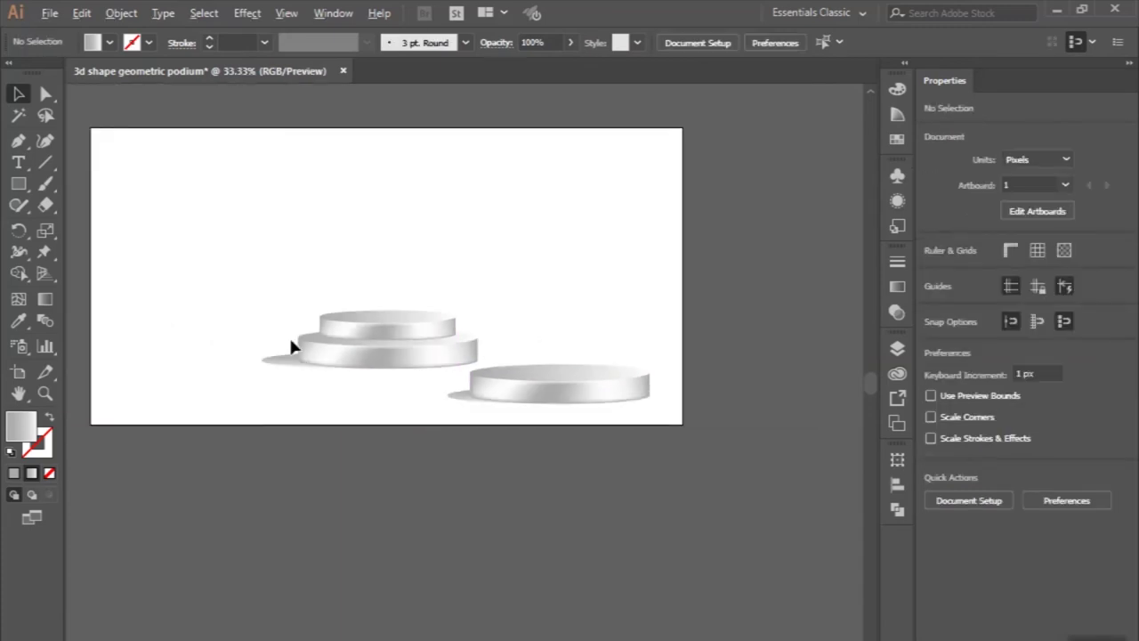
scroll(290, 351, "up", 2)
left_click_drag(281, 375, 301, 375)
left_click(312, 466)
scroll(313, 466, "down", 1)
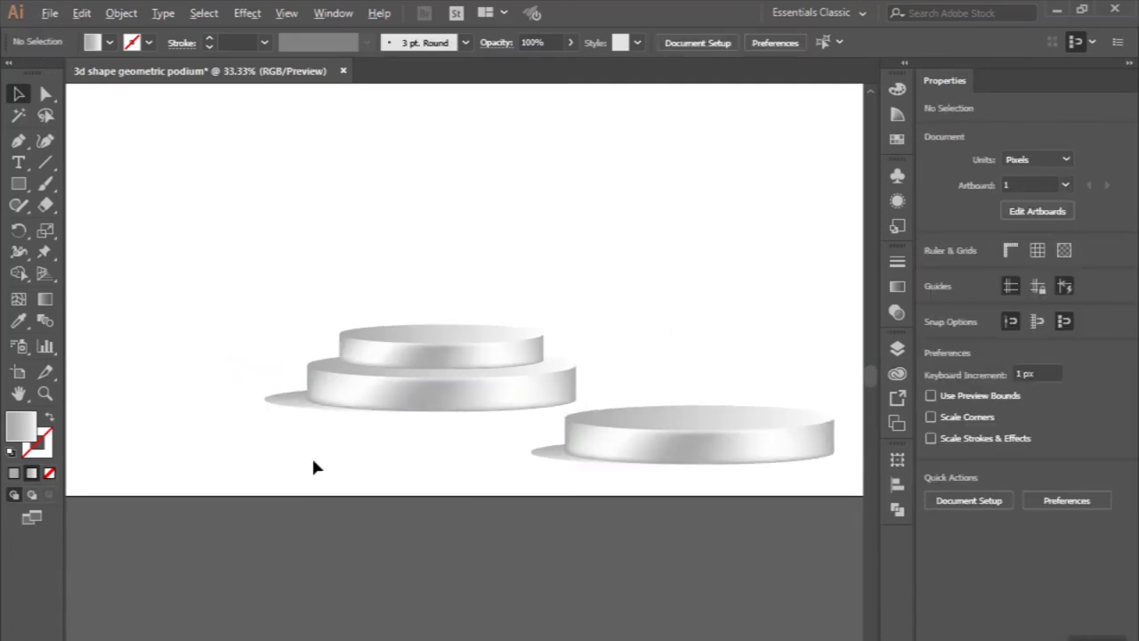
scroll(314, 466, "down", 1)
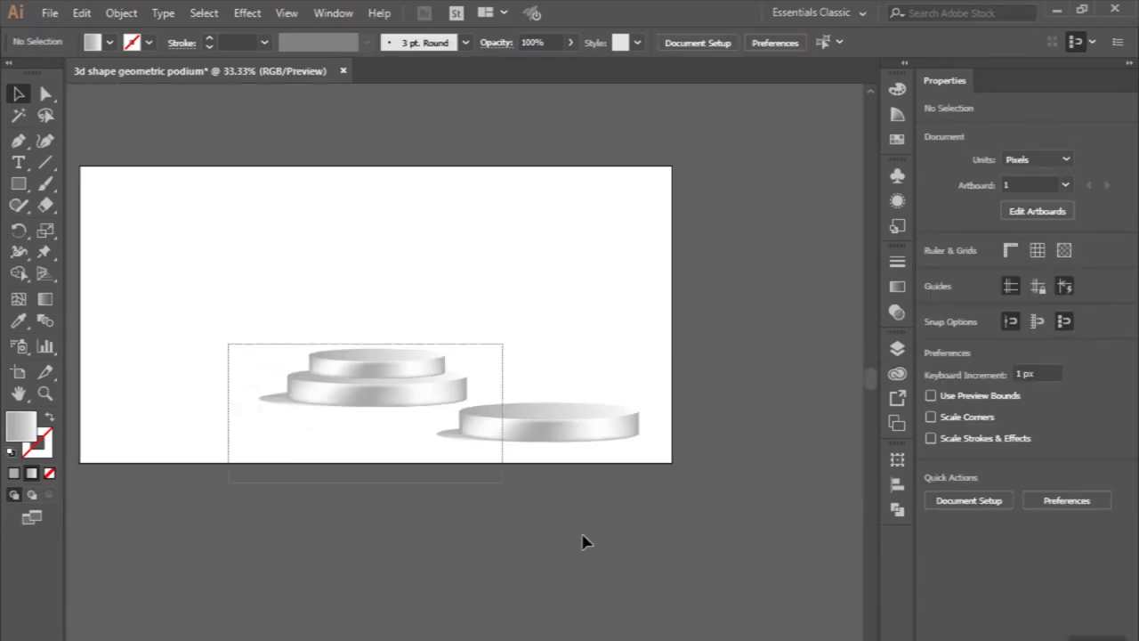
Move both podiums up-left together and lock every podium item in Layer 1
left_click_drag(227, 347, 603, 539)
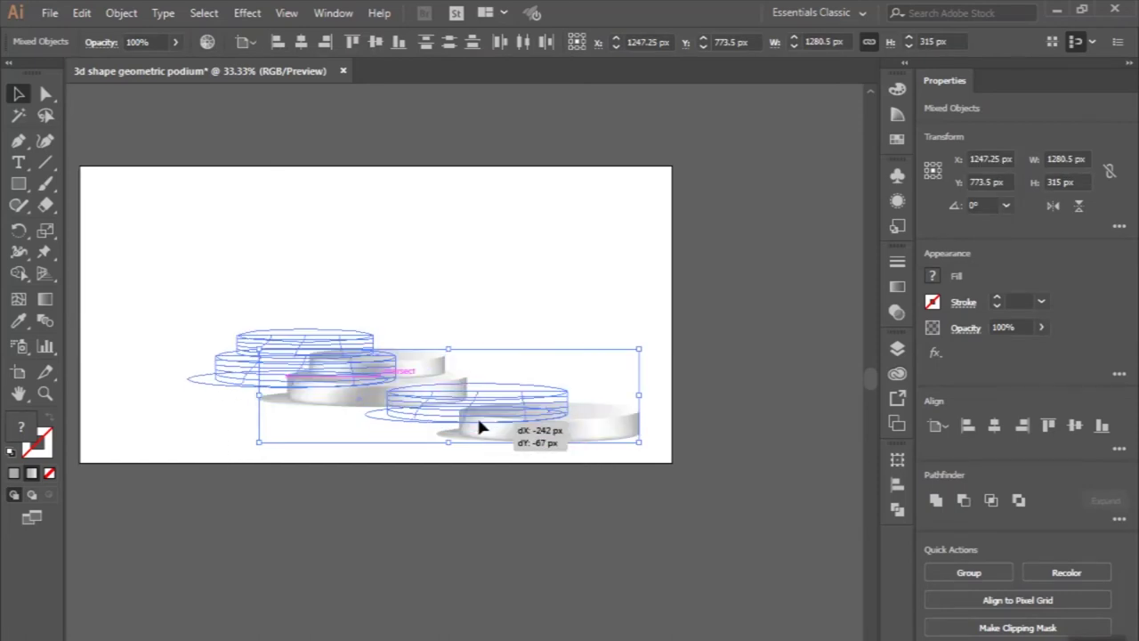
left_click_drag(531, 442, 459, 423)
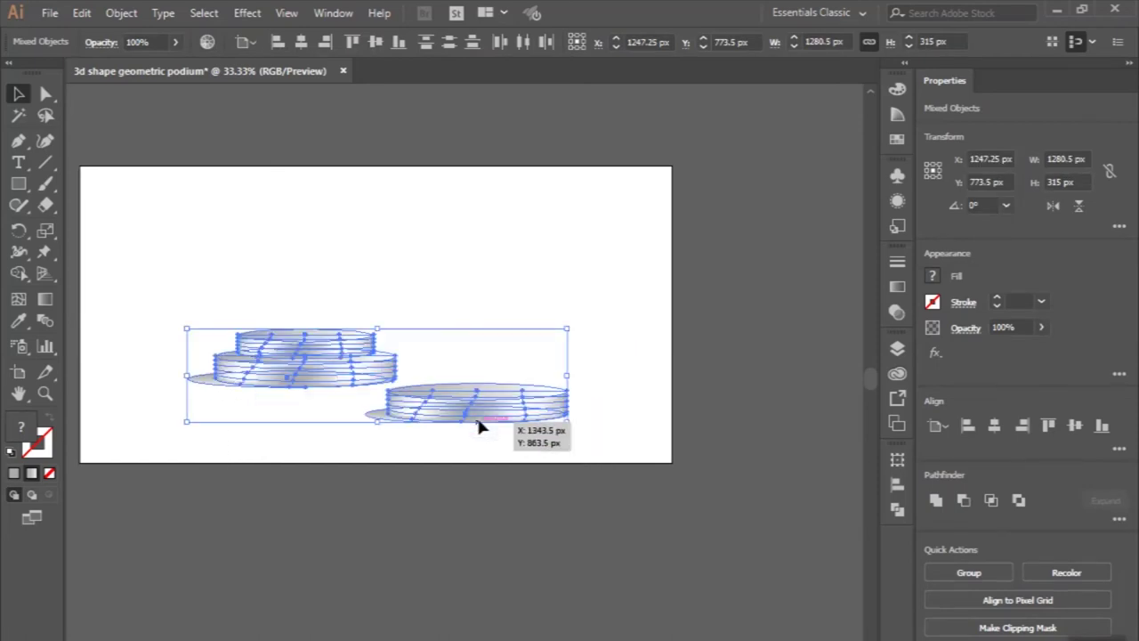
left_click(897, 348)
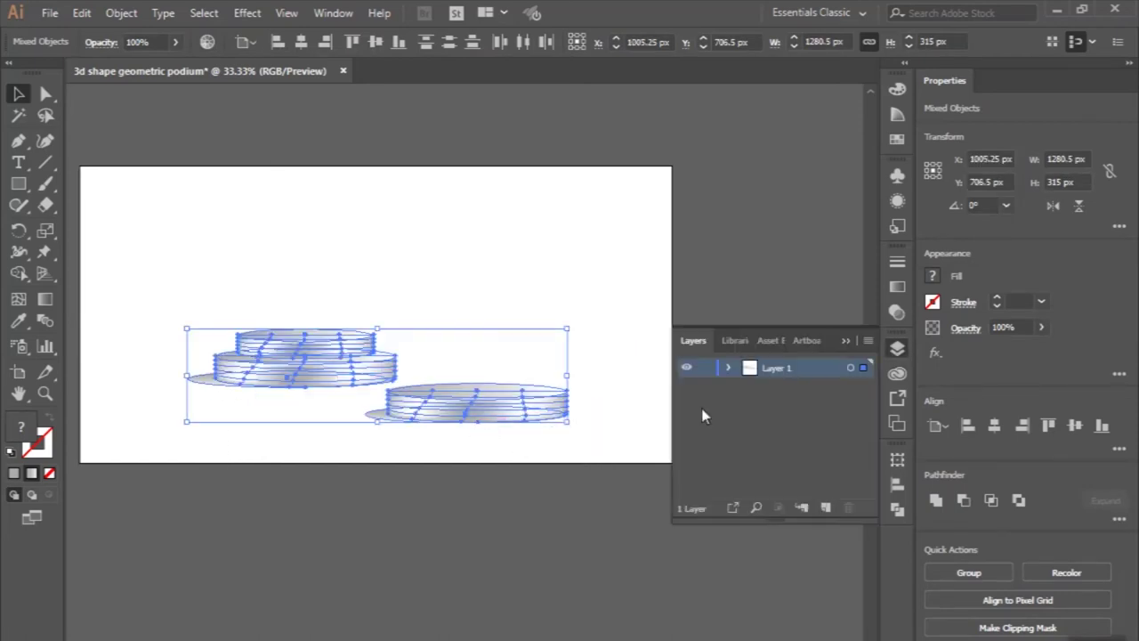
left_click(727, 368)
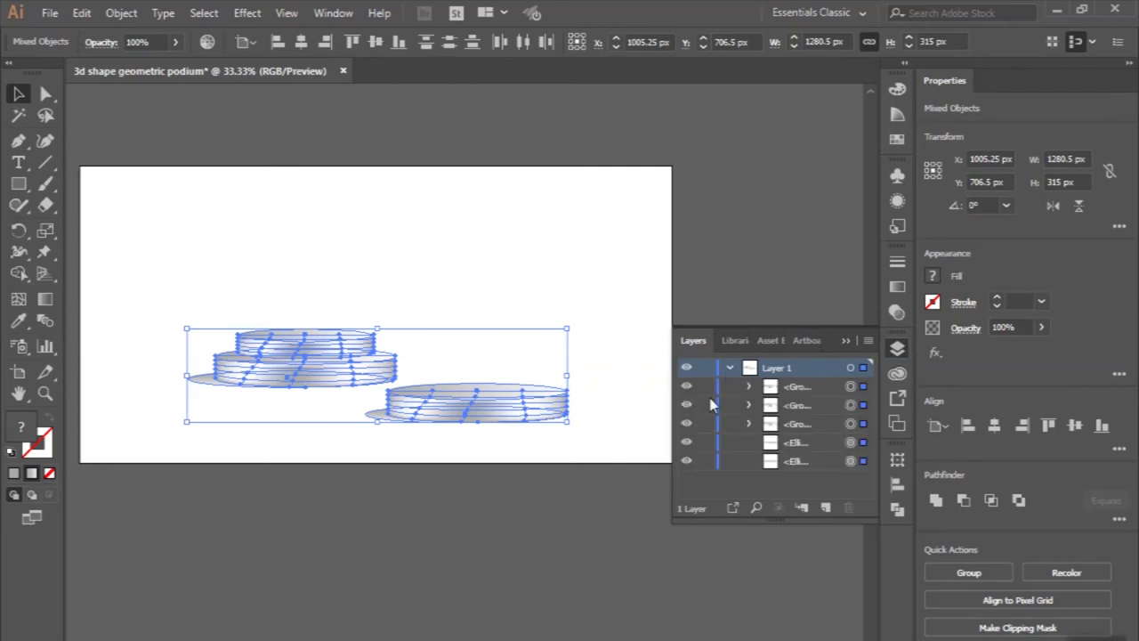
left_click_drag(706, 388, 708, 463)
Draw a rectangle covering the whole artboard as a background
left_click(454, 477)
left_click(17, 183)
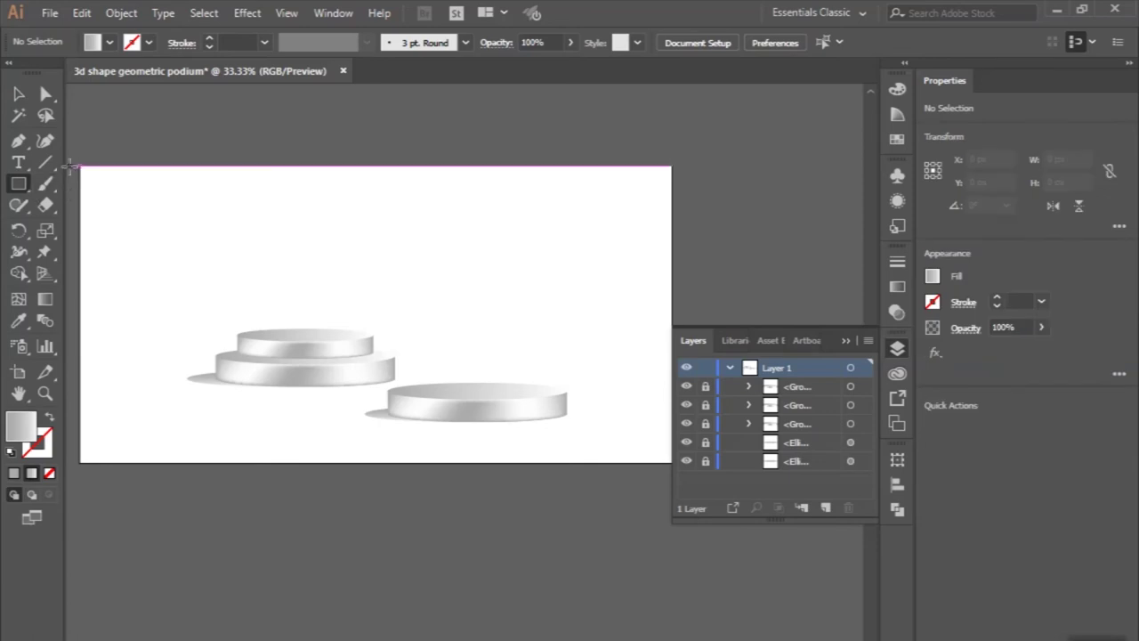
left_click_drag(77, 165, 671, 460)
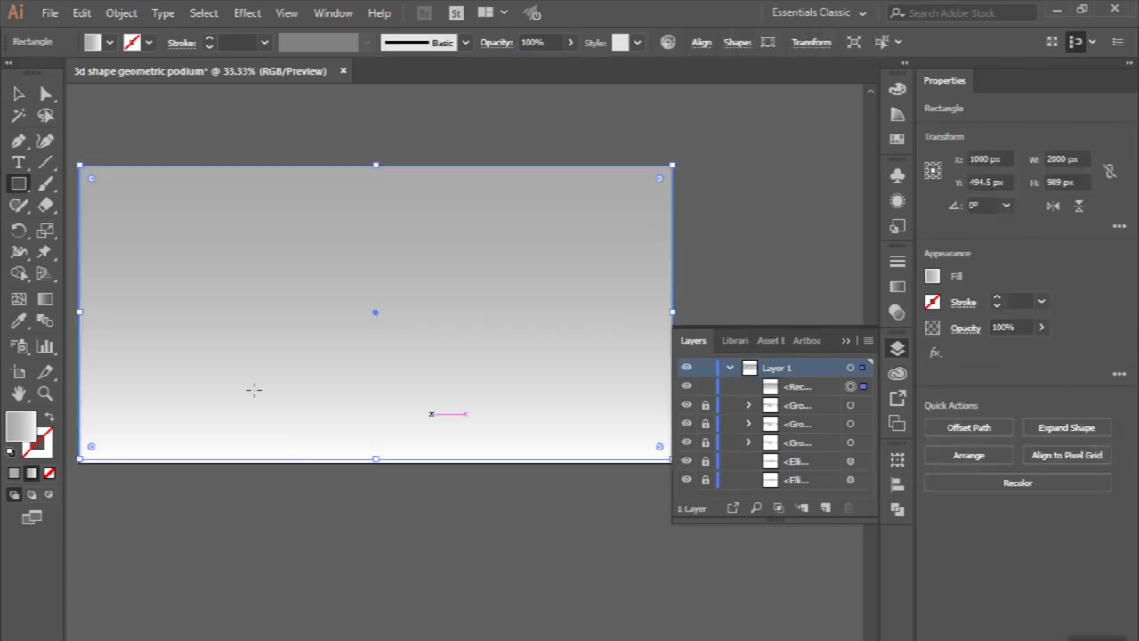
Set the background rectangle's fill to white (#ffffff)
double_click(17, 428)
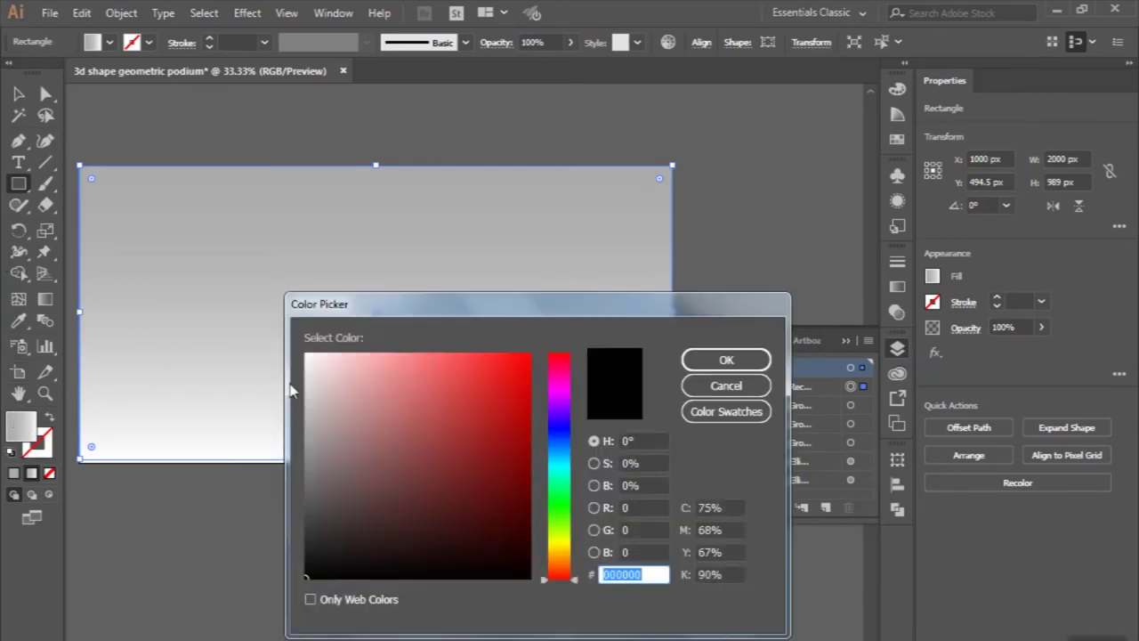
type("ffffff")
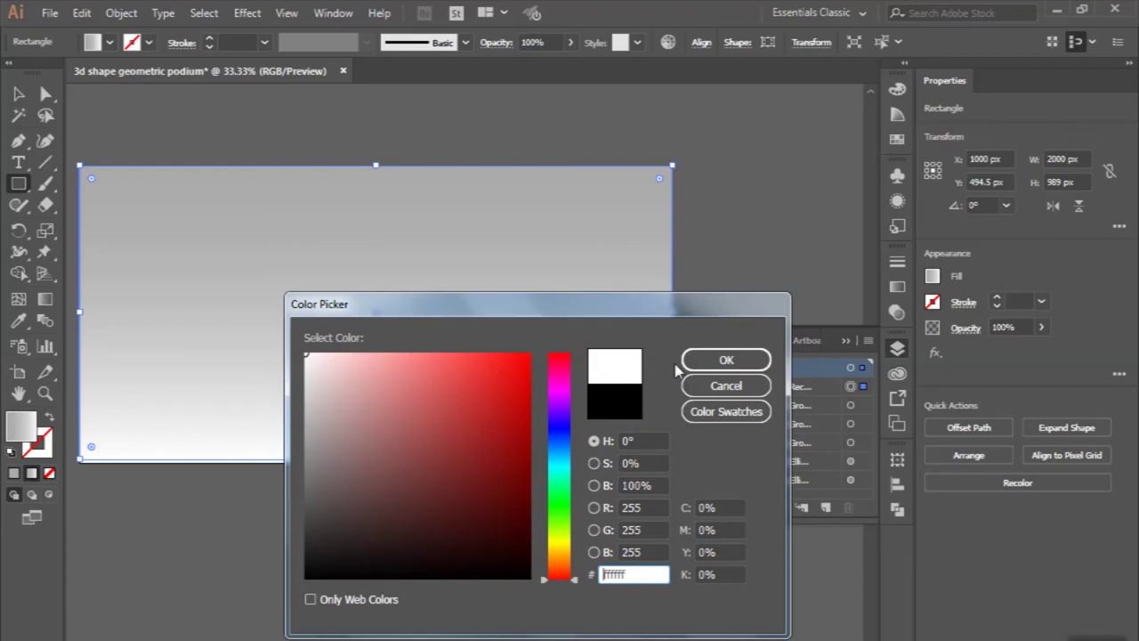
left_click(705, 361)
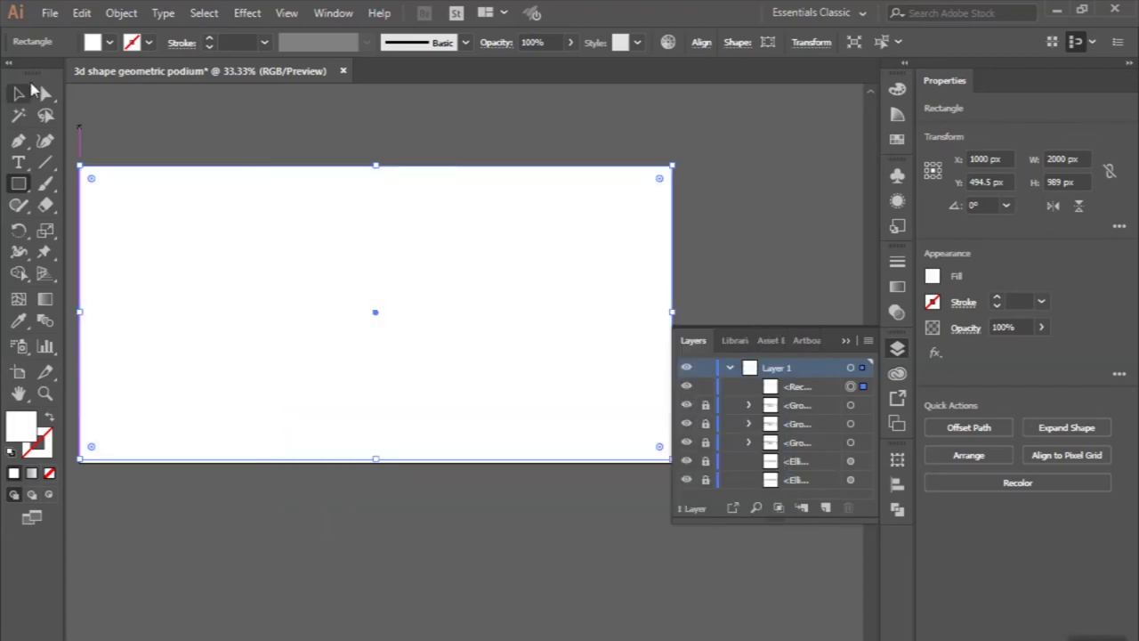
left_click(18, 94)
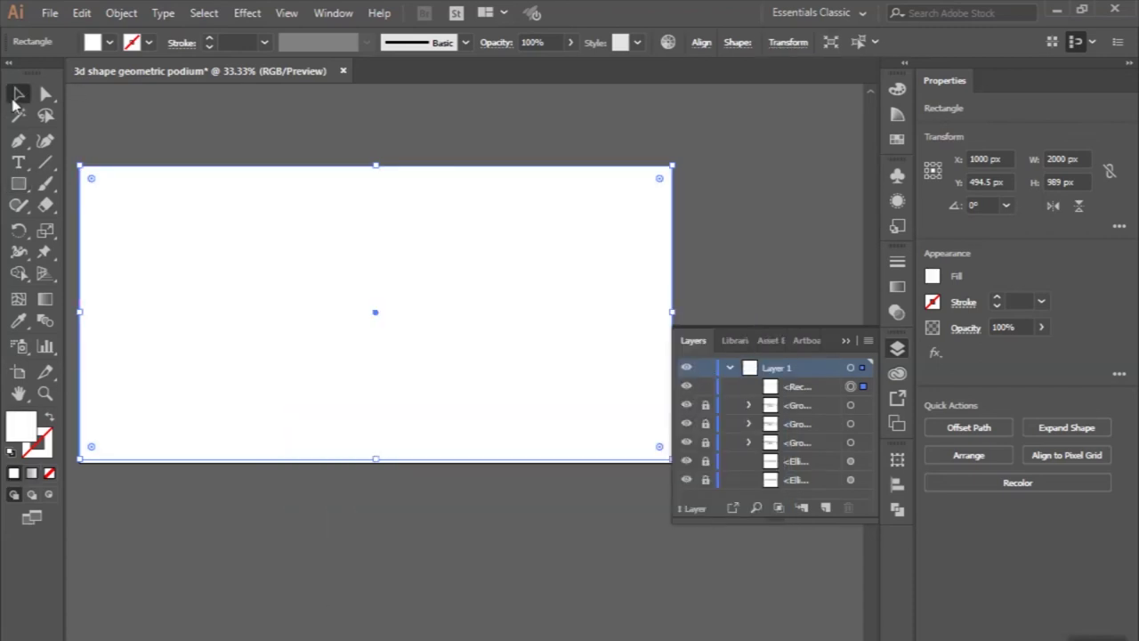
Stretch the rectangle down to the artboard bottom so it measures 2000 × 1000 px
left_click(699, 43)
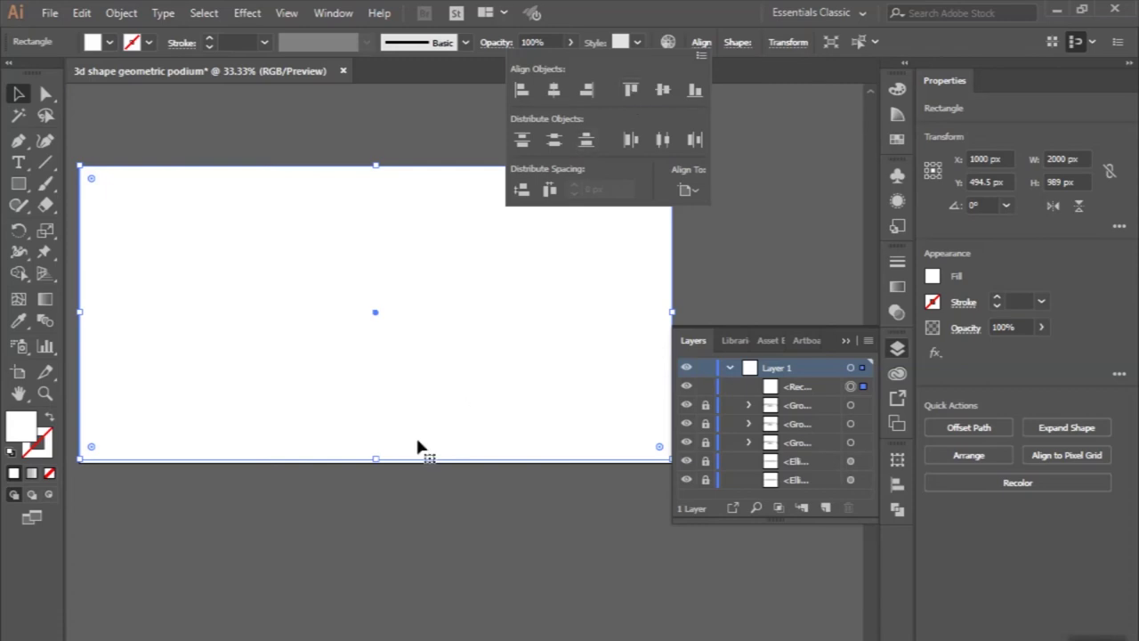
scroll(377, 462, "up", 1, "alt")
scroll(379, 466, "up", 4, "alt")
scroll(378, 466, "up", 1, "alt")
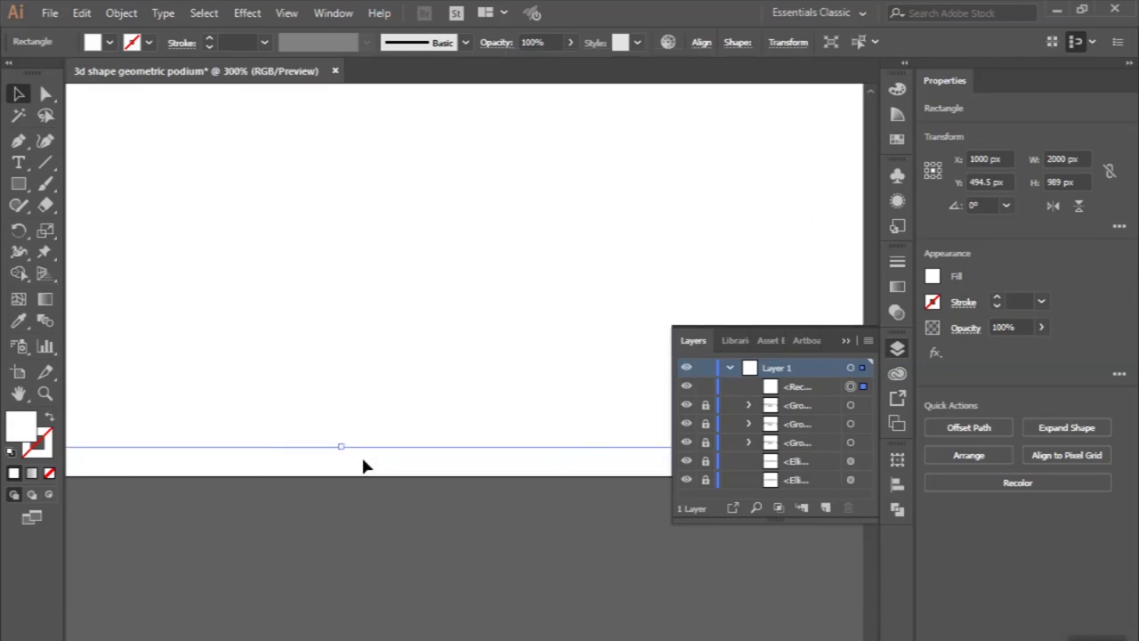
left_click_drag(340, 447, 340, 476)
scroll(340, 476, "down", 4, "alt")
scroll(340, 477, "down", 3, "alt")
scroll(339, 478, "down", 1, "alt")
scroll(344, 478, "left", 1, "ctrl")
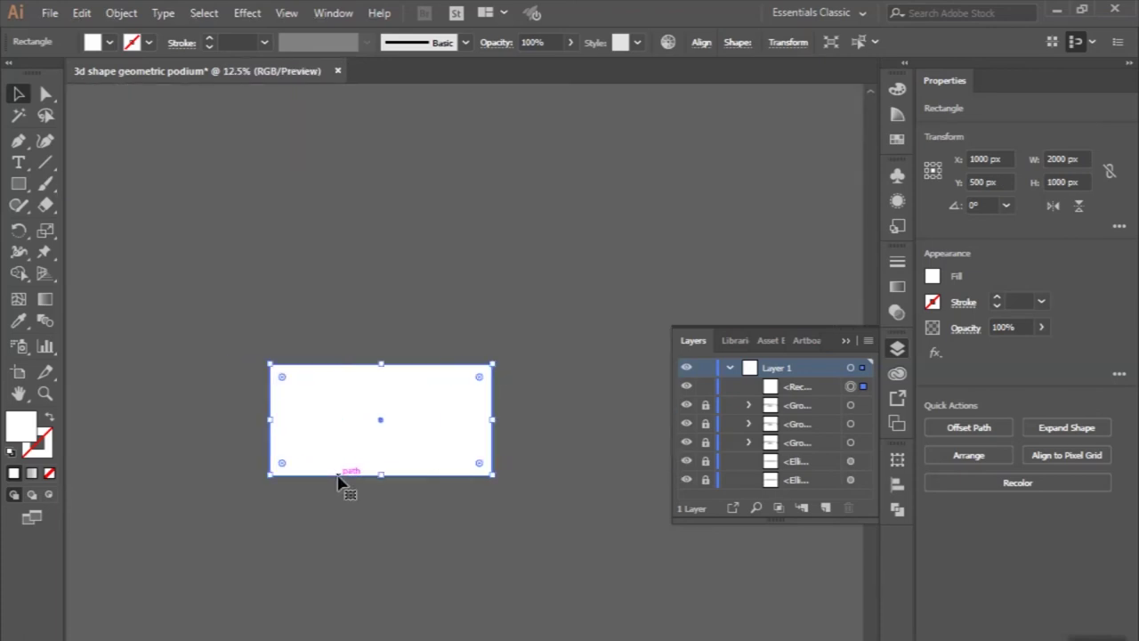
scroll(394, 470, "up", 1, "alt")
Send the white rectangle to the back, behind both podiums
right_click(412, 451)
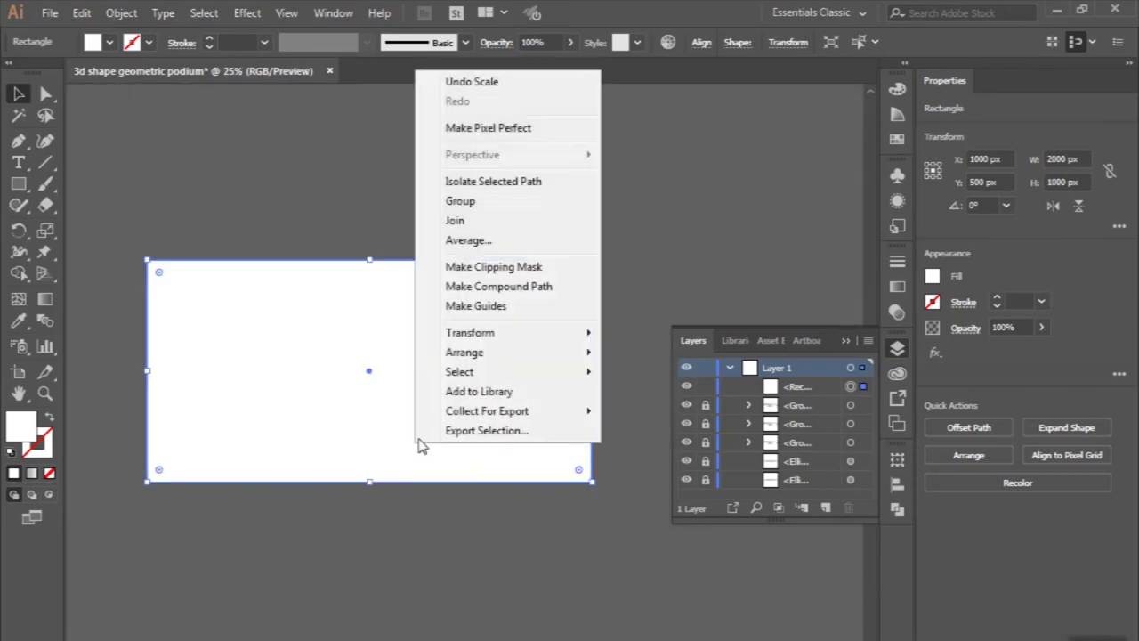
mouse_move(465, 352)
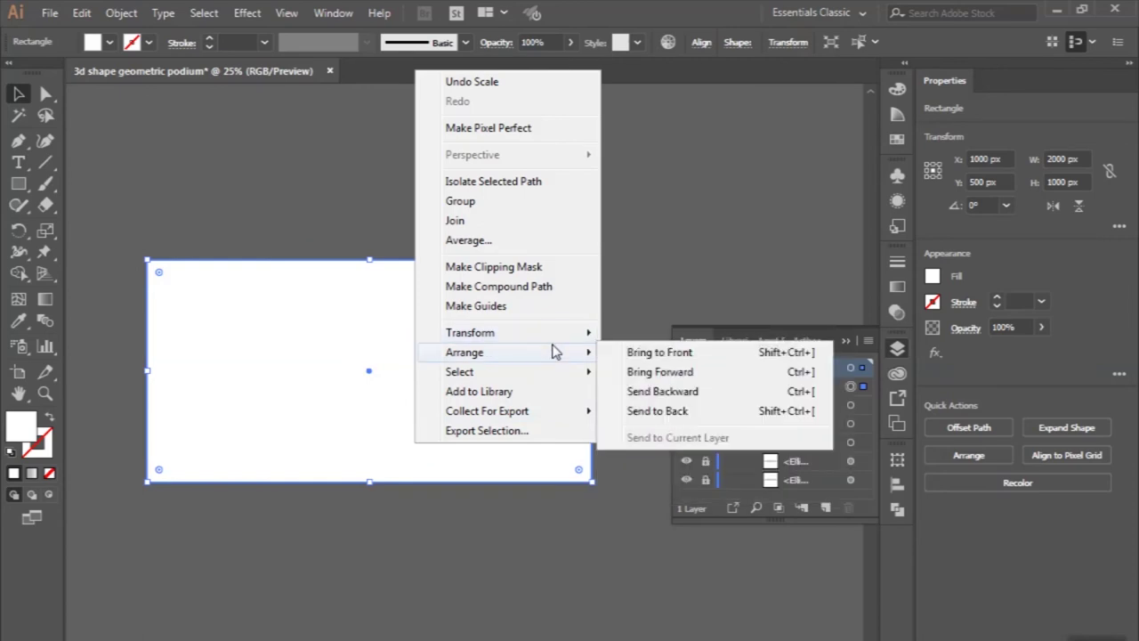
left_click(656, 411)
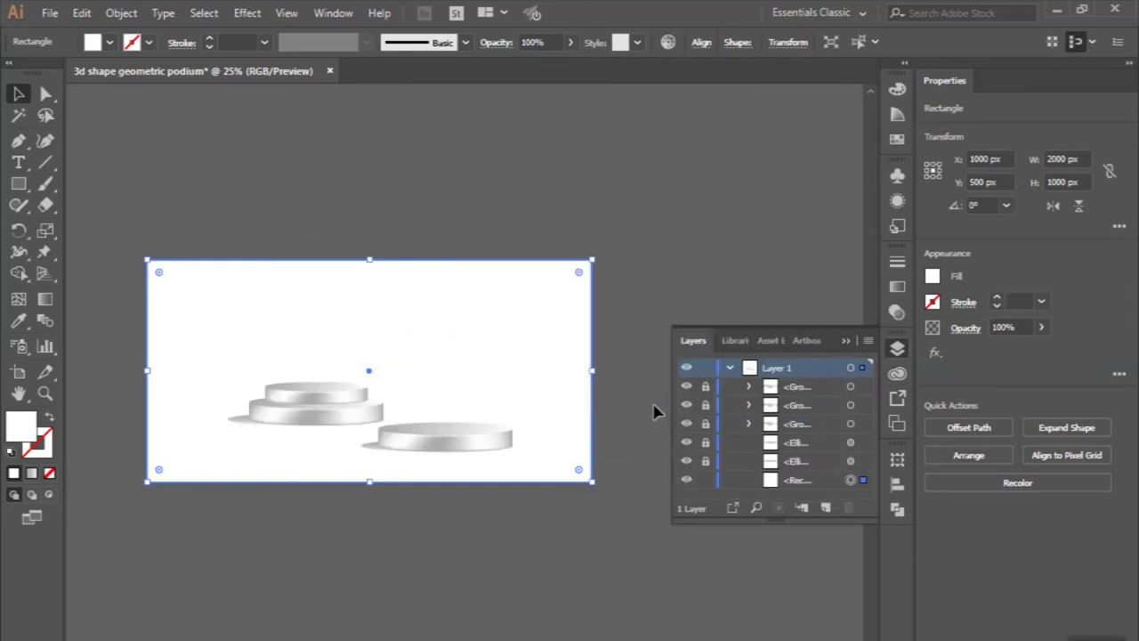
left_click(635, 434)
scroll(638, 431, "down", 1)
scroll(639, 431, "left", 1)
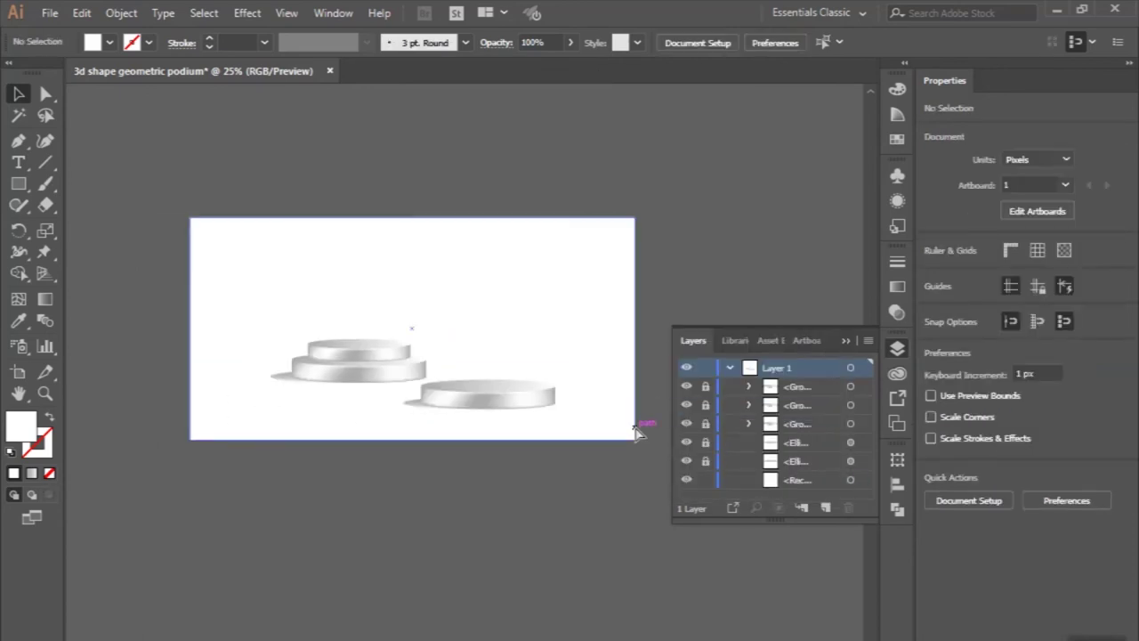
left_click(18, 183)
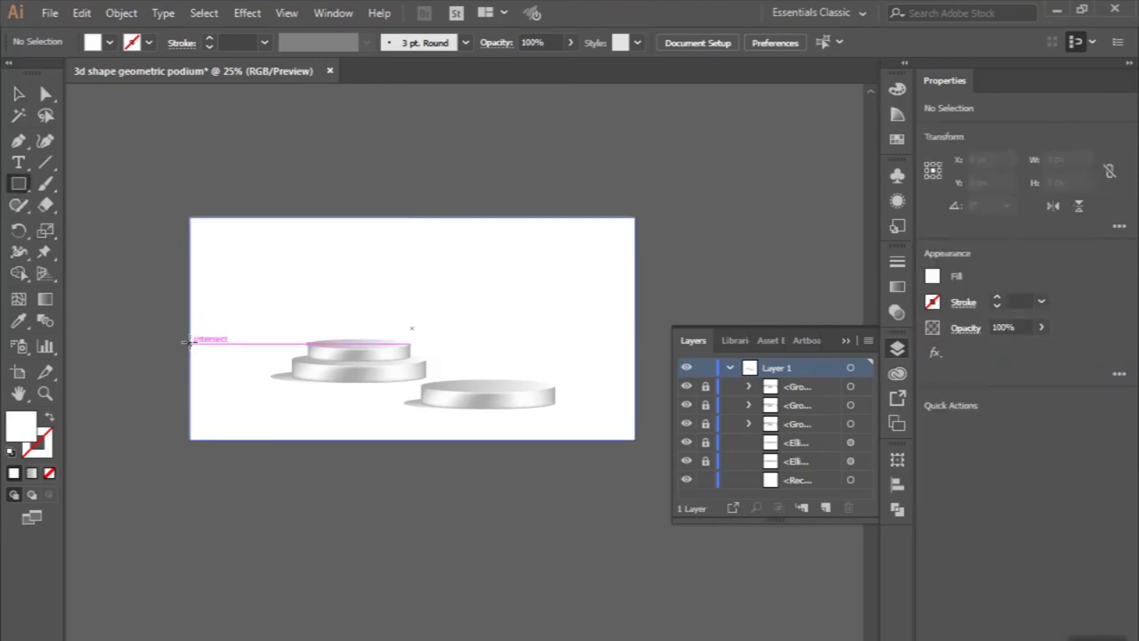
Draw a 2000 × 430 px white floor rectangle across the artboard's lower part
left_click_drag(189, 340, 635, 438)
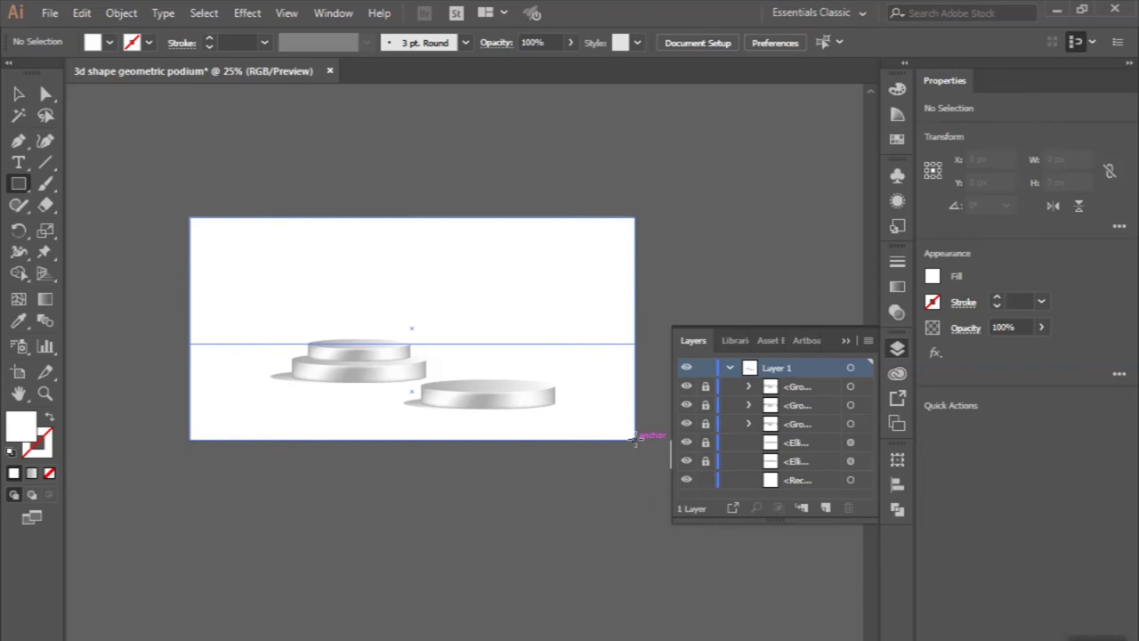
left_click_drag(635, 438, 635, 438)
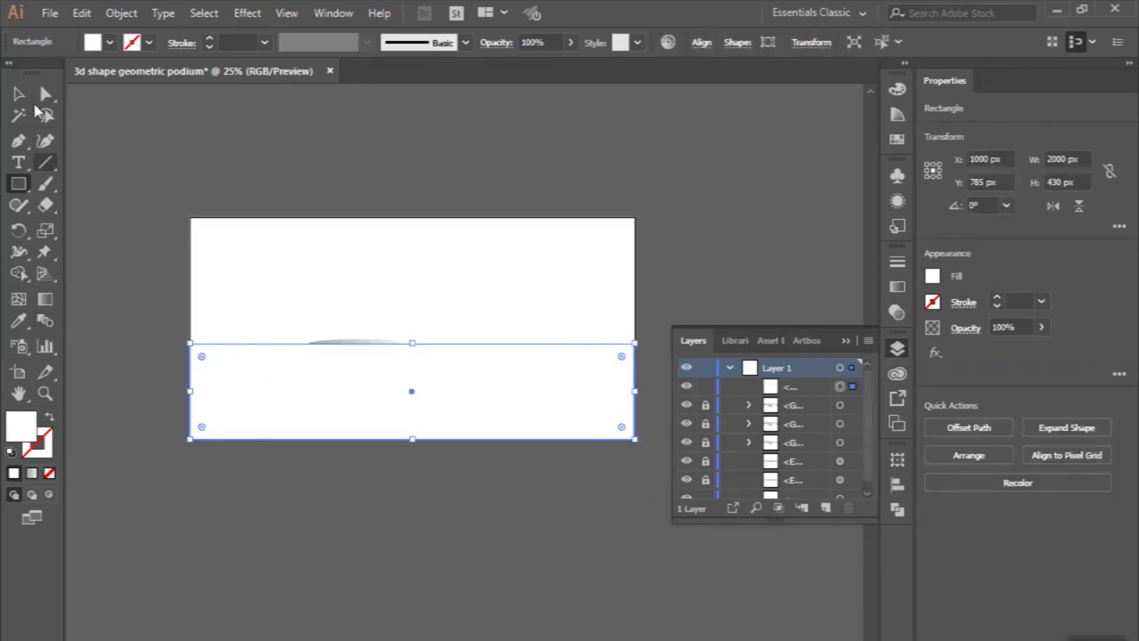
left_click(21, 92)
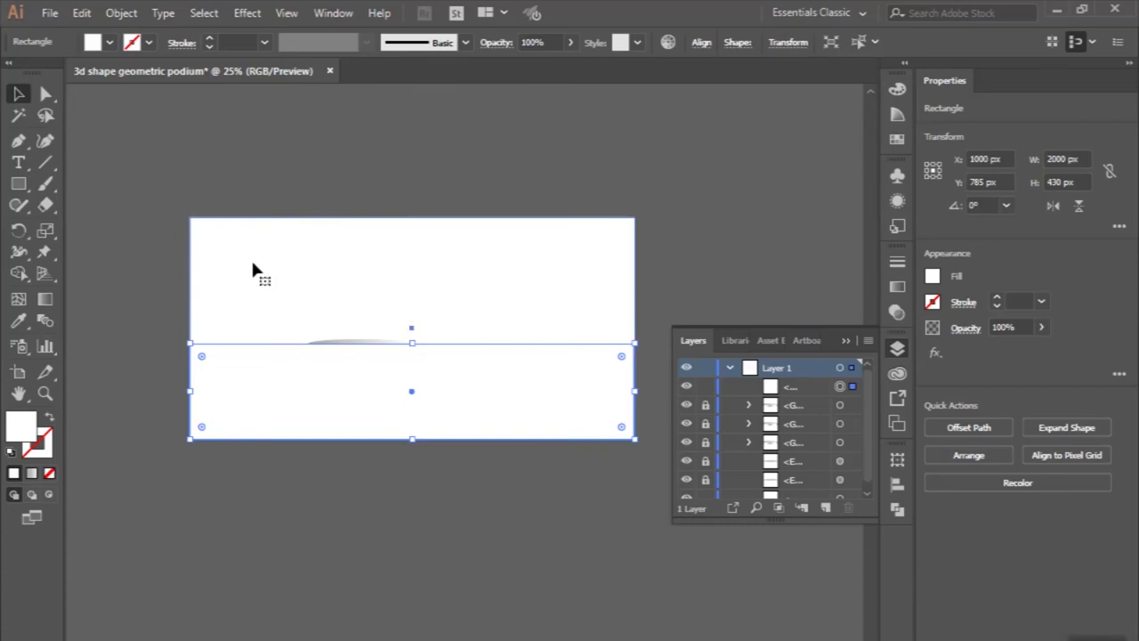
Send the background rectangle to the back, then reselect the floor band
right_click(253, 264)
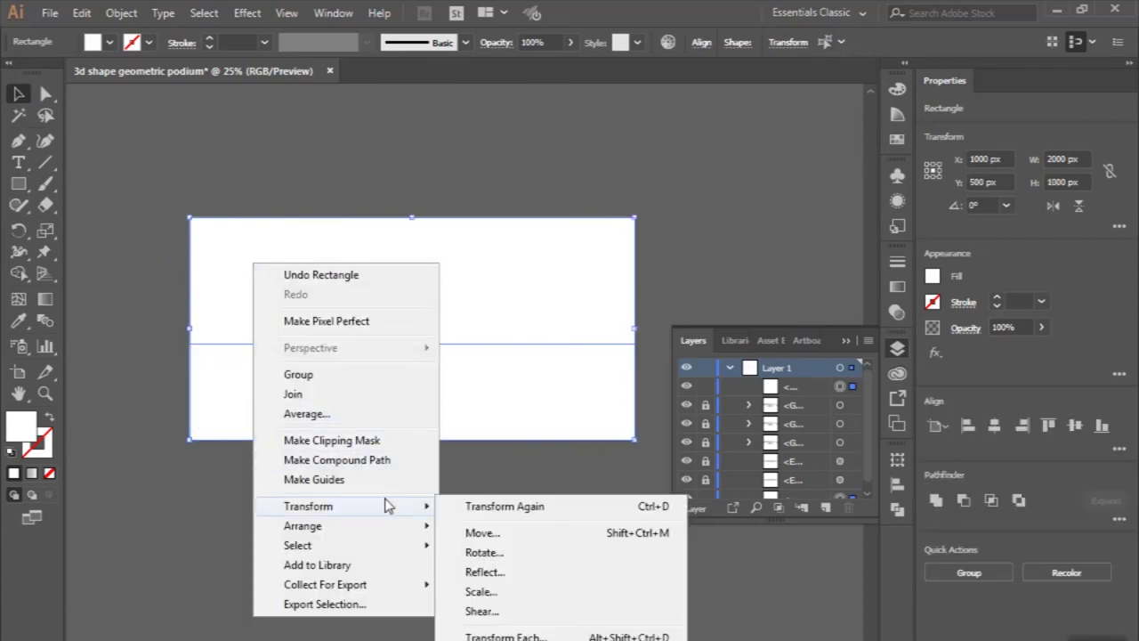
mouse_move(303, 524)
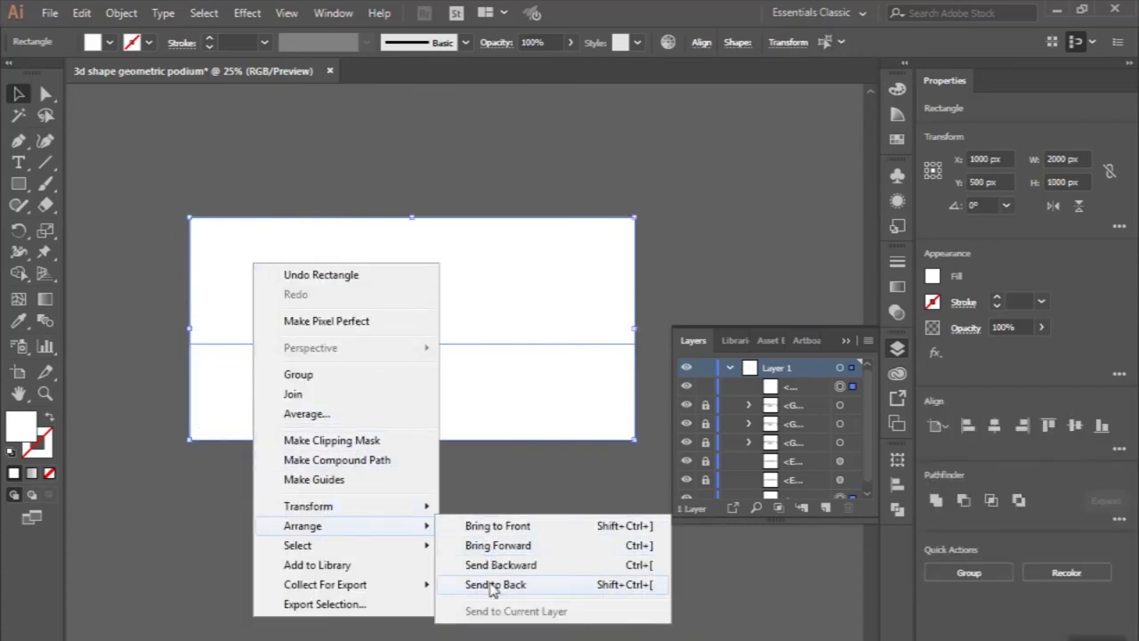
left_click(492, 587)
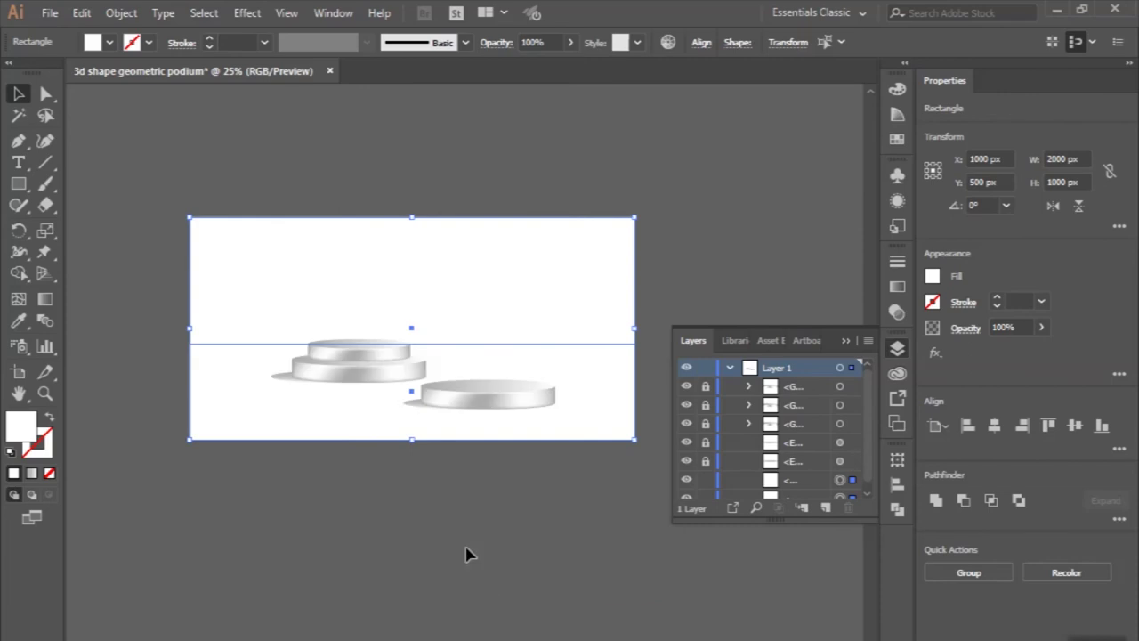
left_click(305, 412)
left_click(297, 407)
left_click(19, 322)
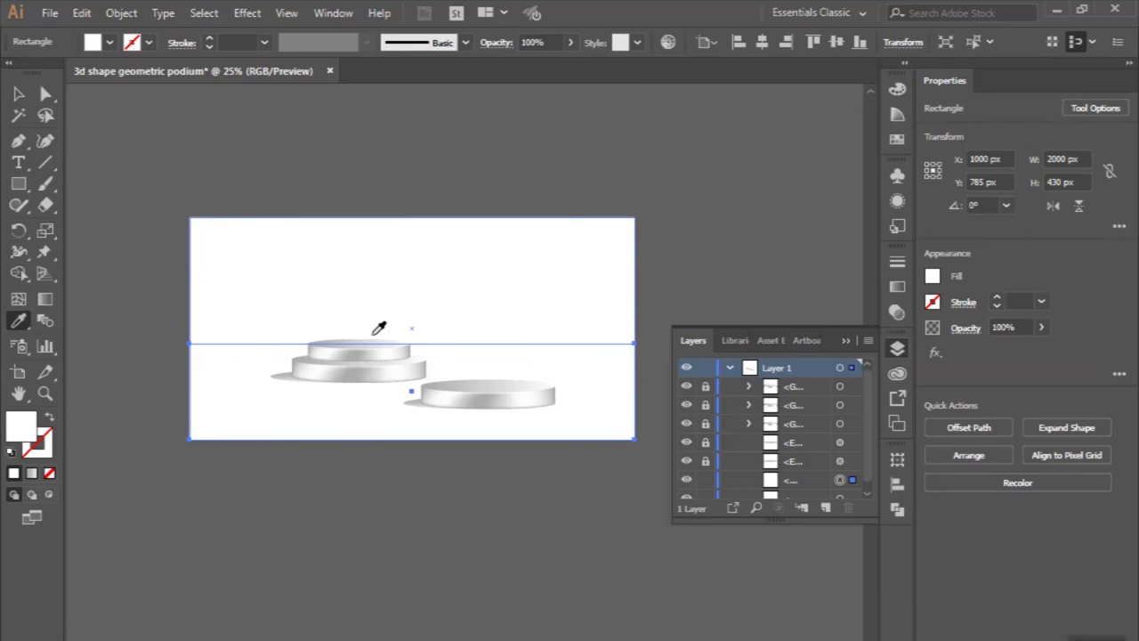
Eyedropper the podium's grey gradient onto the floor band and set its angle to 90°
left_click(476, 384)
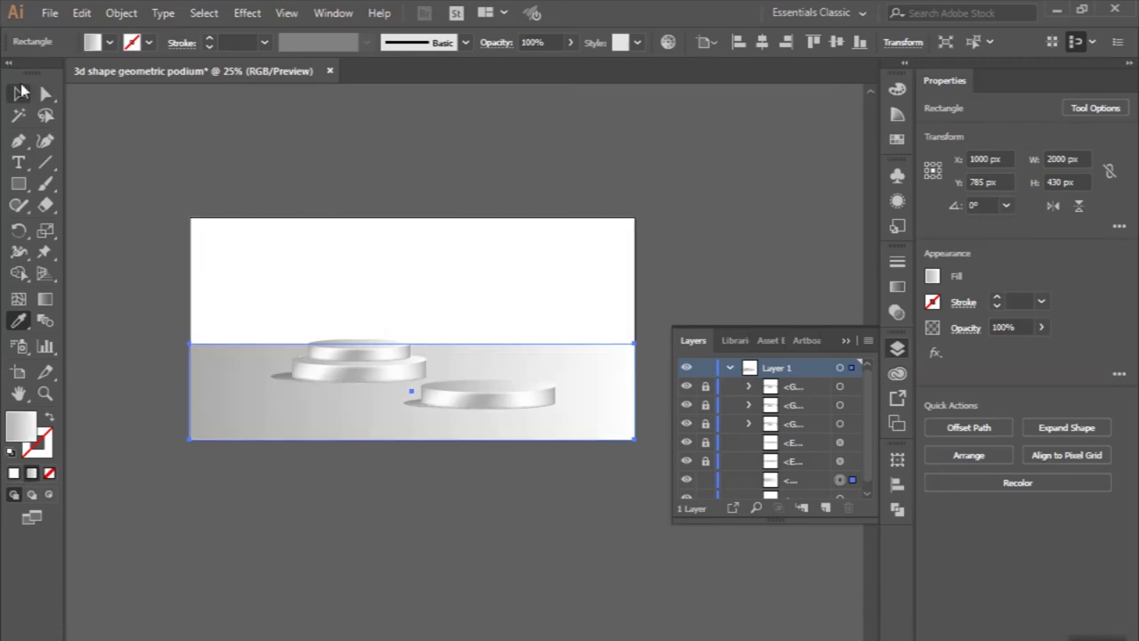
left_click(17, 93)
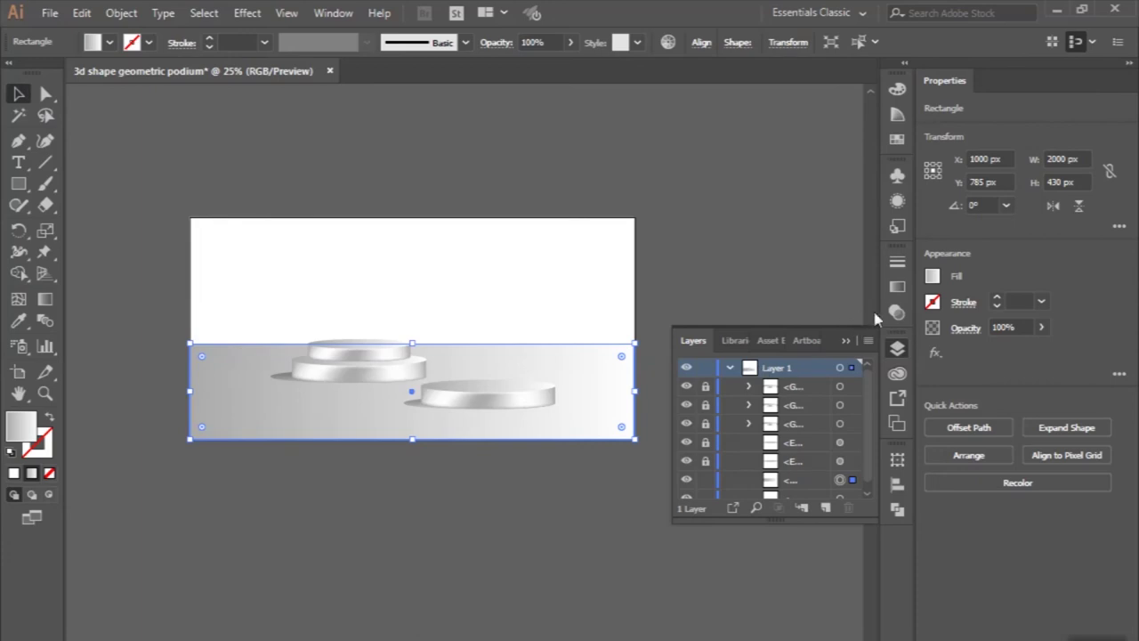
left_click(897, 286)
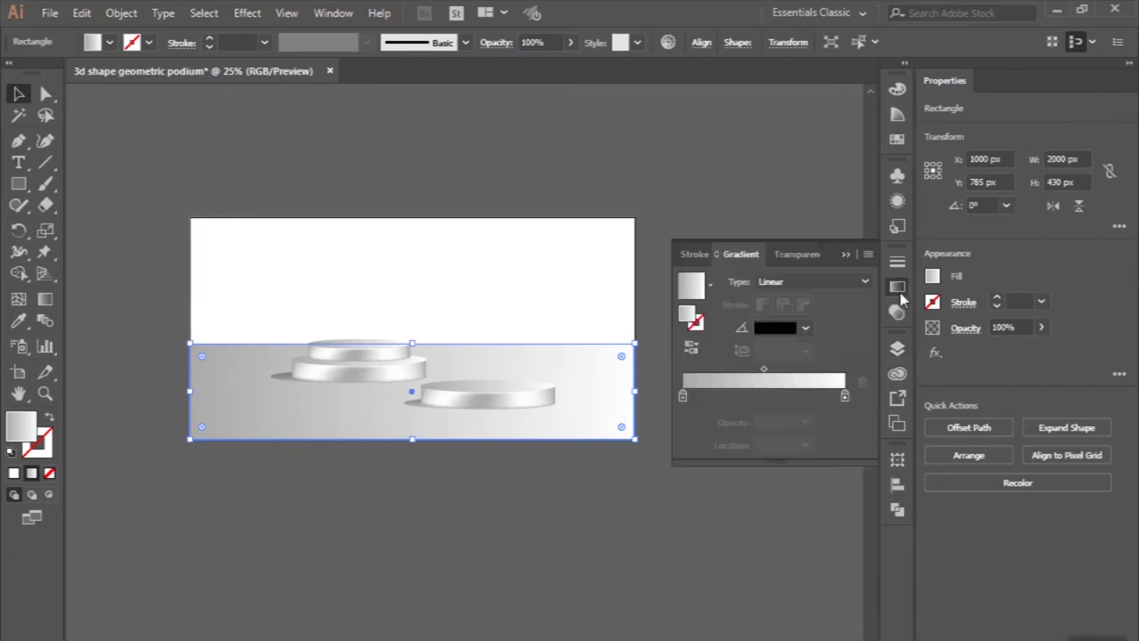
left_click(806, 334)
left_click(815, 427)
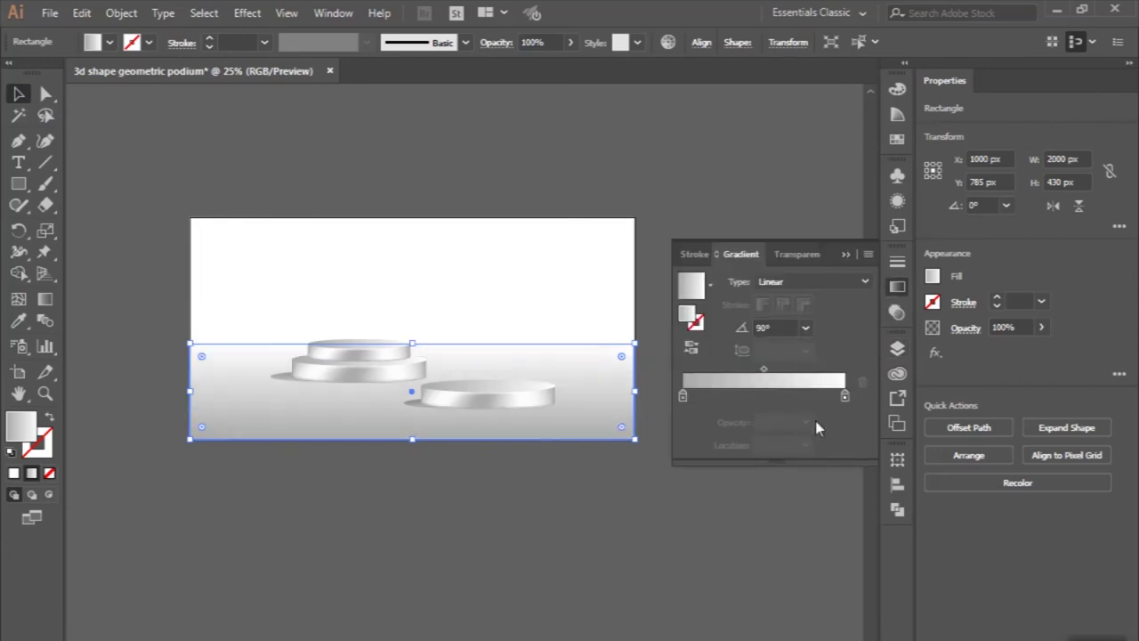
left_click(624, 507)
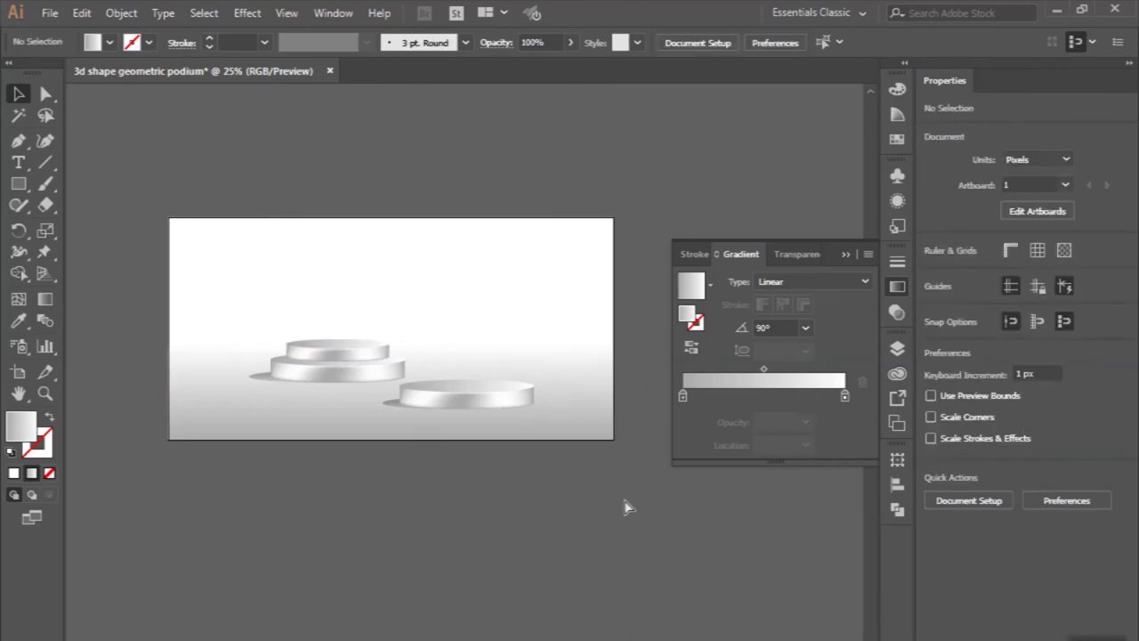
scroll(625, 507, "right", 2)
scroll(487, 508, "up", 1)
scroll(487, 507, "up", 1)
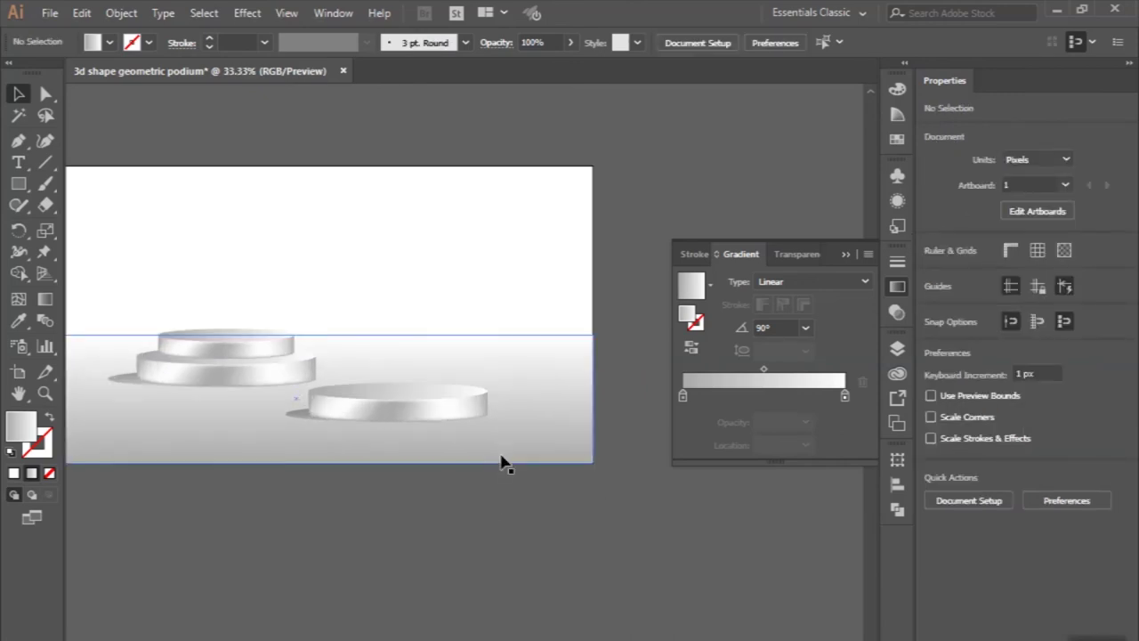
Shift the floor gradient's midpoint left, to a 14.52% stop, so the floor lightens
left_click(531, 453)
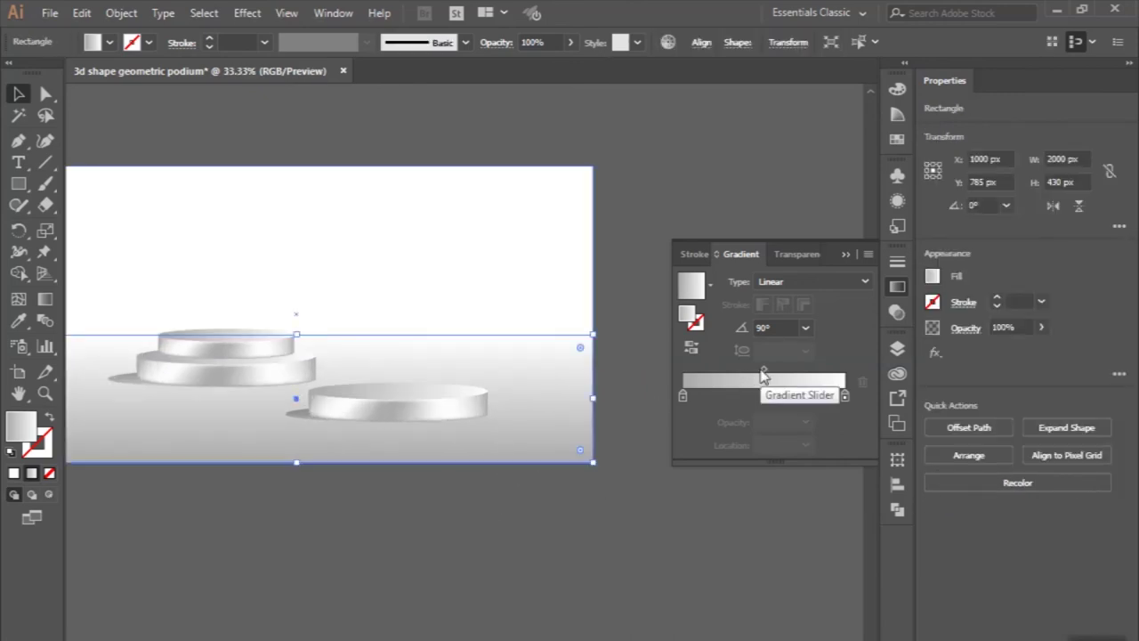
left_click_drag(762, 369, 708, 370)
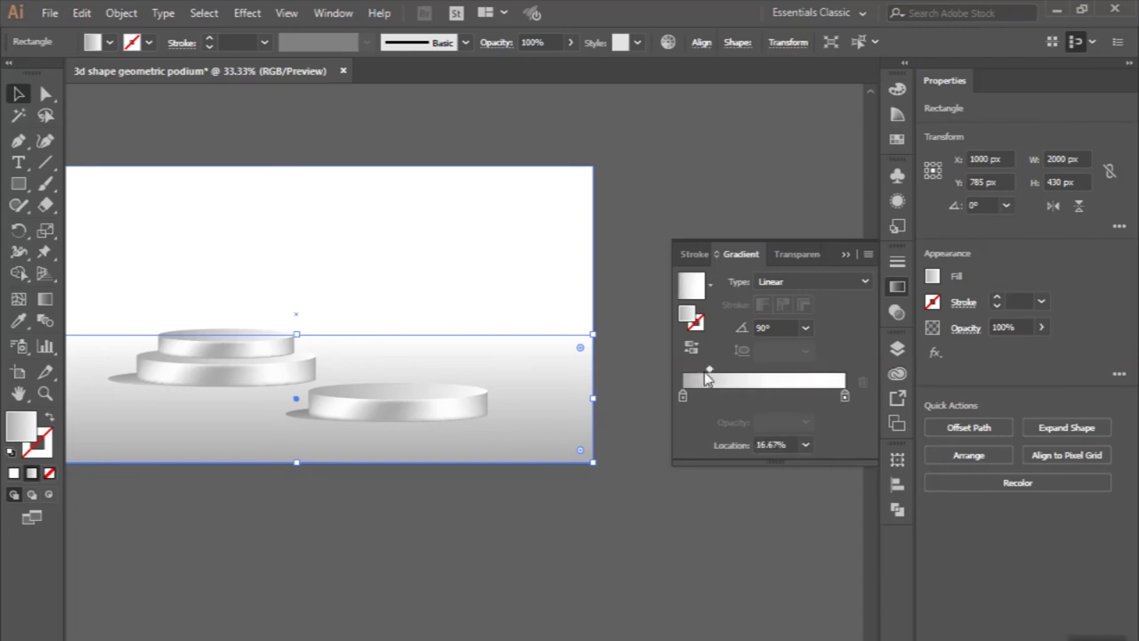
left_click(593, 502)
scroll(595, 504, "left", 2)
scroll(595, 504, "left", 1)
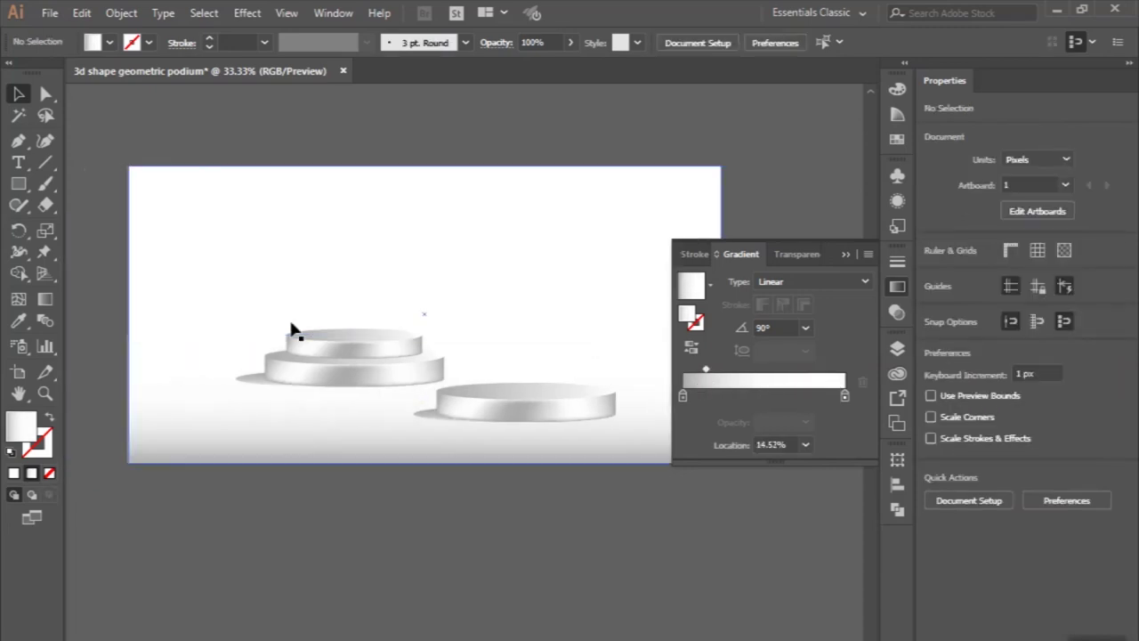
left_click(25, 183)
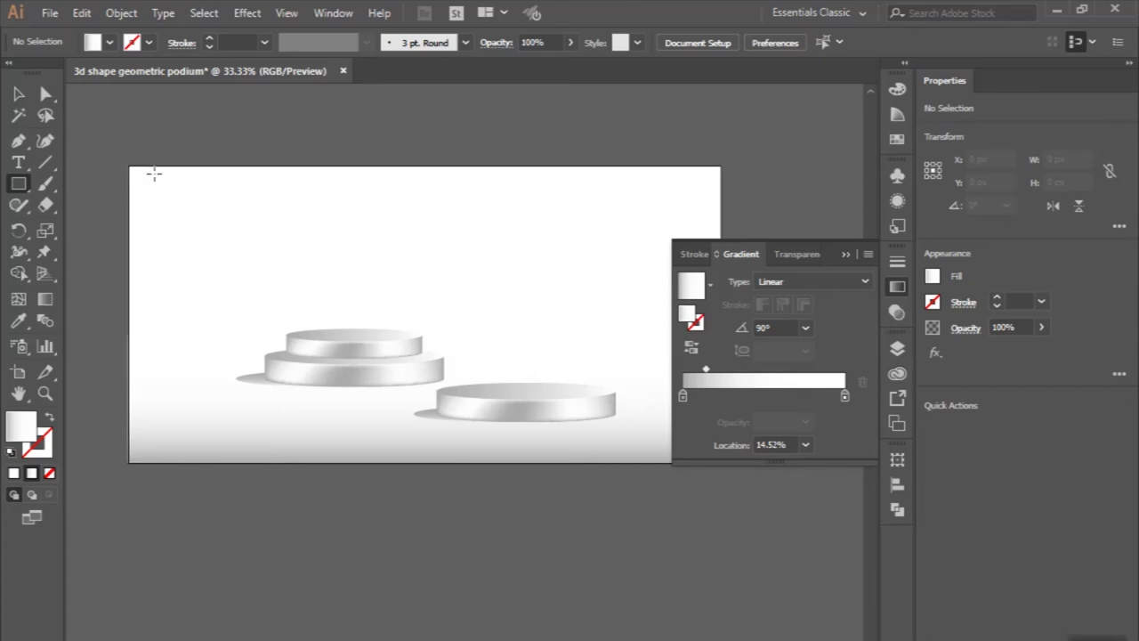
Draw a 123 × 640 px column with a 0° gradient at 30% midpoint, and copy it 261 px right
left_click_drag(170, 167, 205, 355)
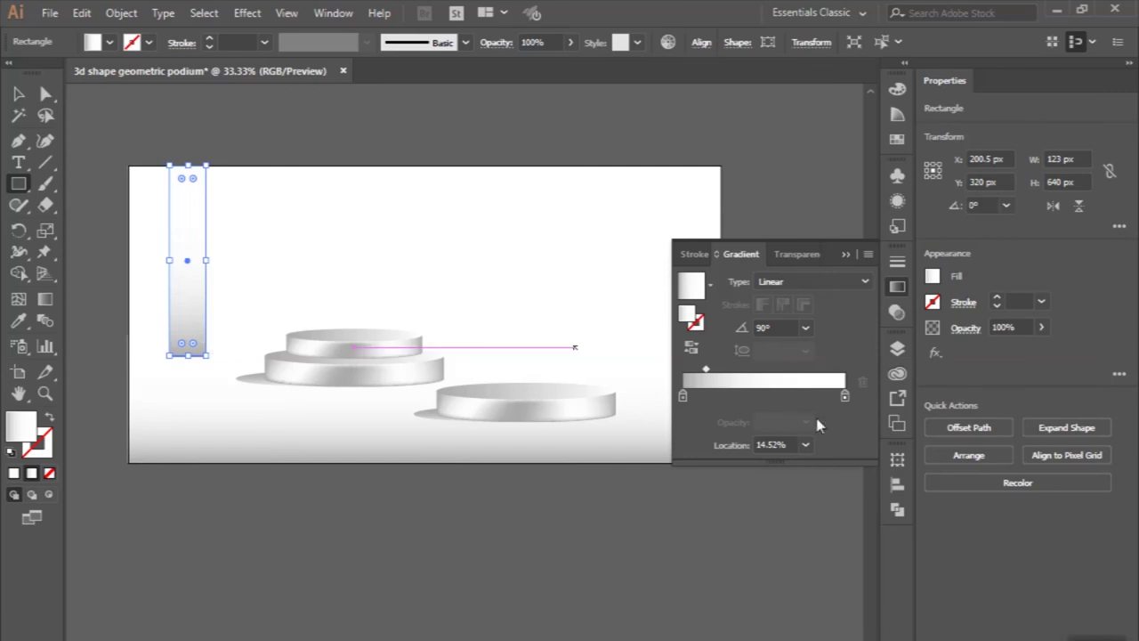
left_click(805, 328)
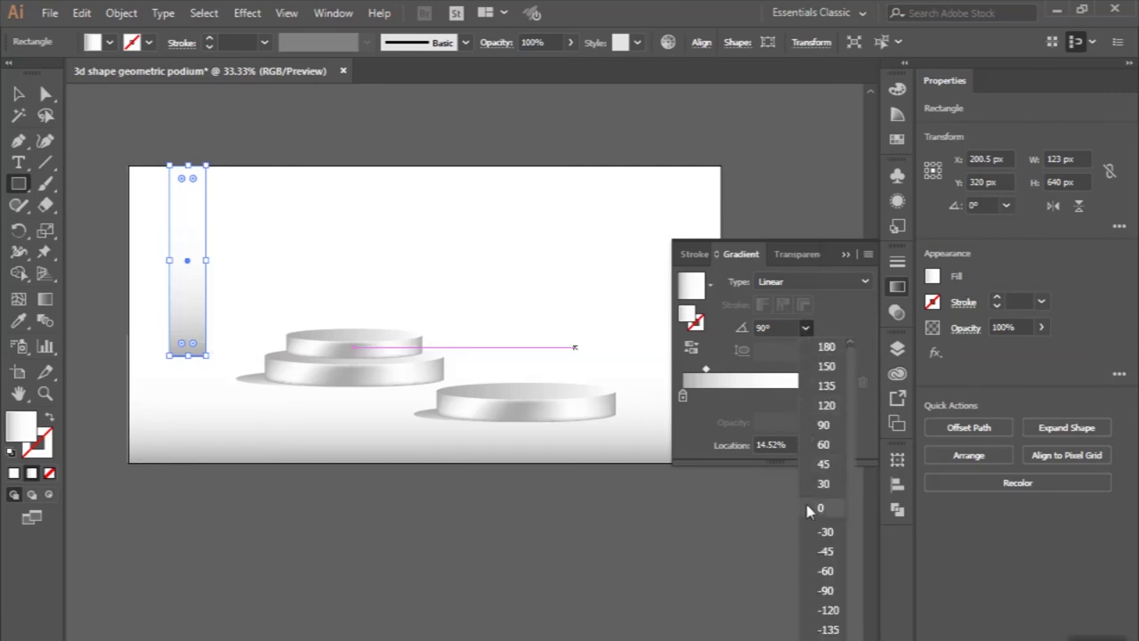
left_click(807, 511)
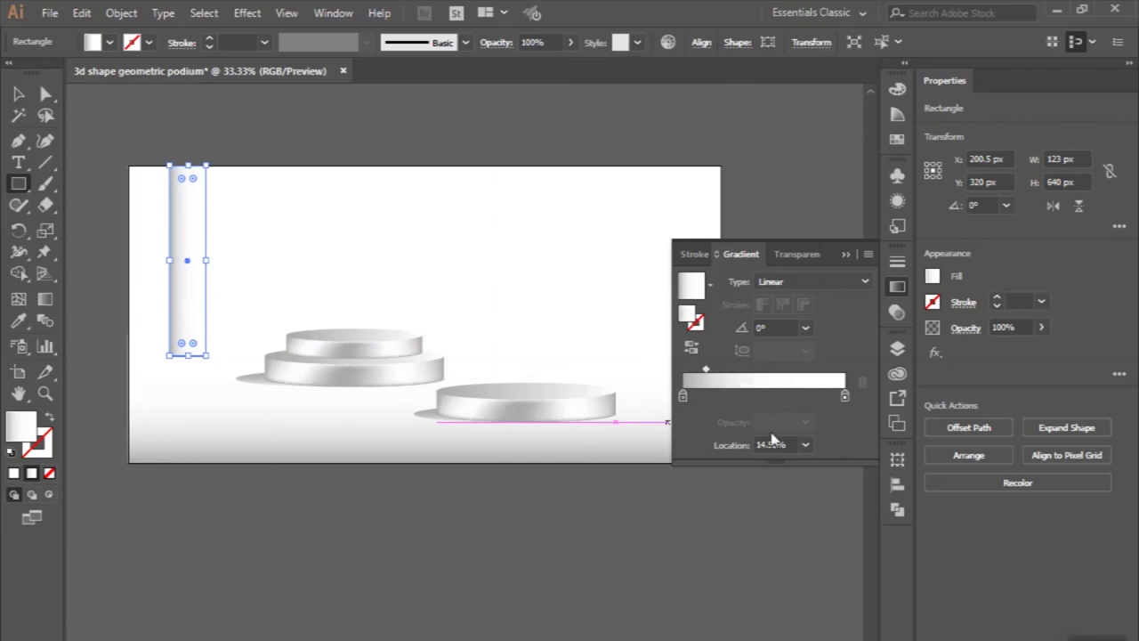
left_click(805, 444)
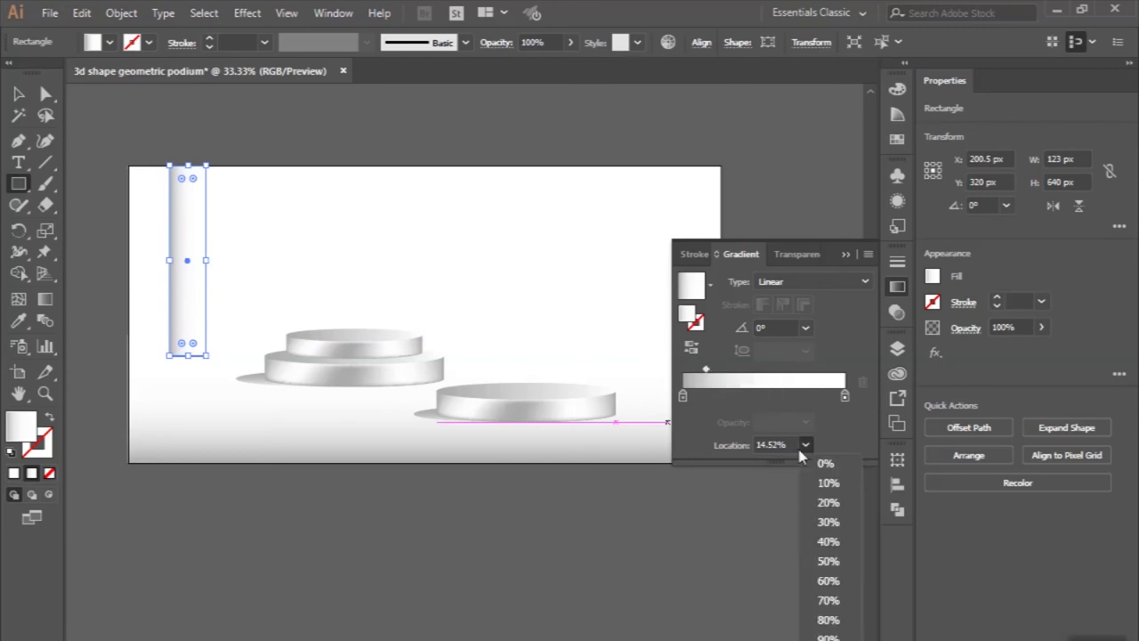
left_click(823, 521)
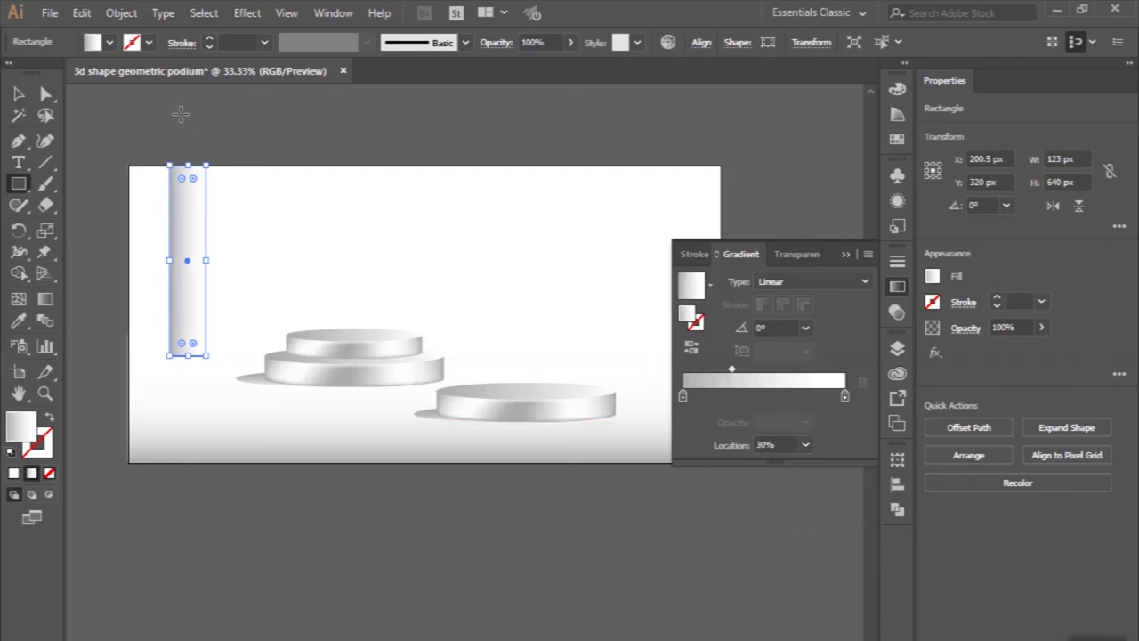
left_click(18, 93)
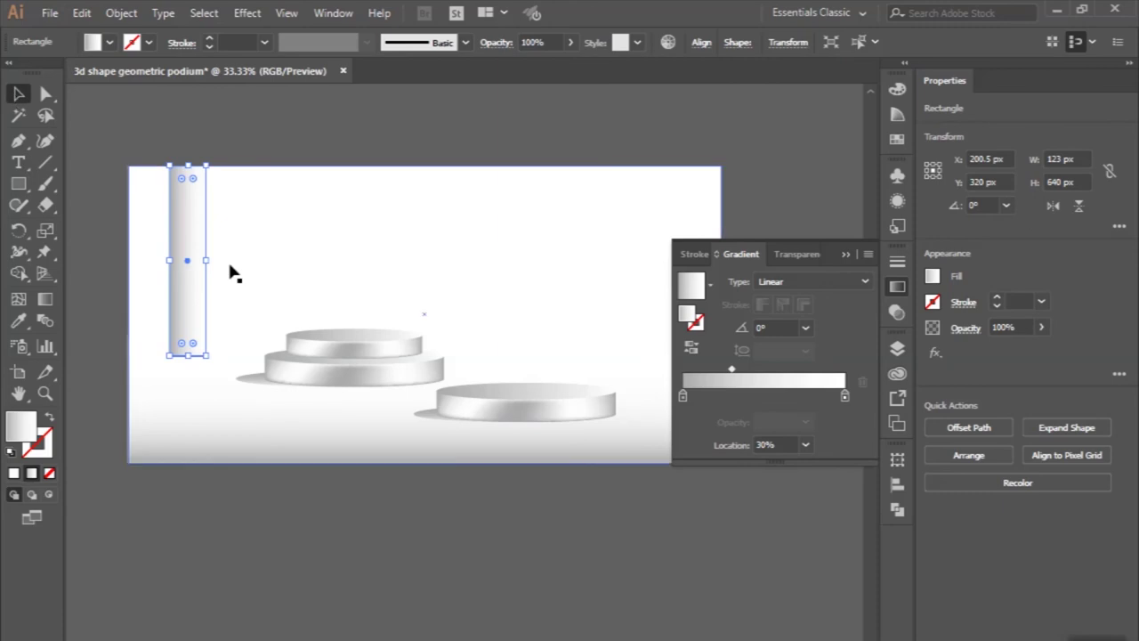
left_click_drag(190, 238, 267, 239)
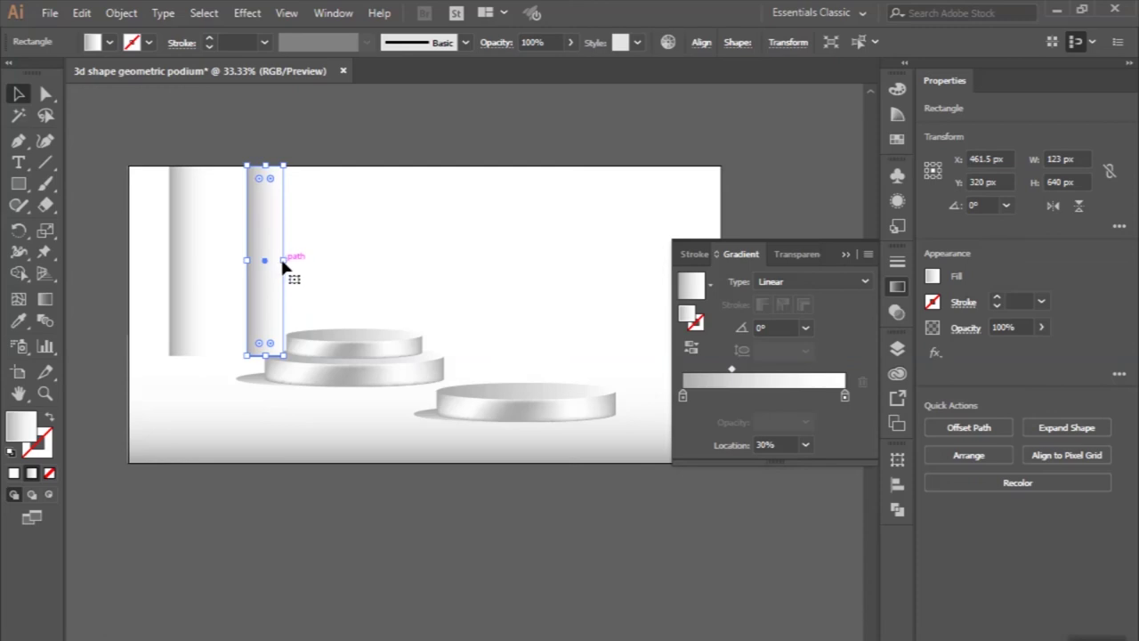
Narrow the copied column to 75 px, set it beside the wide one, and select both
left_click_drag(285, 262, 270, 261)
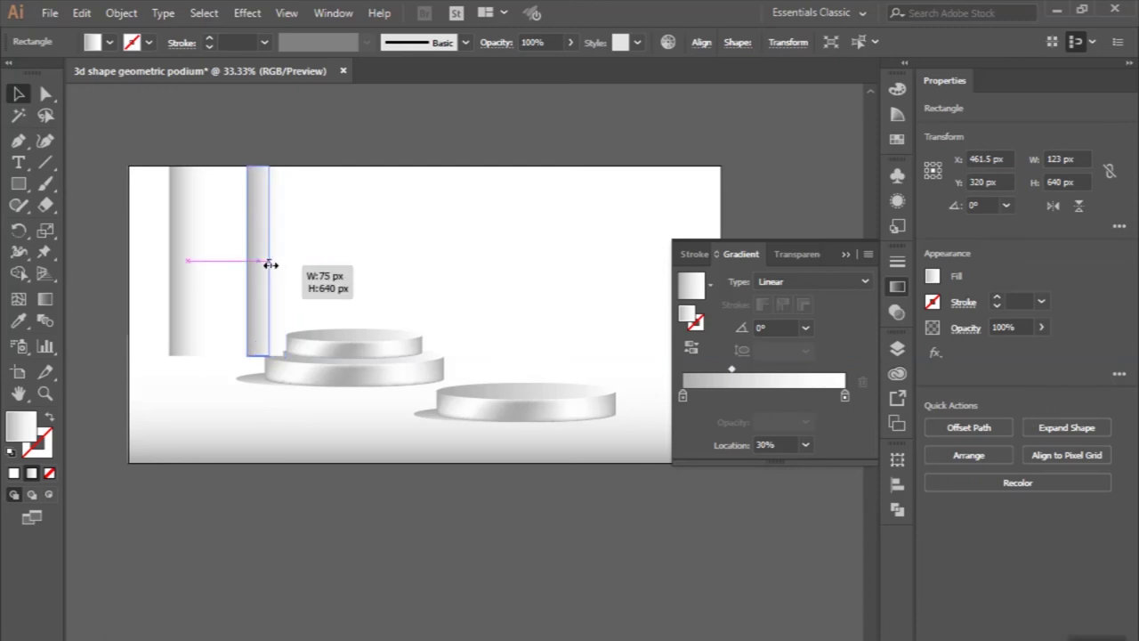
left_click_drag(261, 238, 234, 238)
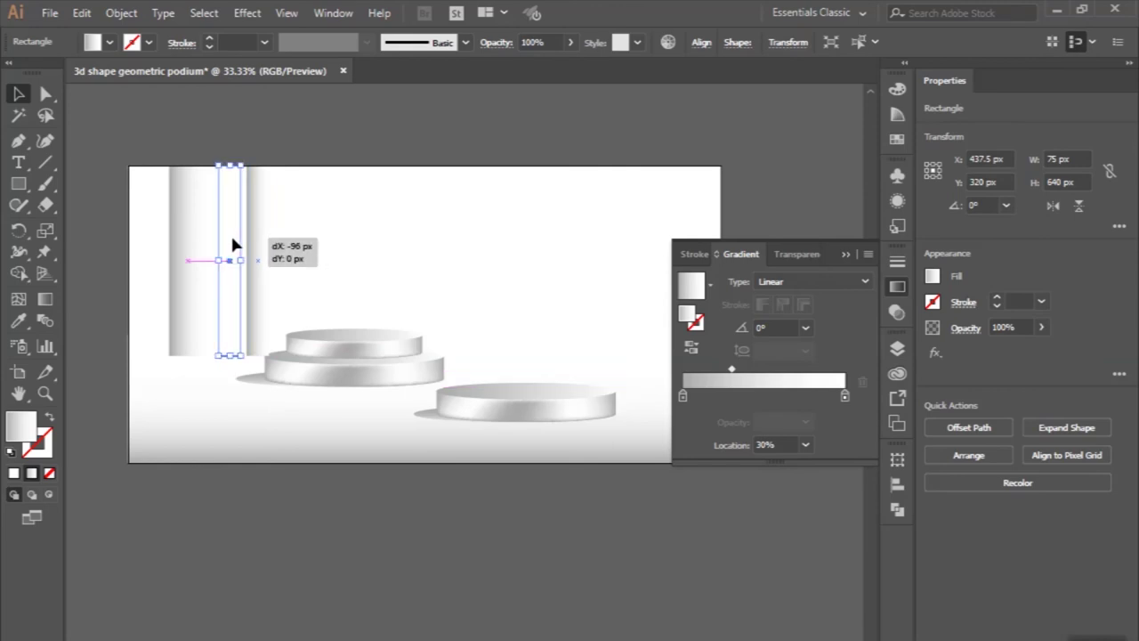
left_click_drag(235, 238, 232, 239)
left_click(190, 246, "shift")
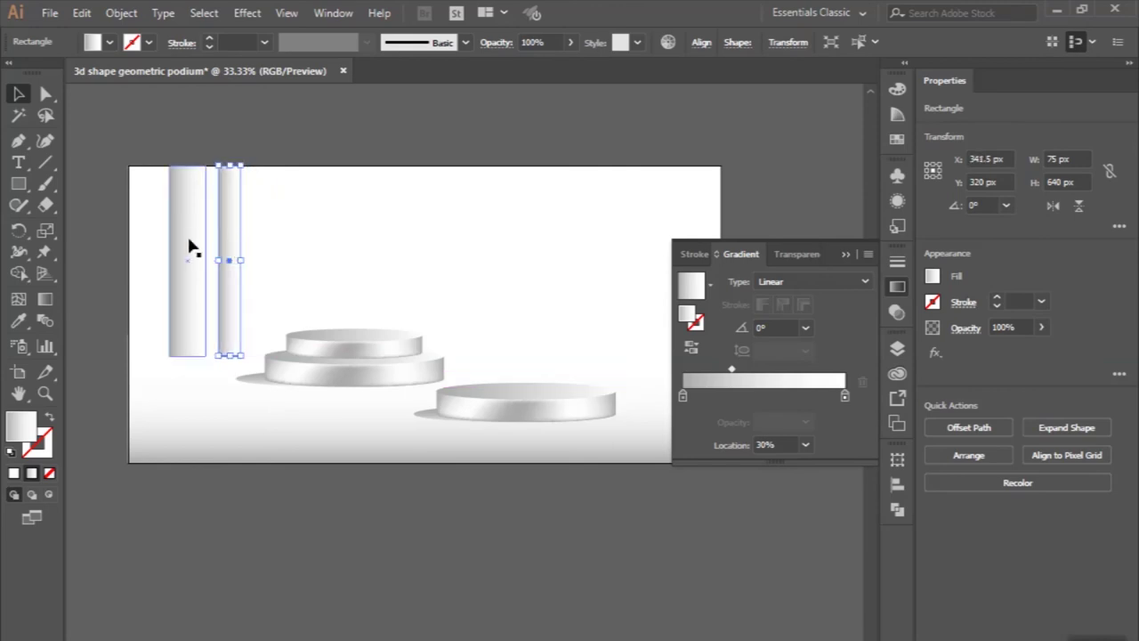
Alt-drag copies of the column pair across the artboard, the last at X 1827 px
mouse_move(186, 235)
left_mouse_down()
mouse_move(173, 243)
mouse_move(372, 249)
left_mouse_up()
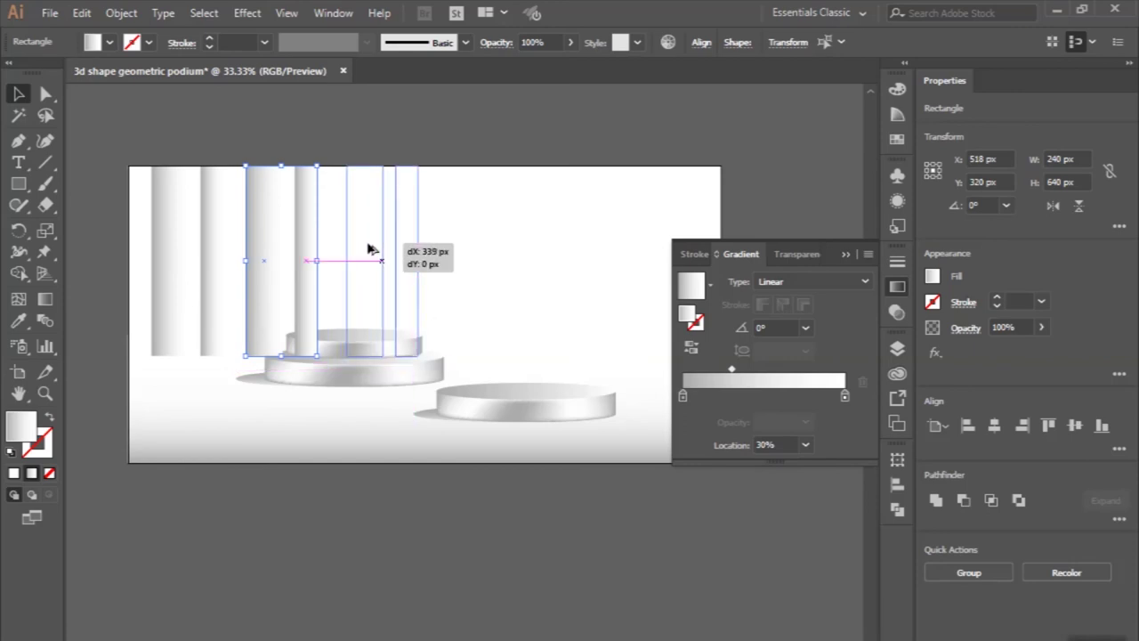
left_click_drag(370, 249, 458, 247)
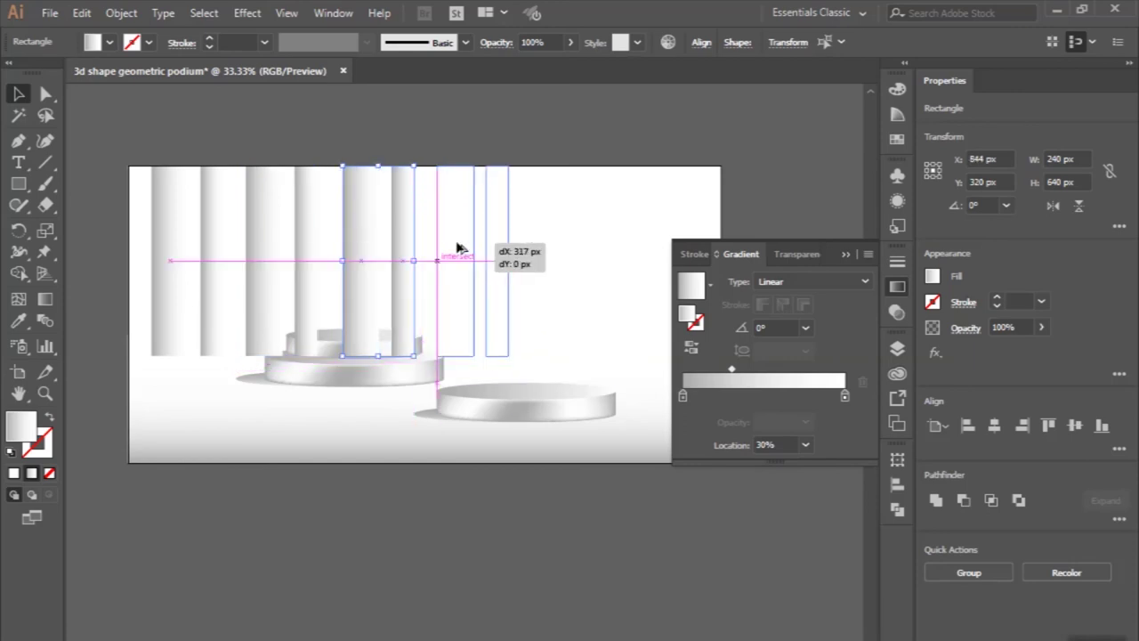
left_click_drag(458, 249, 459, 250)
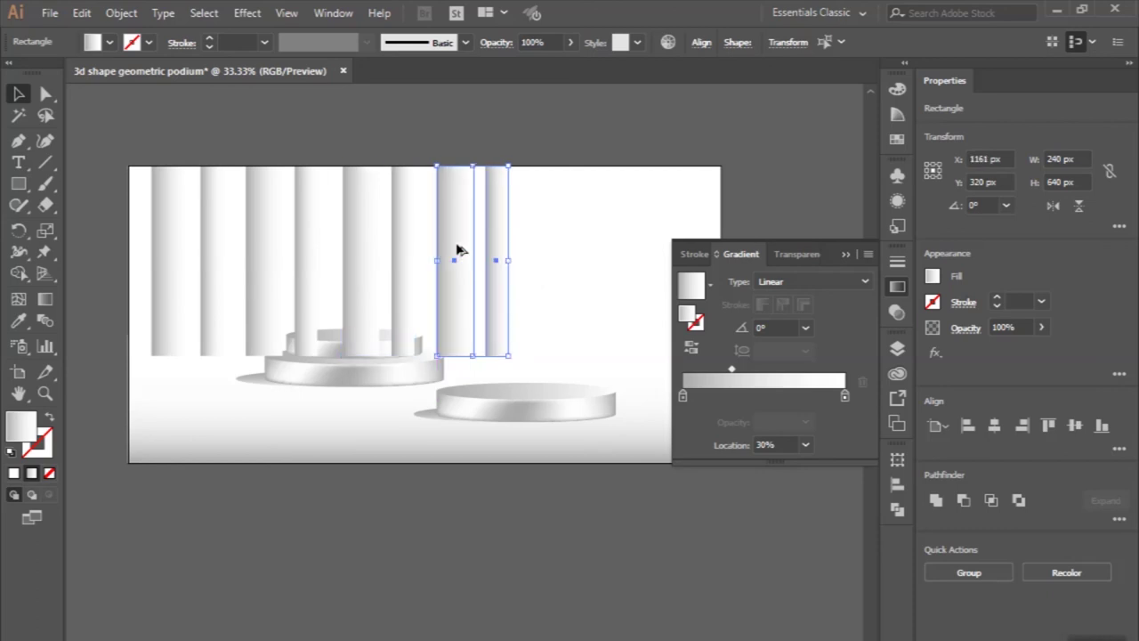
scroll(457, 250, "up", 2)
scroll(457, 249, "right", 1)
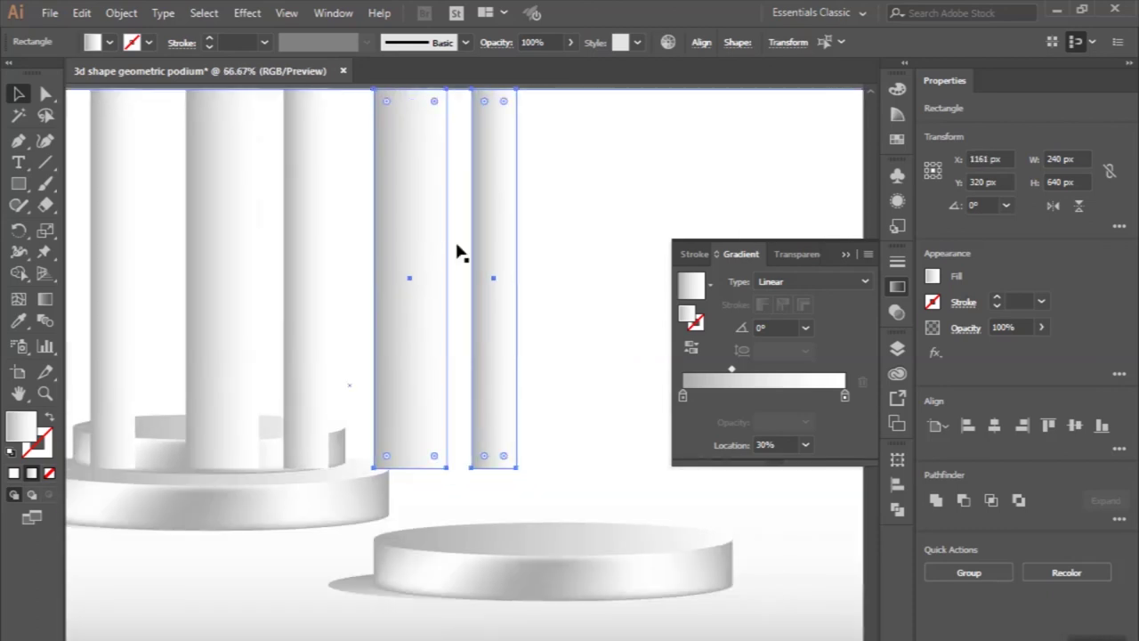
scroll(457, 249, "down", 2)
left_click_drag(472, 244, 538, 244)
left_click_drag(537, 243, 631, 246)
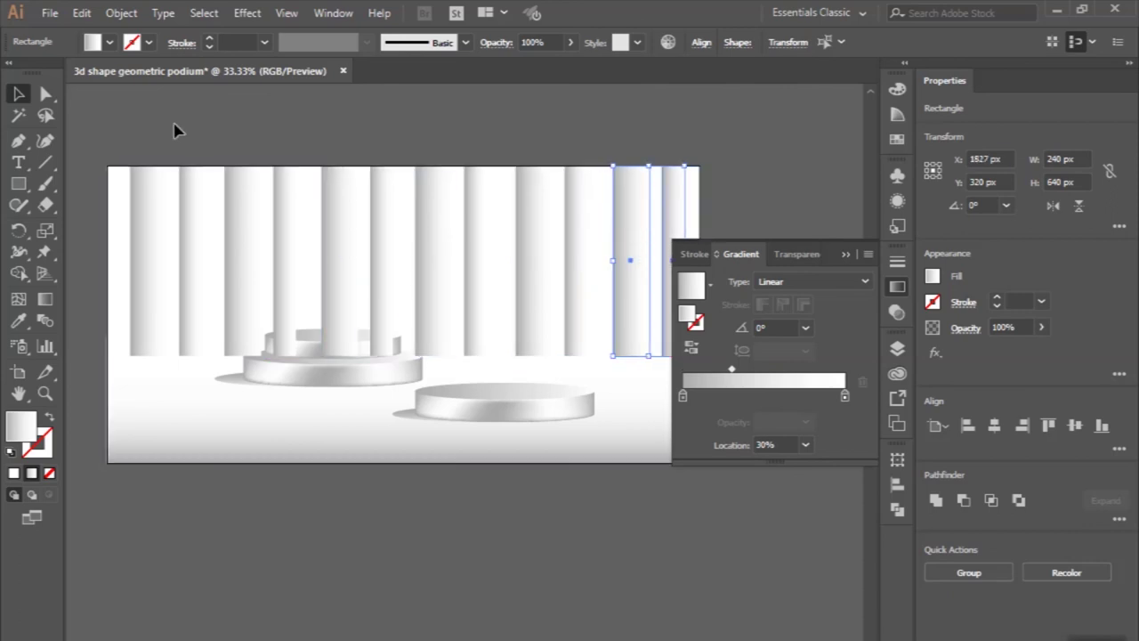
Group all the columns and centre the group horizontally on the artboard
left_click_drag(112, 153, 693, 222)
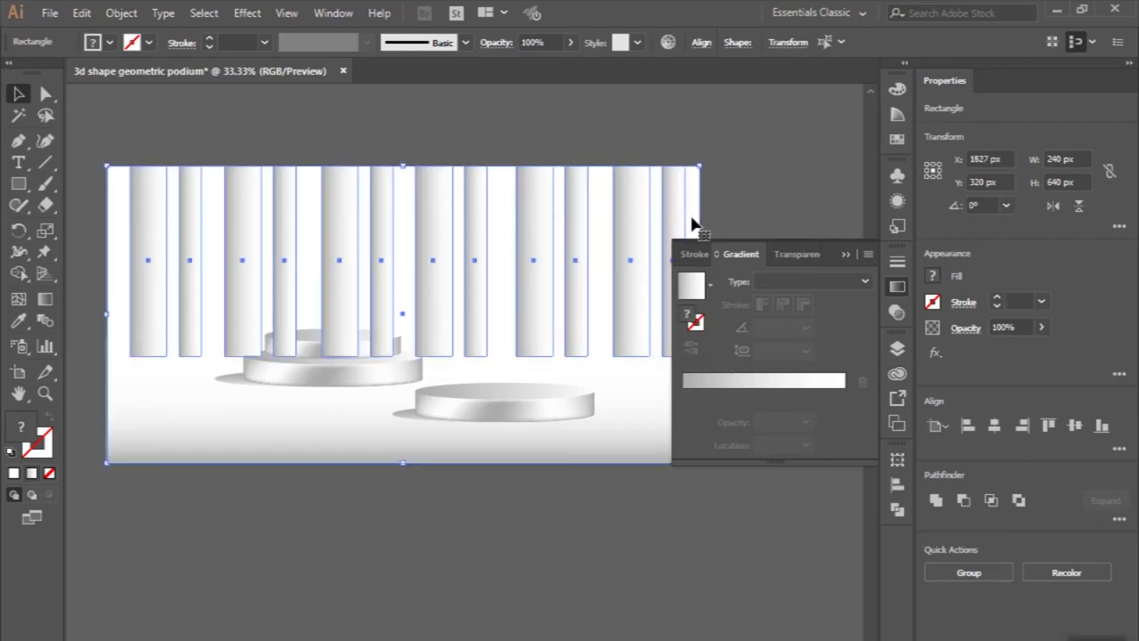
left_click(117, 283, "shift")
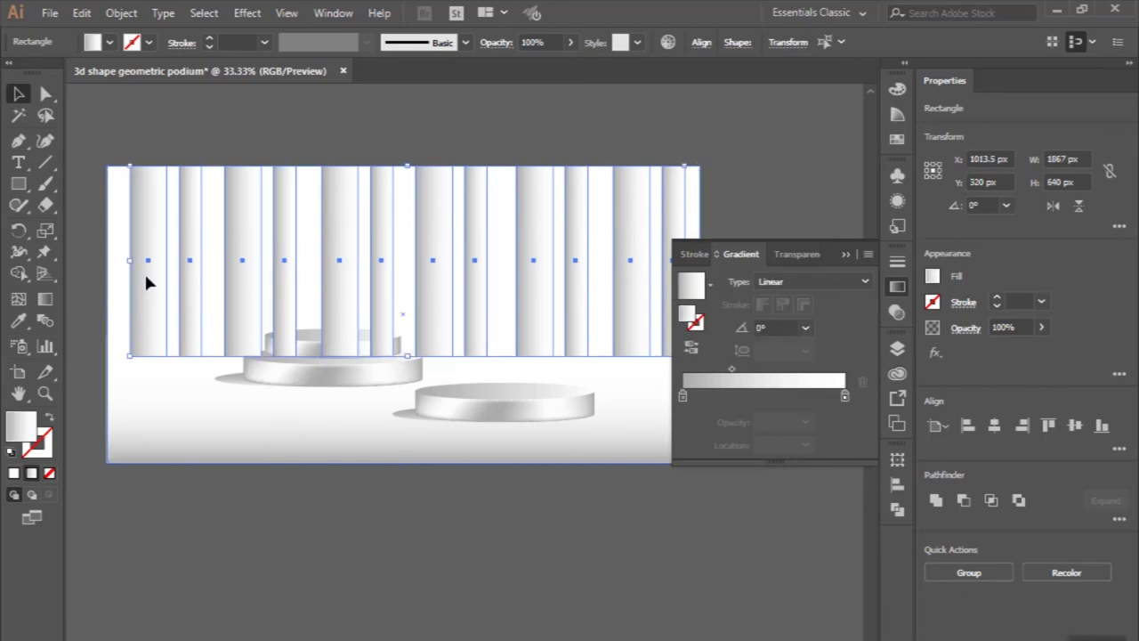
left_click(701, 44)
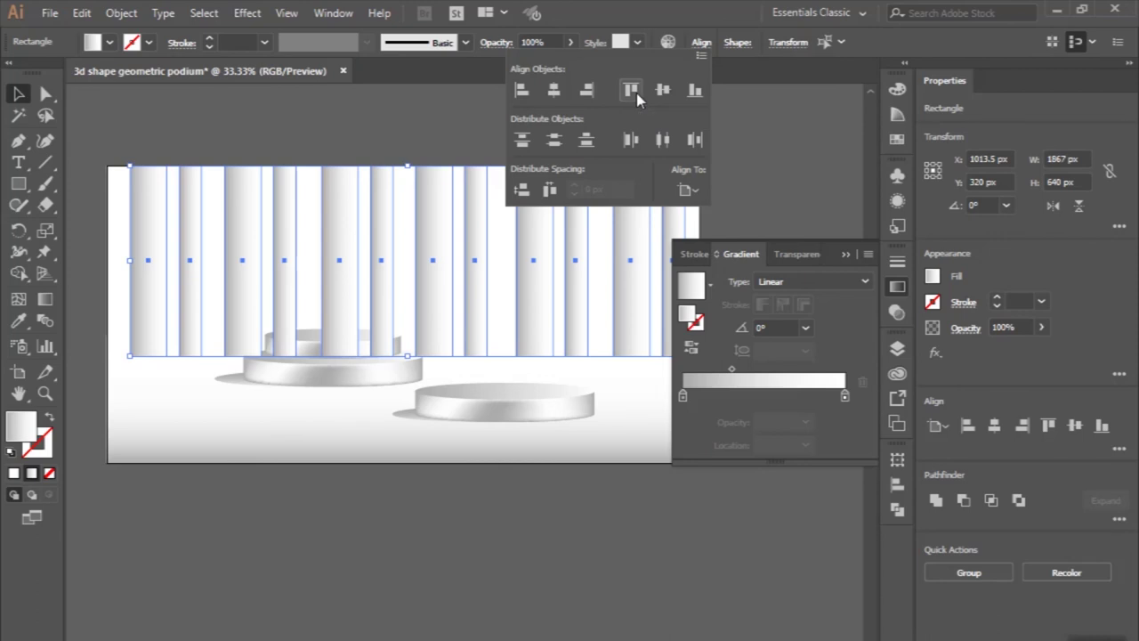
right_click(312, 237)
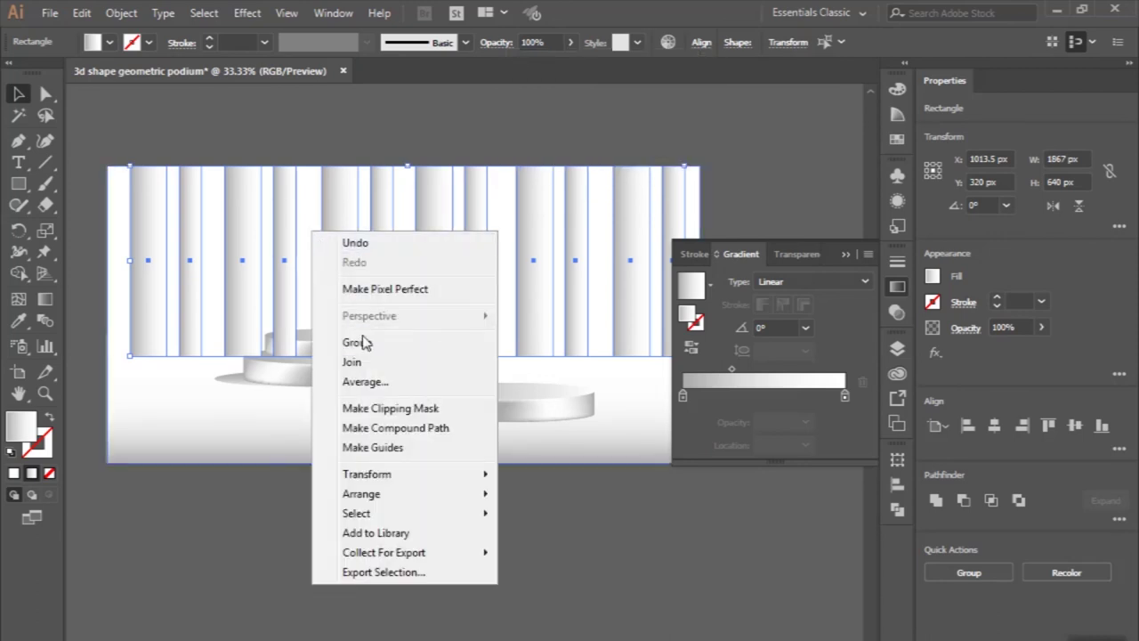
left_click(388, 347)
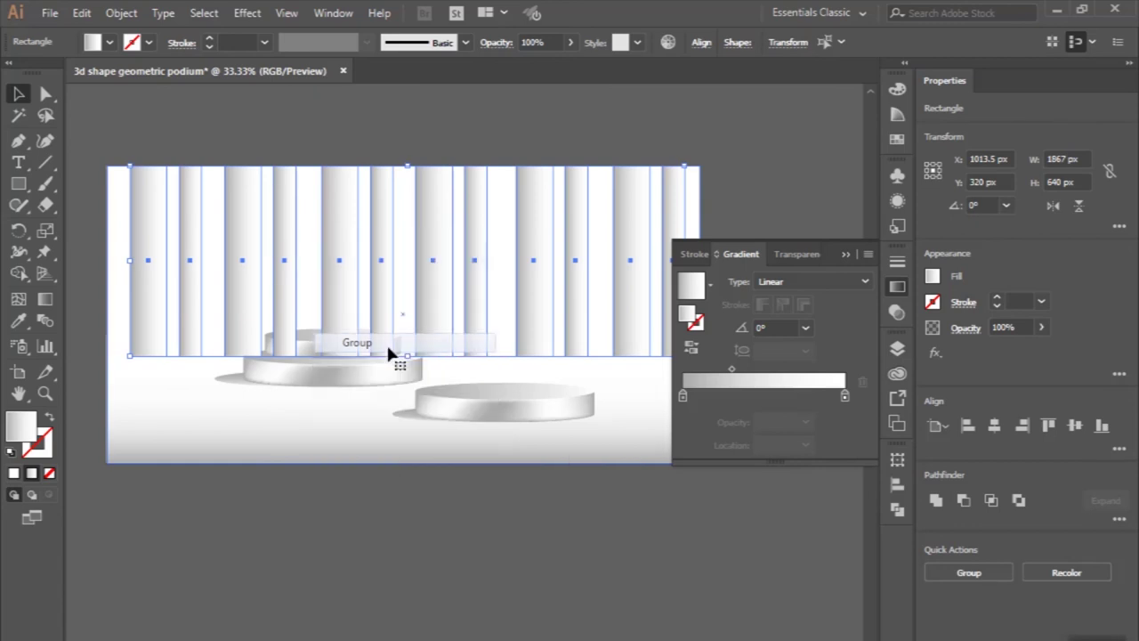
left_click(700, 42)
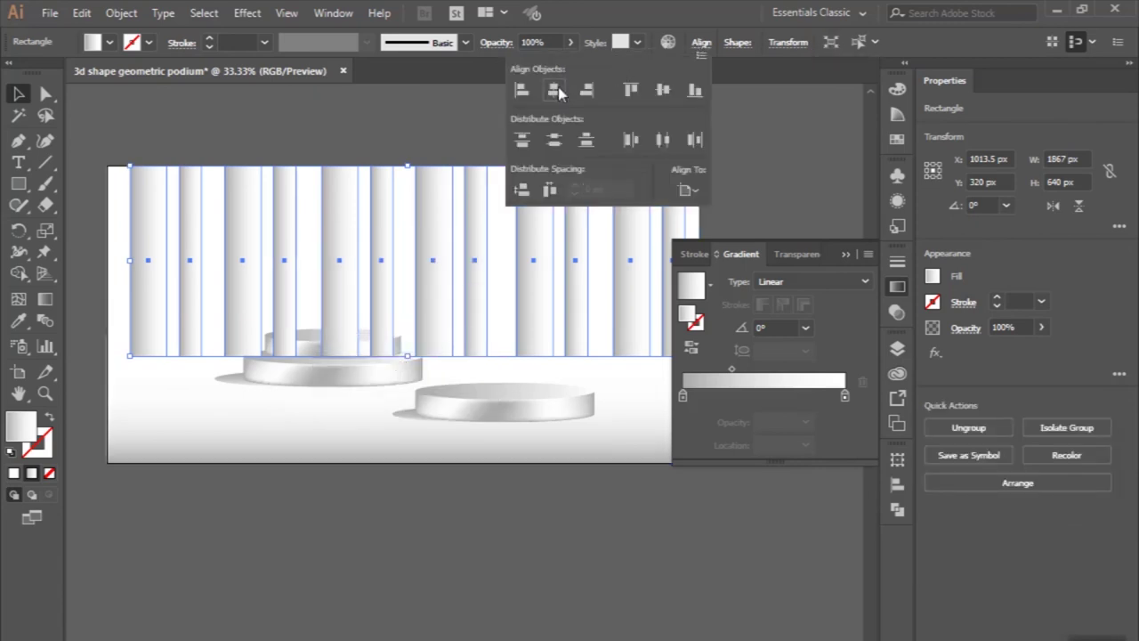
left_click(555, 91)
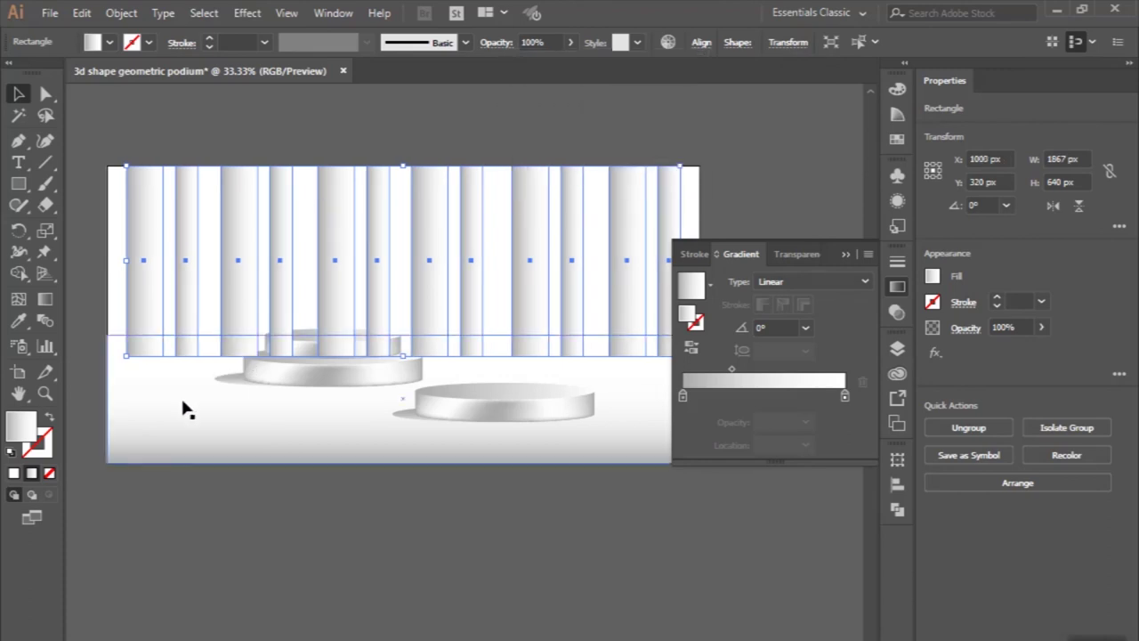
Send the columns and background rectangle to the back, behind the podiums and floor
left_click(115, 313, "shift")
right_click(115, 313)
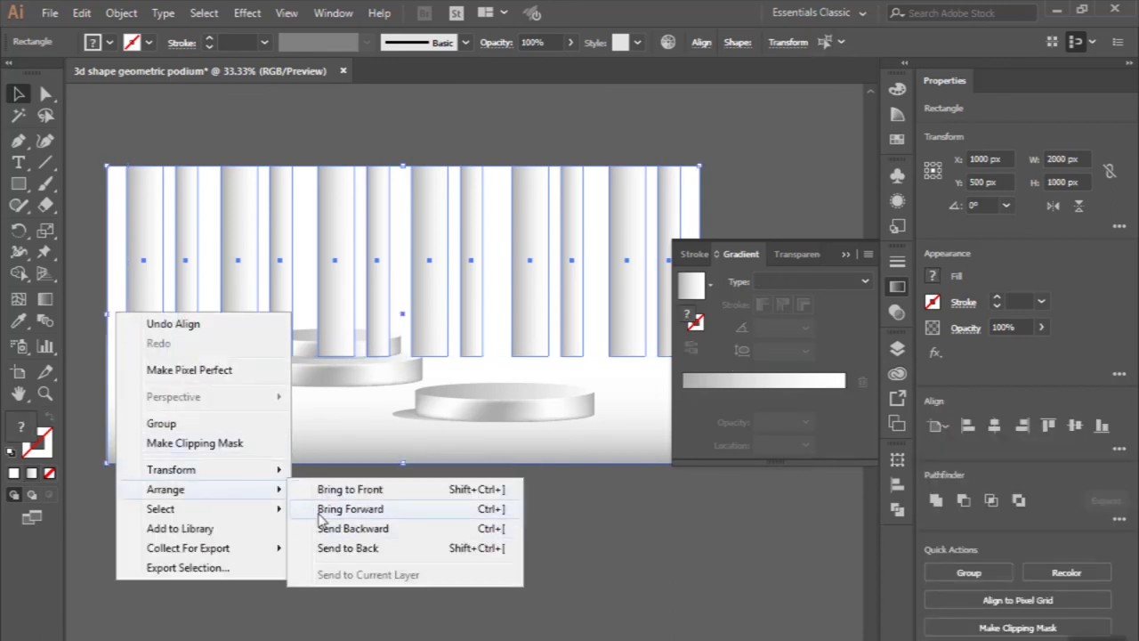
left_click(336, 548)
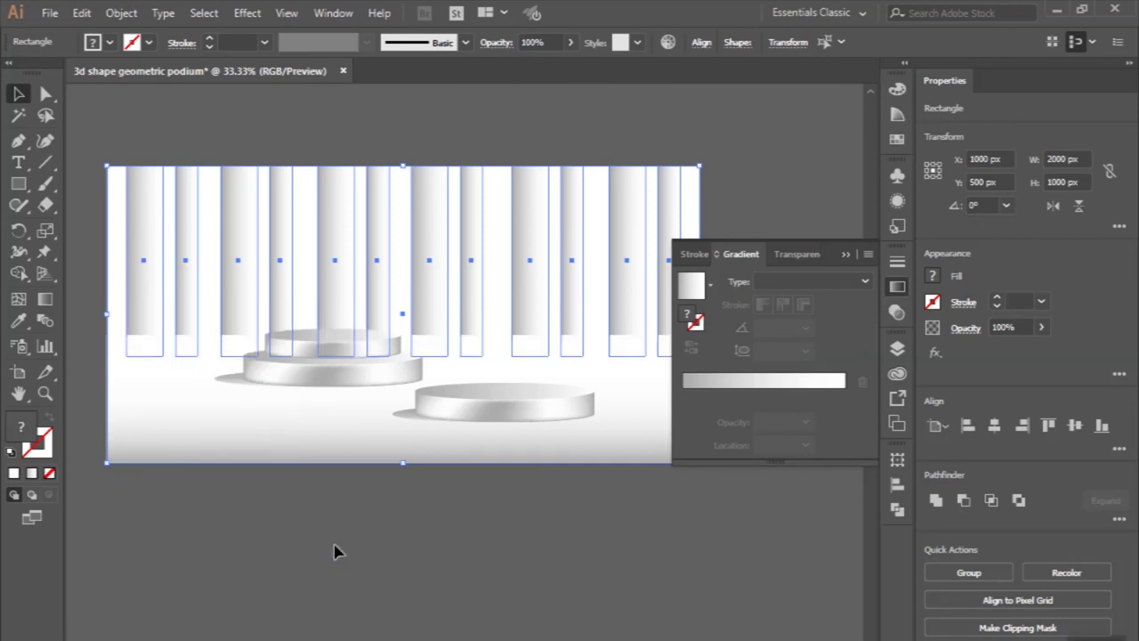
left_click(336, 552)
scroll(335, 550, "down", 2)
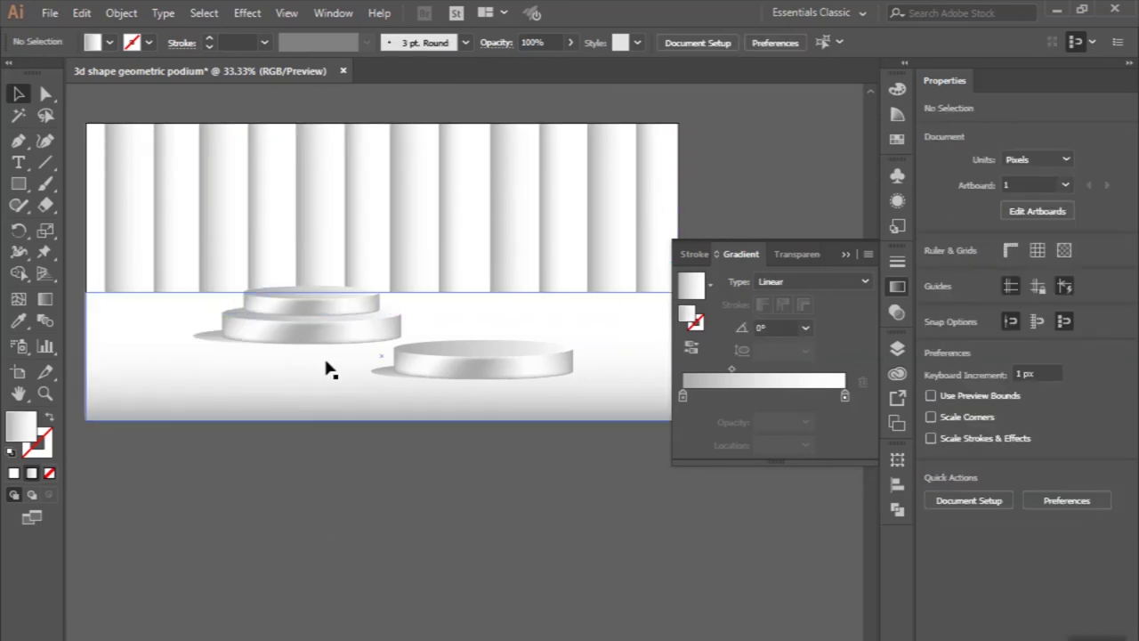
Lower the floor band's top edge, shortening it to 2000 × 360 px at Y 820 px
scroll(327, 370, "up", 2)
scroll(330, 370, "left", 3)
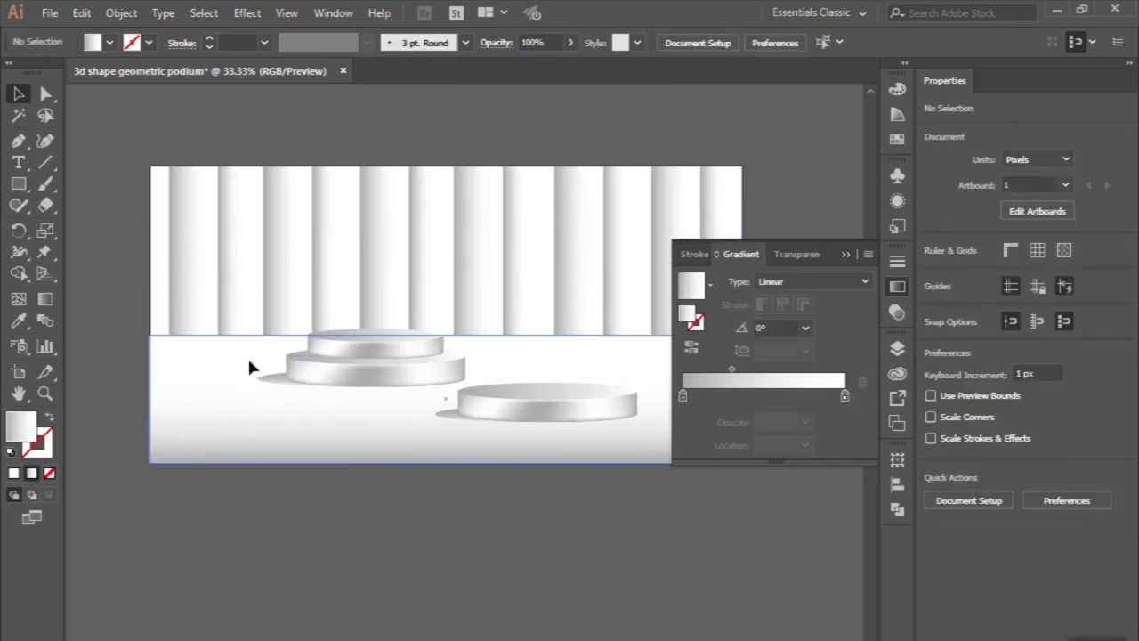
left_click(250, 362)
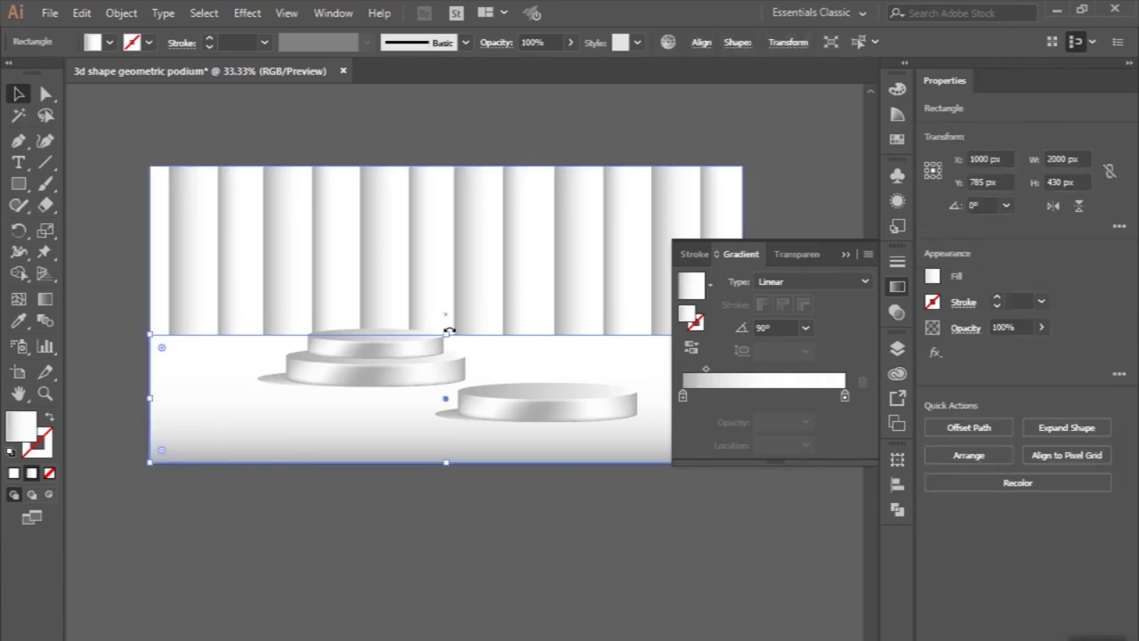
left_click_drag(448, 334, 447, 356)
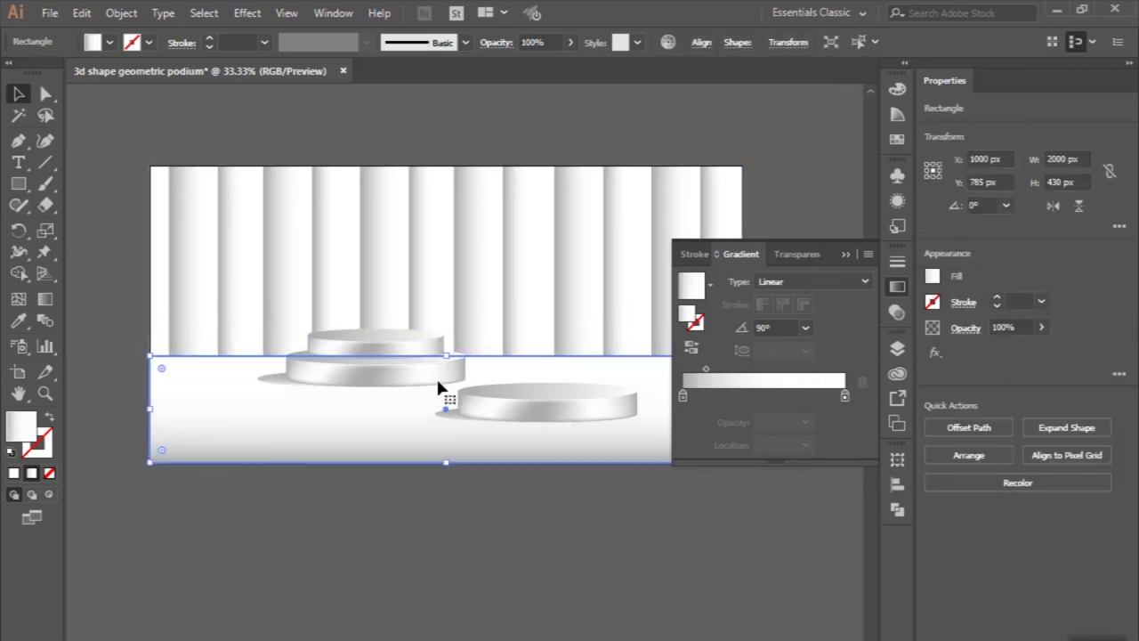
left_click(397, 522)
scroll(397, 522, "right", 3)
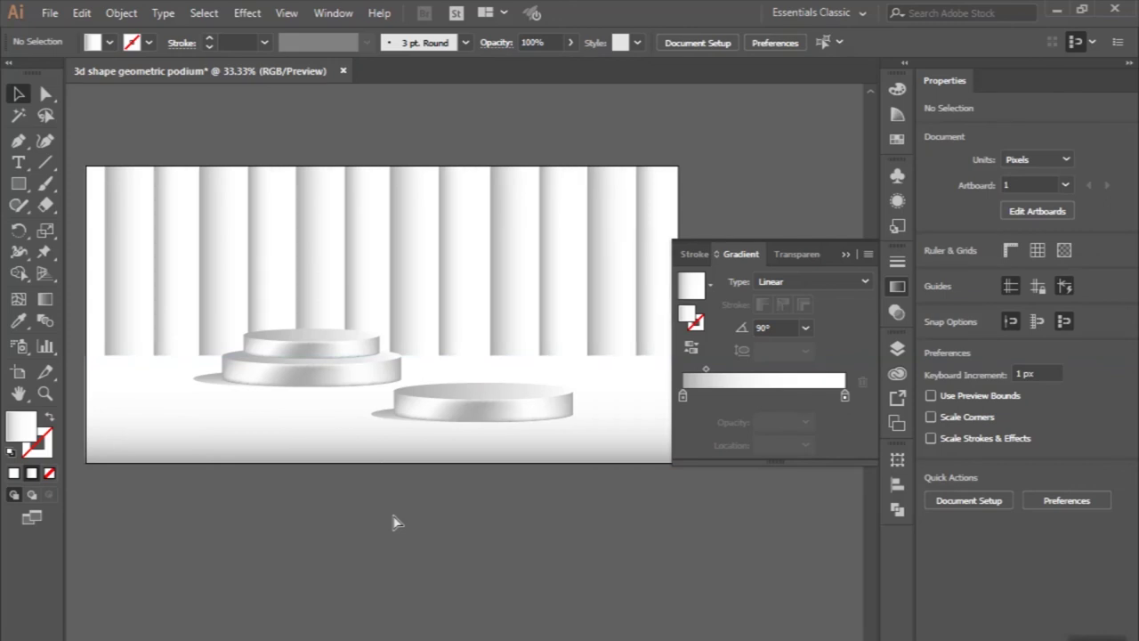
scroll(397, 522, "right", 1)
scroll(394, 521, "left", 2)
scroll(394, 521, "left", 1)
scroll(394, 522, "down", 2)
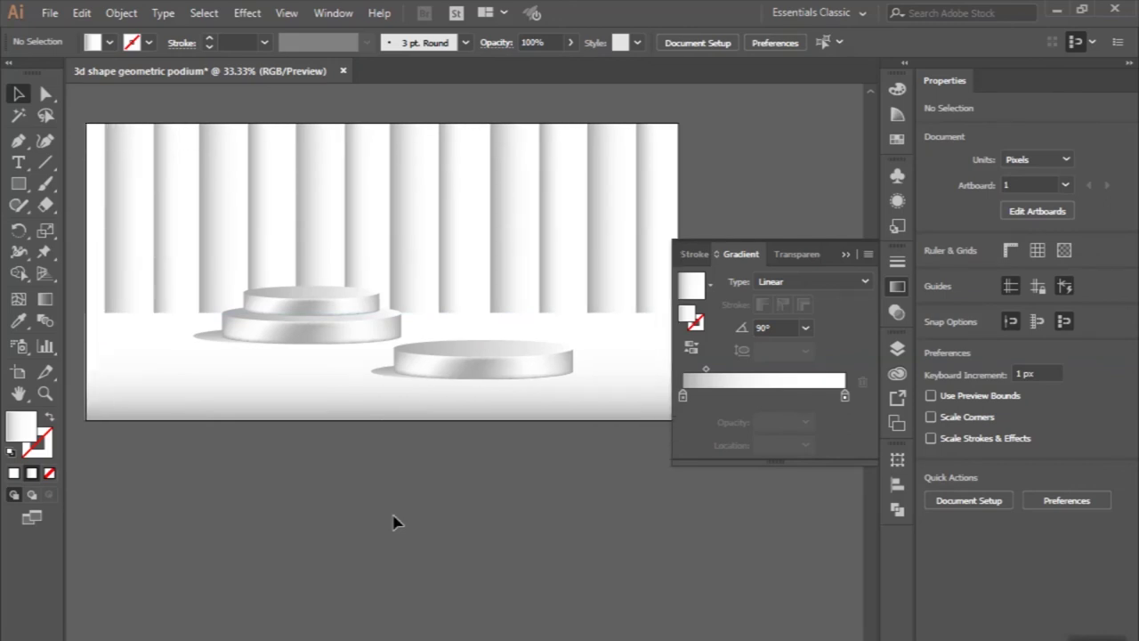
Reselect the floor rectangle and bring up the Layers panel
left_click(397, 375)
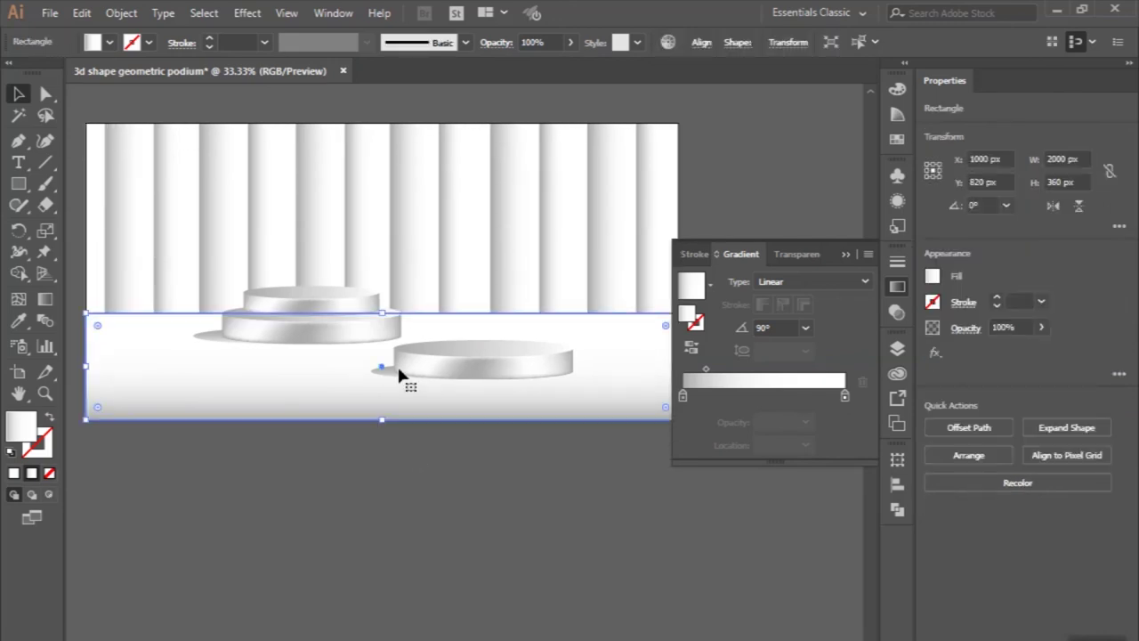
scroll(394, 373, "up", 1)
scroll(387, 379, "up", 1)
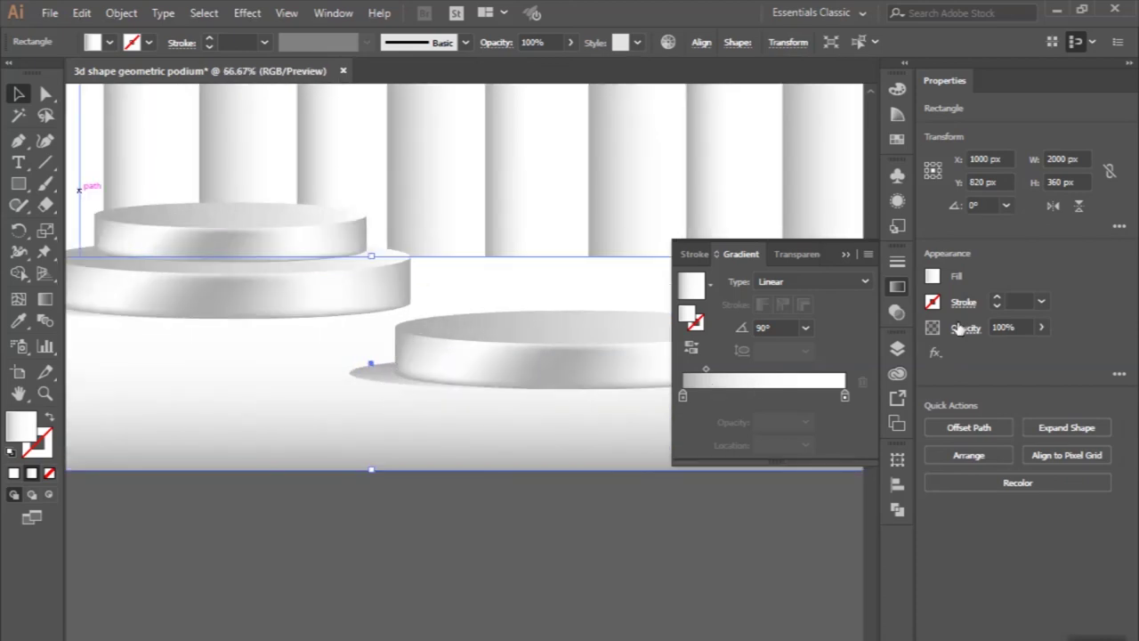
left_click(897, 348)
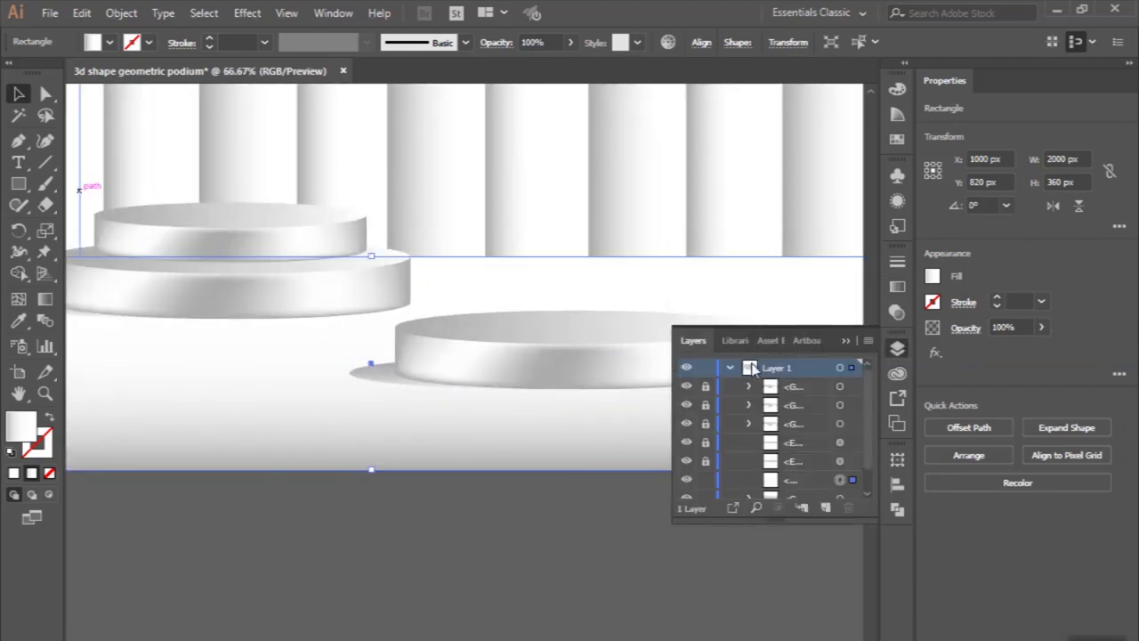
Unlock all the locked sublayers, deselect the floor, and zoom out to the whole artboard
left_click_drag(705, 390, 701, 463)
left_click(490, 498)
key("ctrl+minus")
key("ctrl+minus")
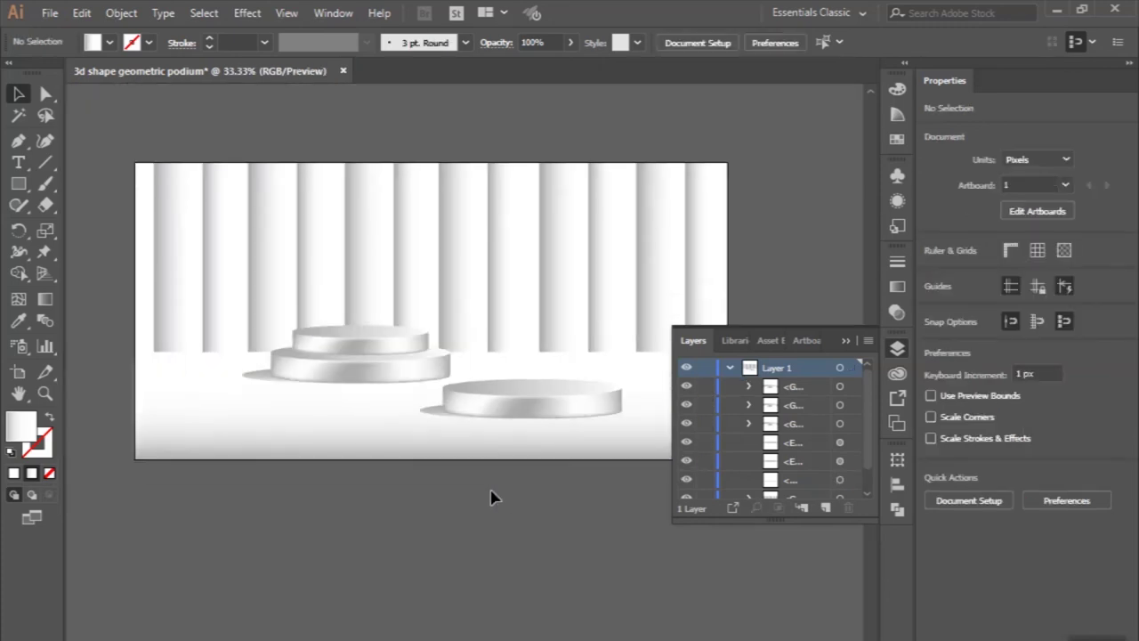
scroll(489, 498, "down", 3)
Group the left podium's lower tier, top tier and shadow together
left_click(286, 333)
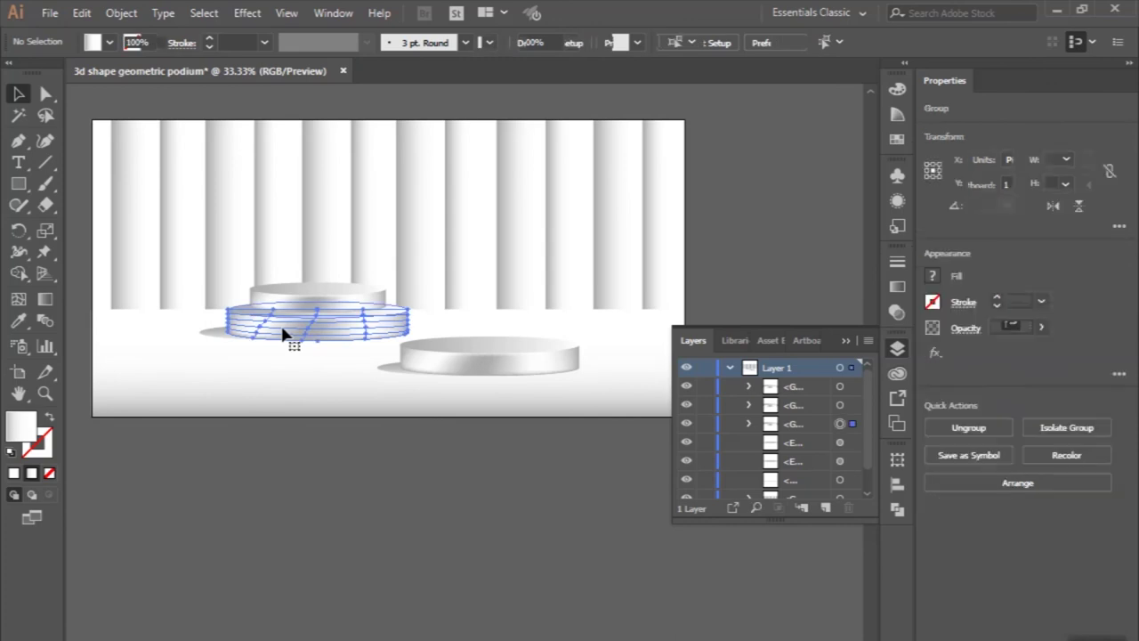
left_click(279, 298, "shift")
left_click(214, 333, "shift")
right_click(213, 333)
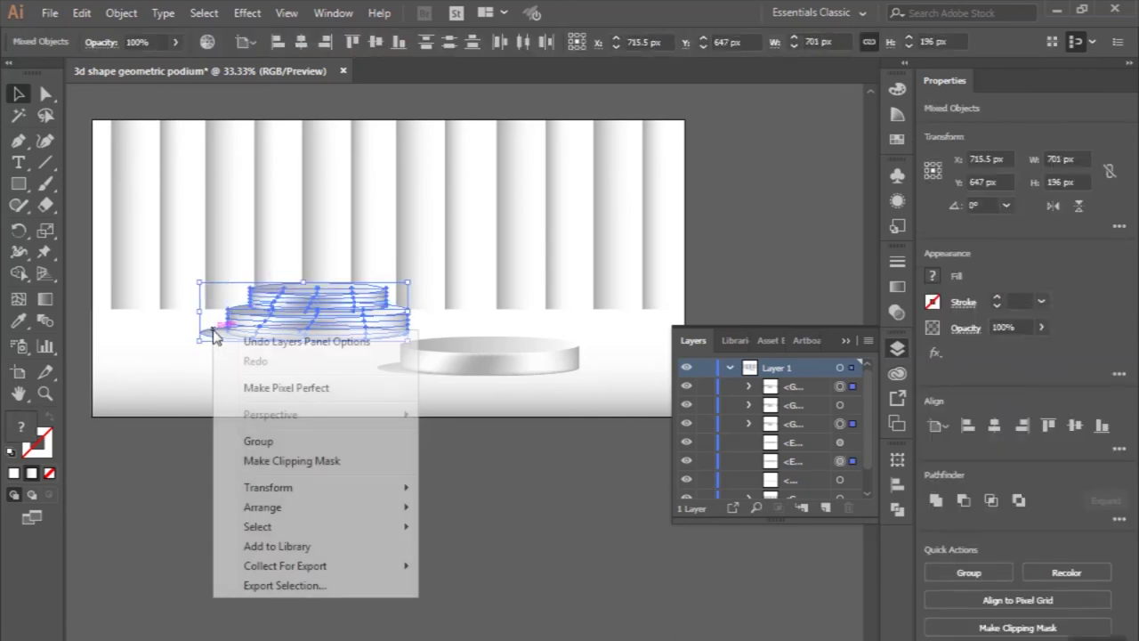
left_click(260, 441)
Group the right podium with its shadow
left_click(476, 347)
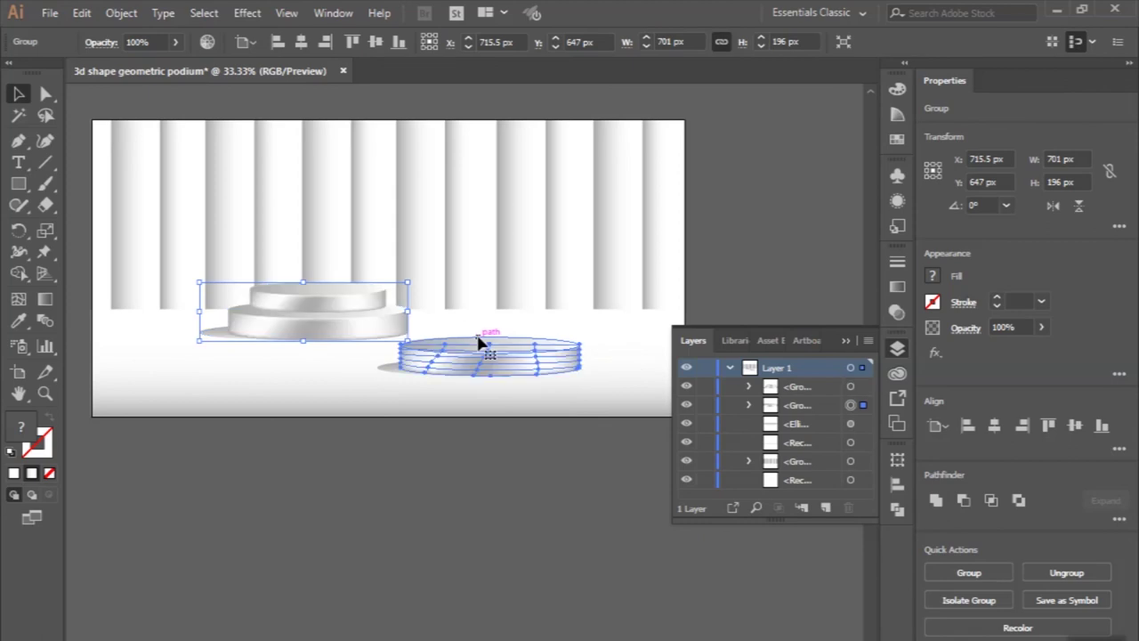
left_click(380, 372, "shift")
right_click(383, 370)
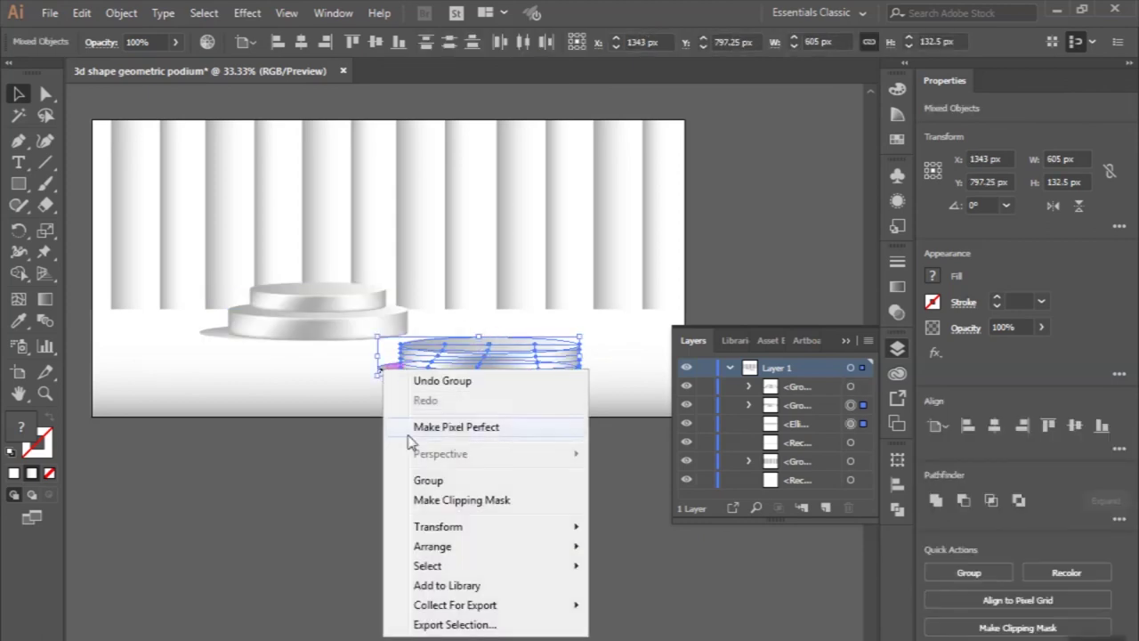
left_click(428, 480)
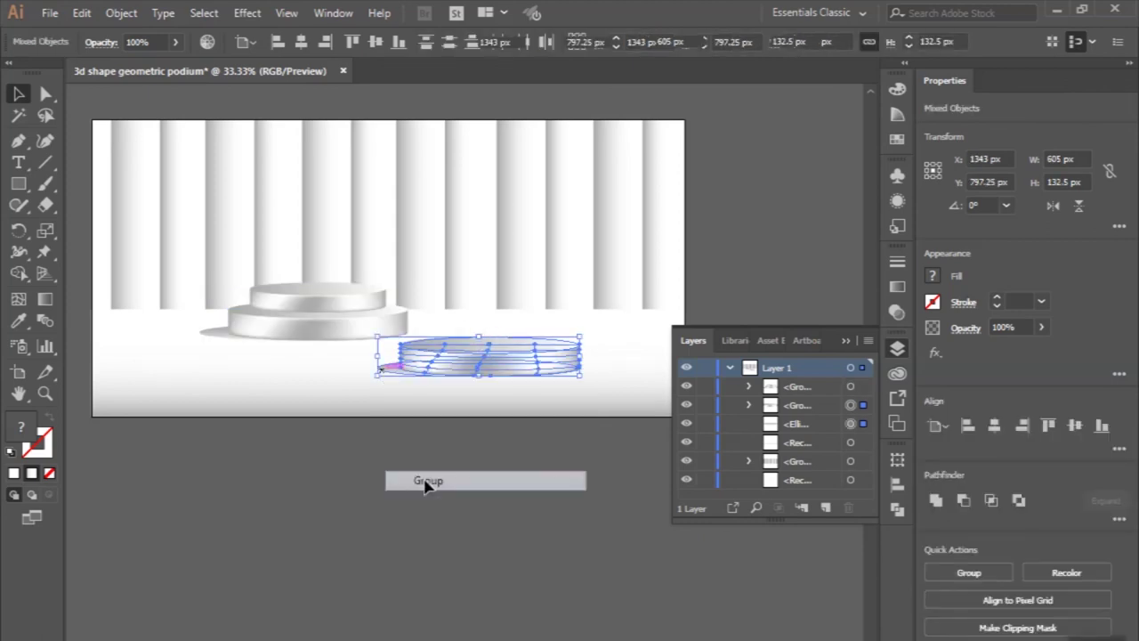
Group both podiums into one 1280.5 × 315 px group centred horizontally at X 1000 px
left_click(345, 312, "shift")
right_click(345, 312)
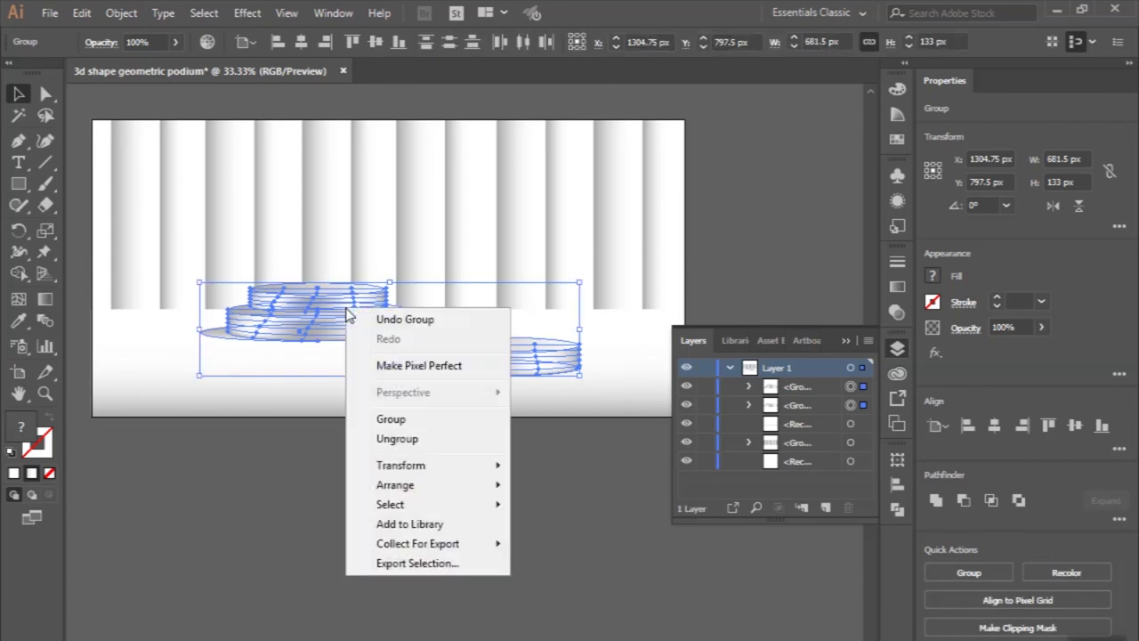
left_click(382, 418)
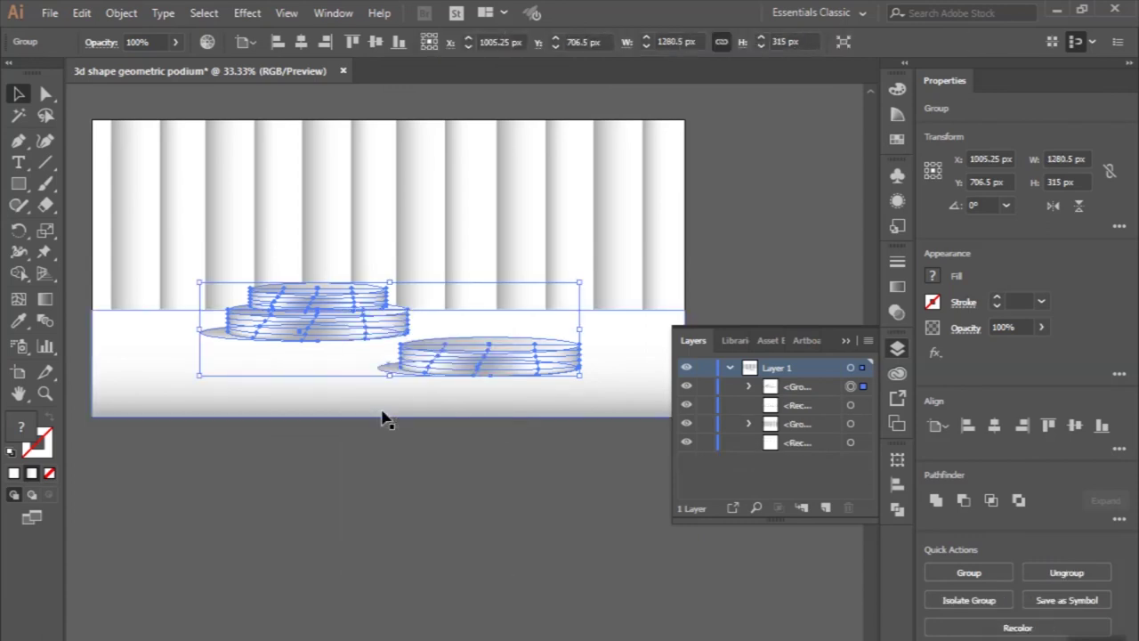
left_click(301, 42)
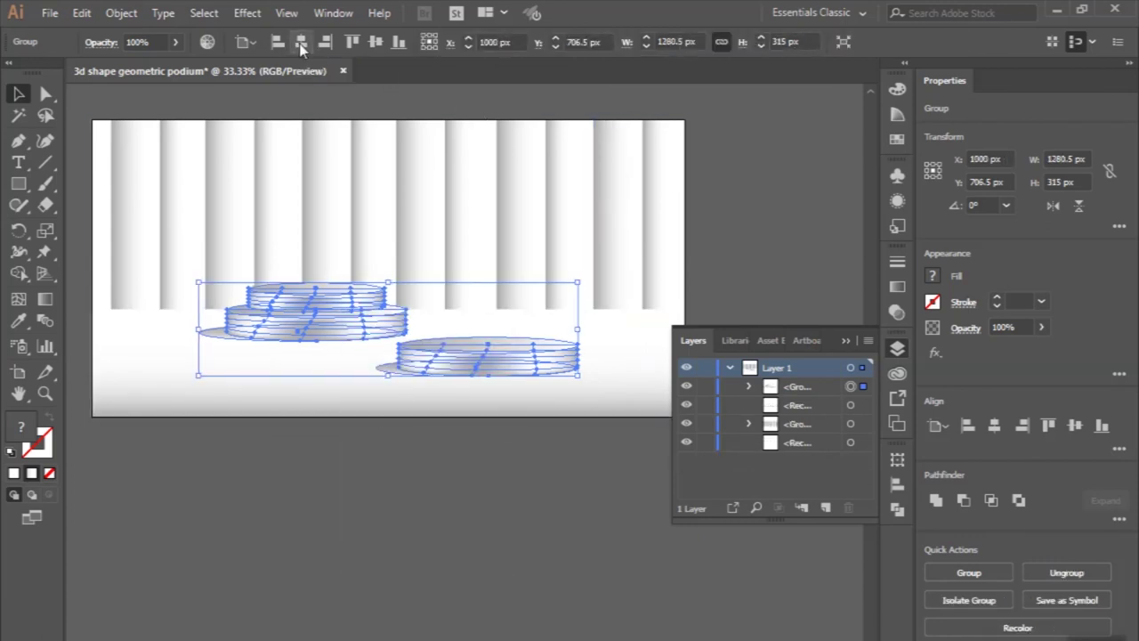
left_click(361, 501)
scroll(361, 501, "down", 1)
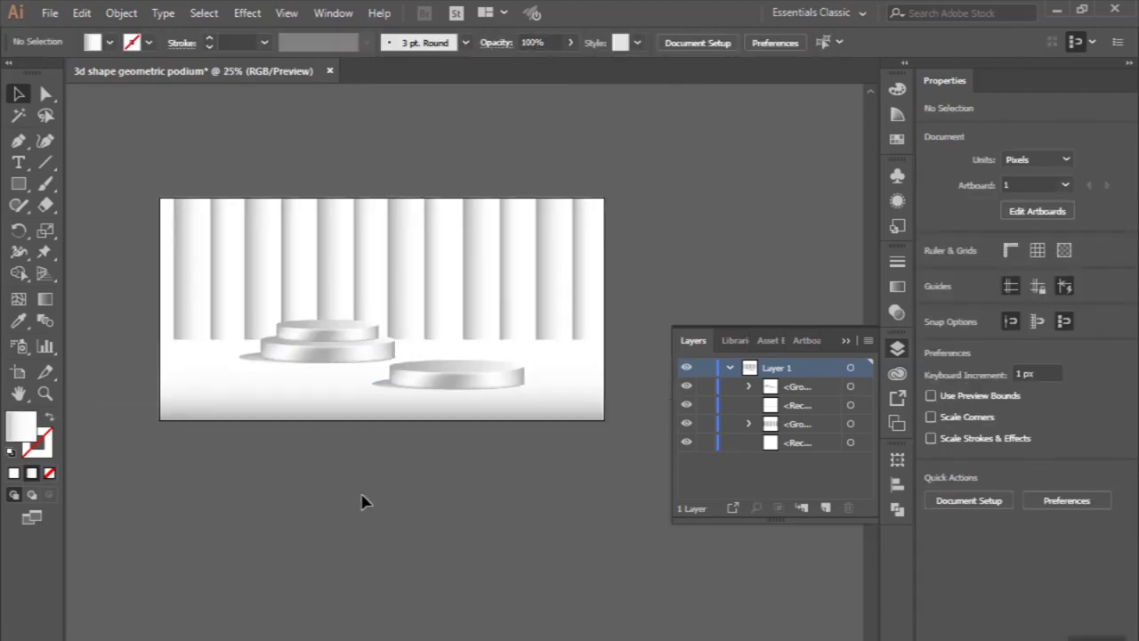
Close the Layers panel and scroll to show the finished podium scene
scroll(362, 501, "up", 1)
scroll(361, 501, "up", 1)
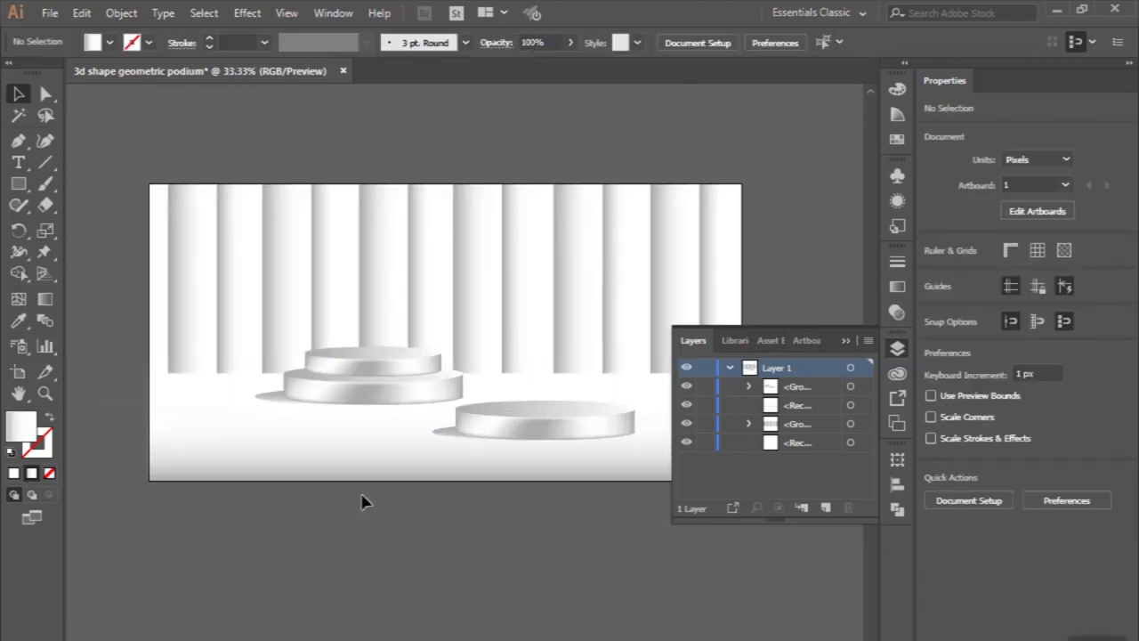
left_click(850, 338)
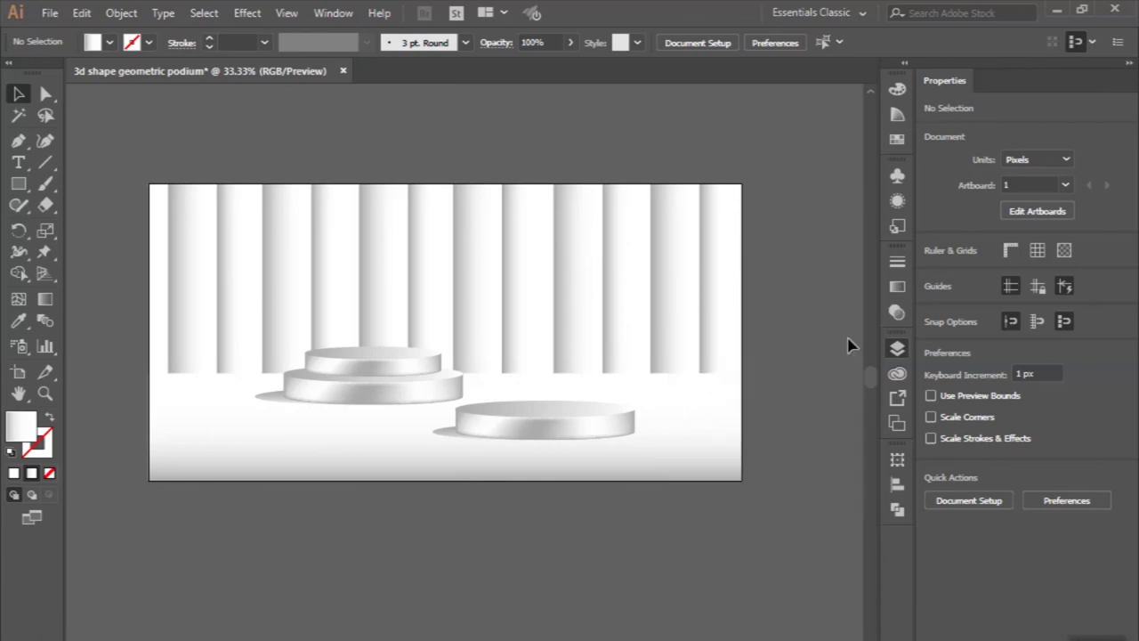
scroll(674, 519, "up", 1)
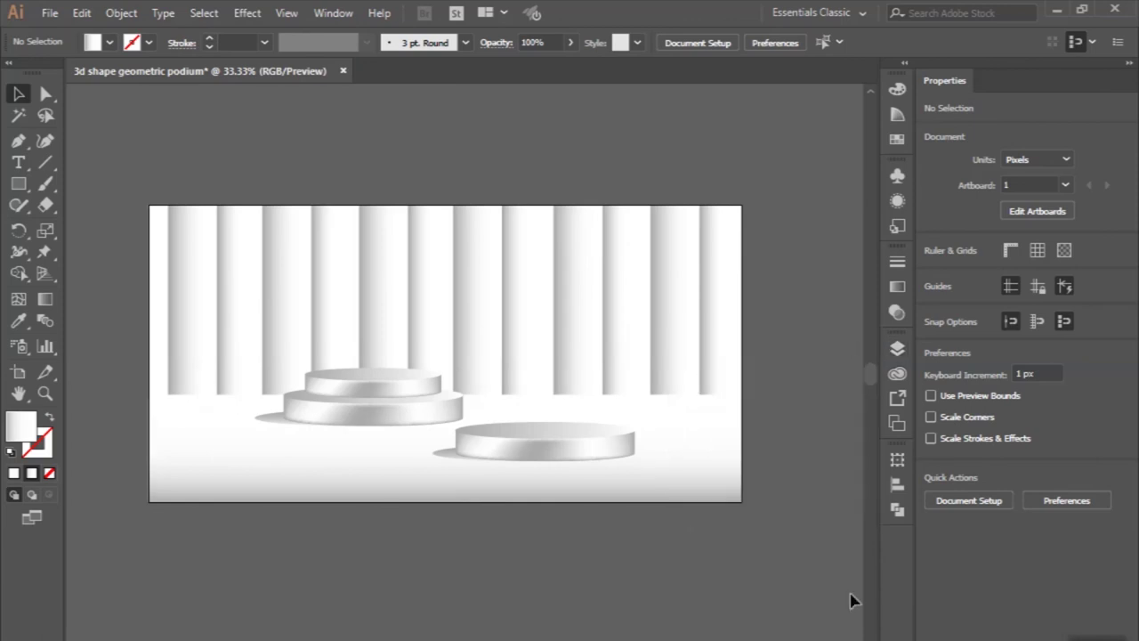